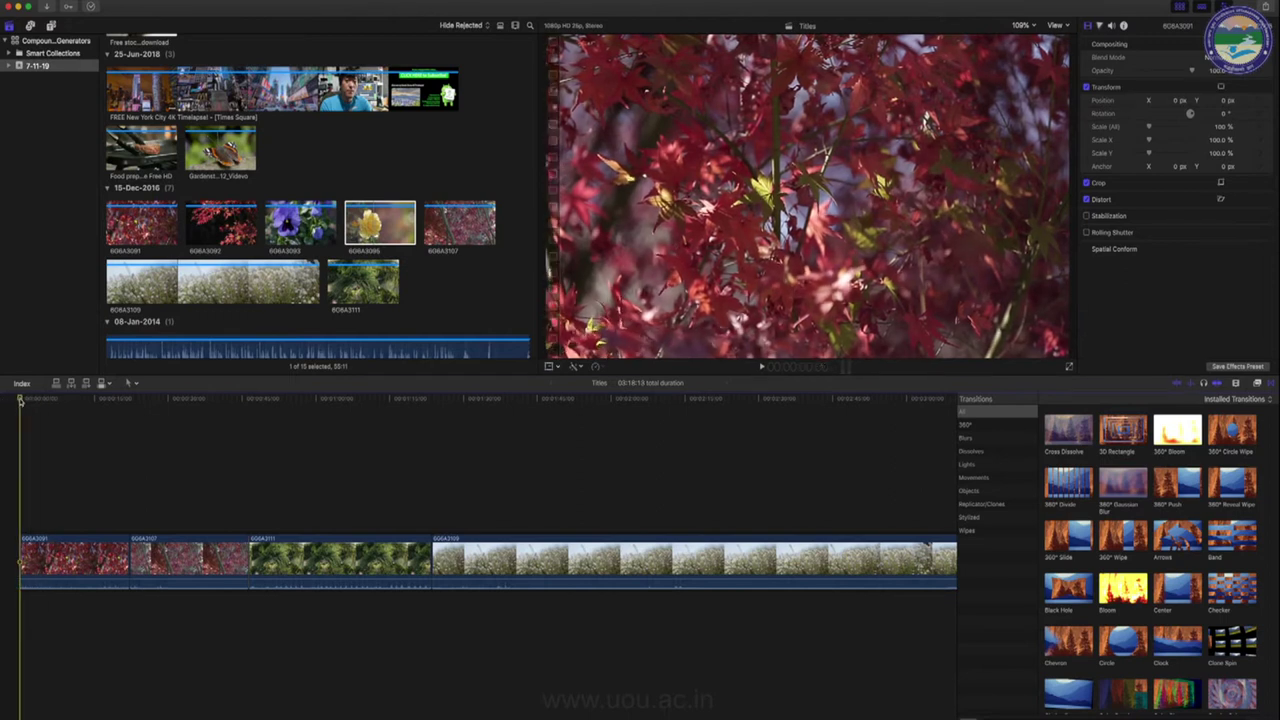
Connect the yellow-rose clip 6G6A3095 above the storyline and trim it to about 22 seconds
{"action": "mouse_move", "coordinate": [378, 222]}
{"action": "left_mouse_down"}
{"action": "mouse_move", "coordinate": [58, 500]}
{"action": "mouse_move", "coordinate": [22, 495]}
{"action": "left_mouse_up"}
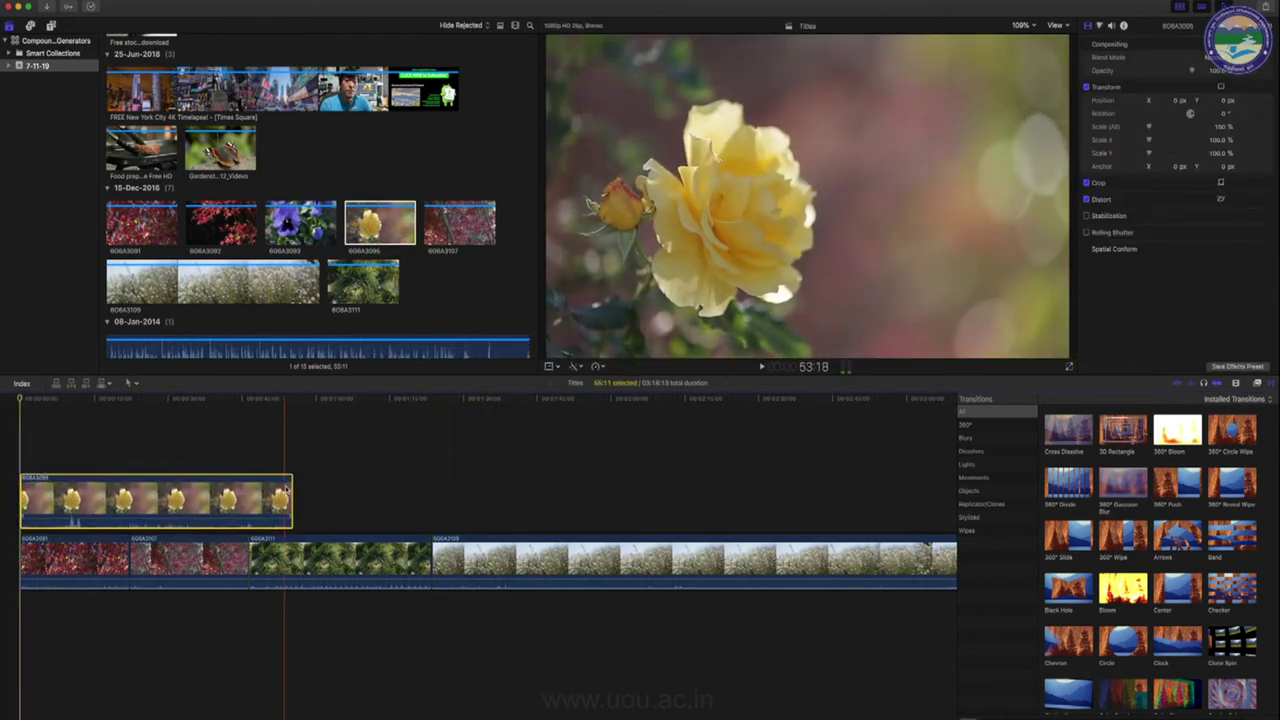
{"action": "left_click_drag", "start_coordinate": [289, 490], "coordinate": [129, 495]}
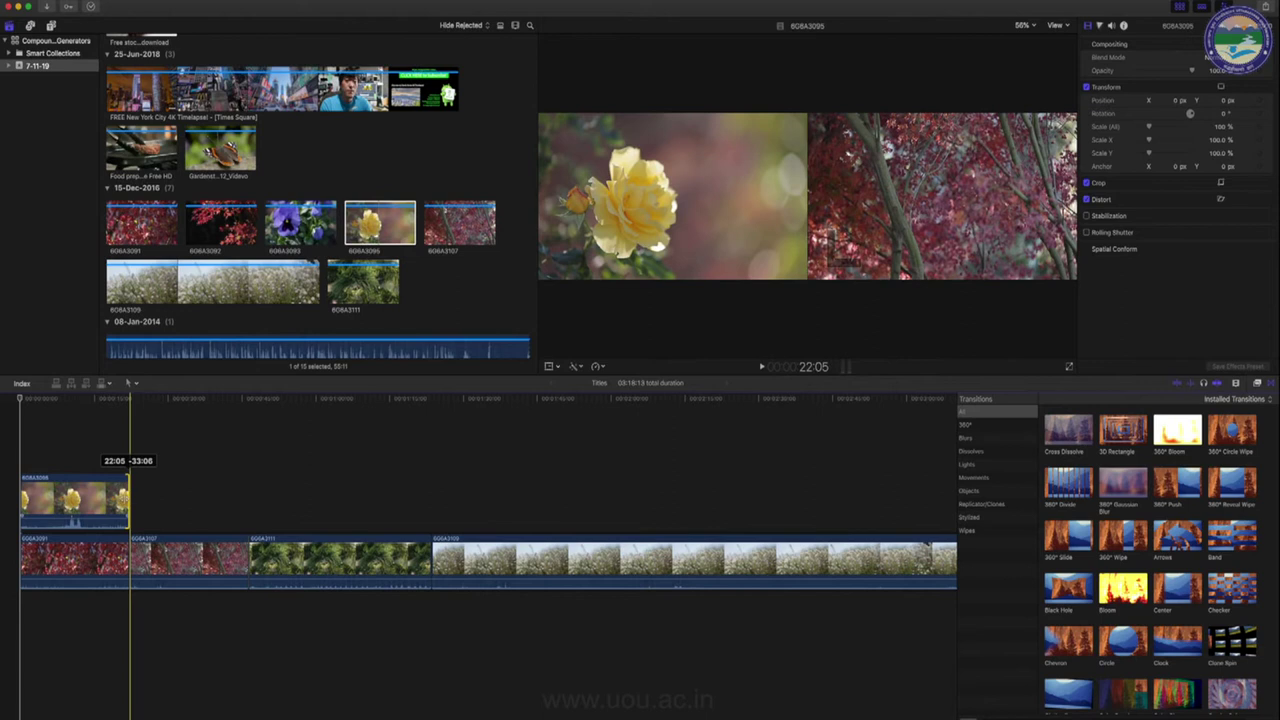
{"action": "left_click", "coordinate": [38, 492]}
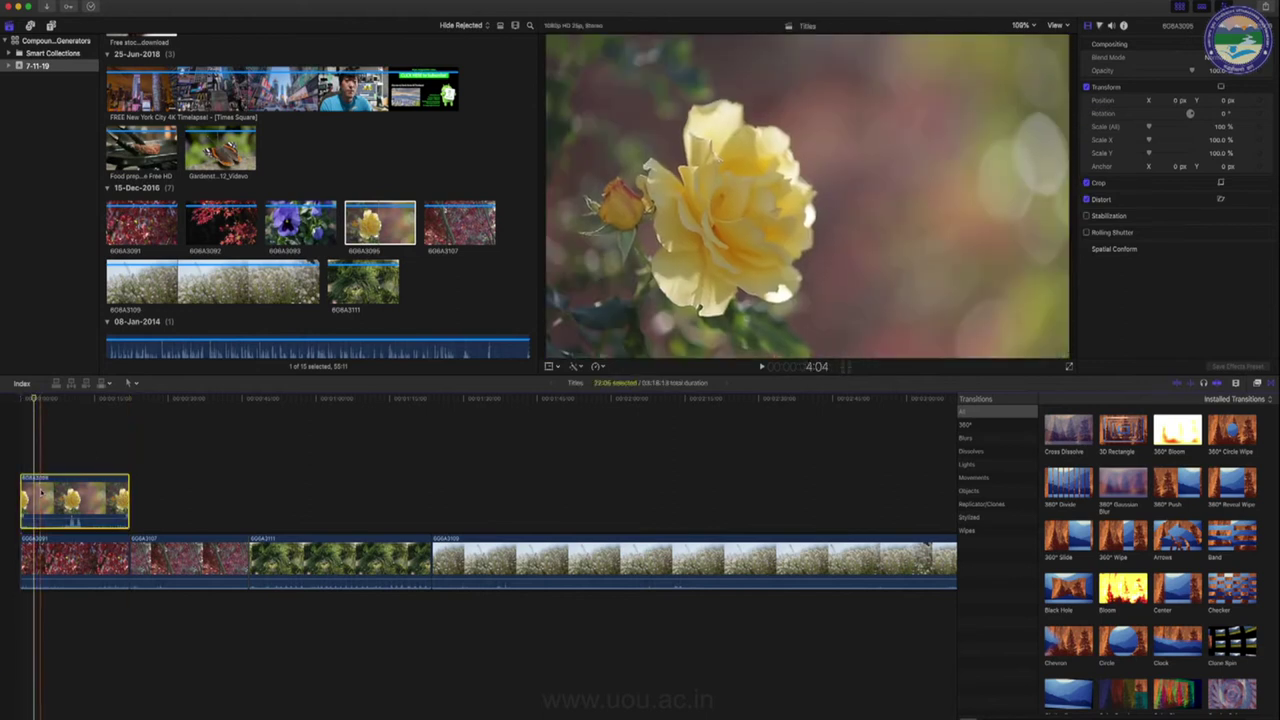
Shrink the rose to a 29.7% top-right inset and connect the butterfly clip above it
{"action": "left_click", "coordinate": [549, 368]}
{"action": "left_click_drag", "start_coordinate": [547, 357], "coordinate": [700, 262]}
{"action": "left_click_drag", "start_coordinate": [854, 184], "coordinate": [979, 103]}
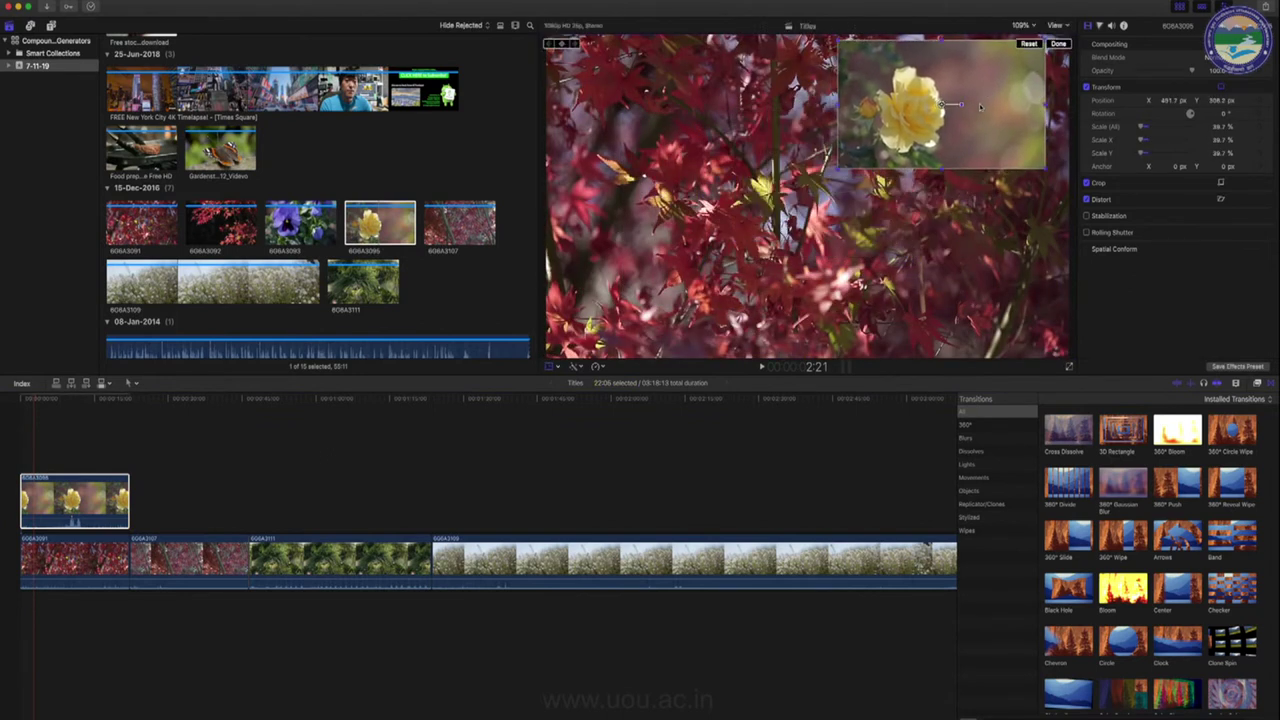
{"action": "mouse_move", "coordinate": [222, 152]}
{"action": "left_mouse_down"}
{"action": "mouse_move", "coordinate": [43, 447]}
{"action": "mouse_move", "coordinate": [38, 430]}
{"action": "left_mouse_up"}
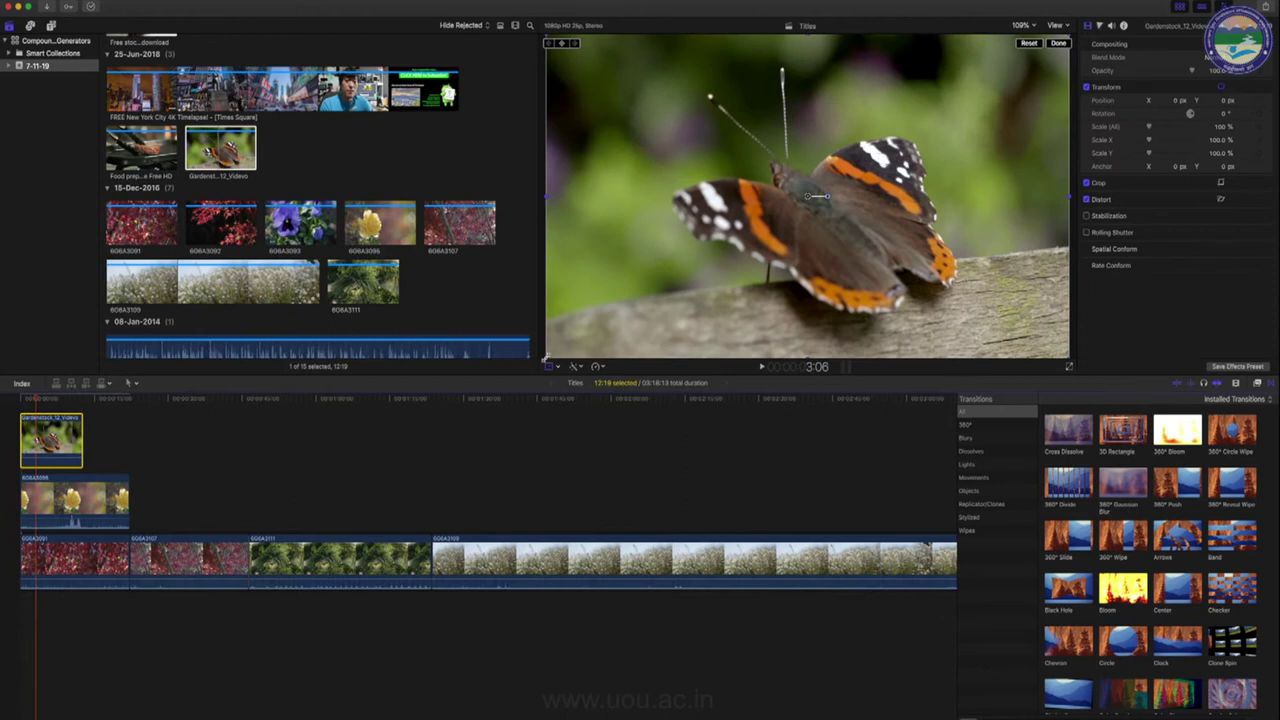
Scale the butterfly clip down to 38.6% and move it into the frame's lower left
{"action": "left_click_drag", "start_coordinate": [547, 358], "coordinate": [710, 262]}
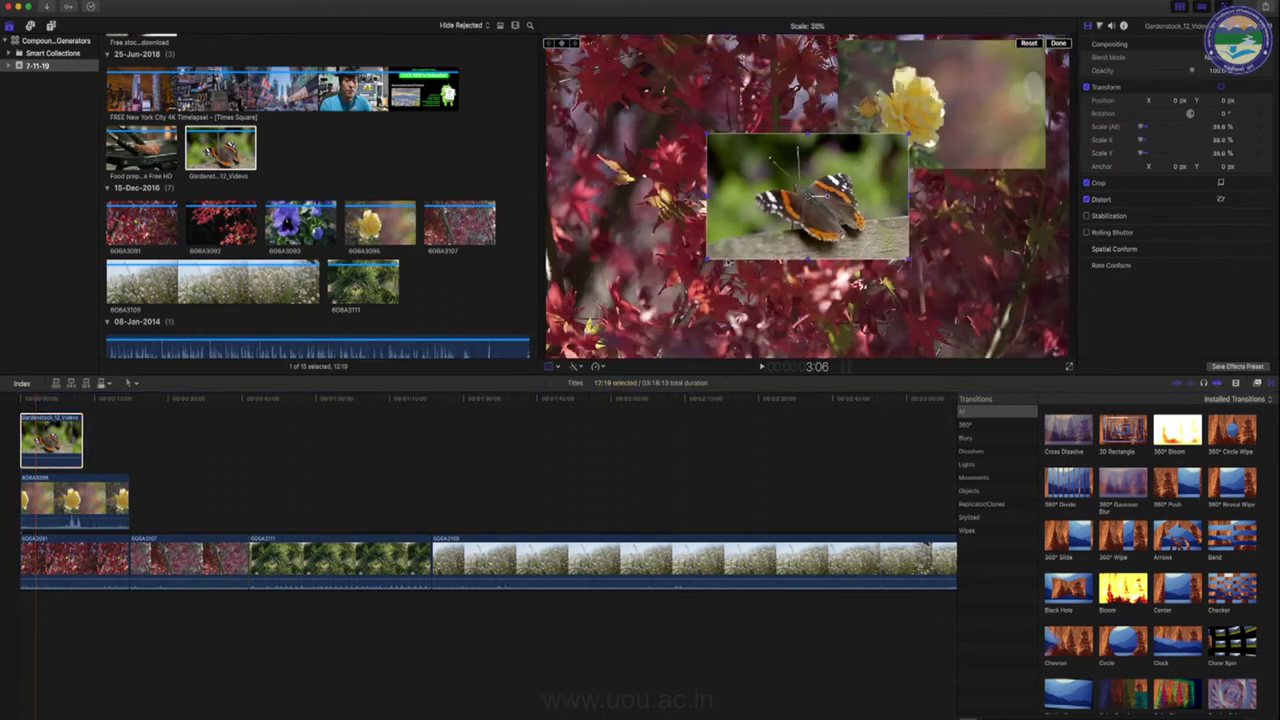
{"action": "left_click_drag", "start_coordinate": [813, 223], "coordinate": [697, 291]}
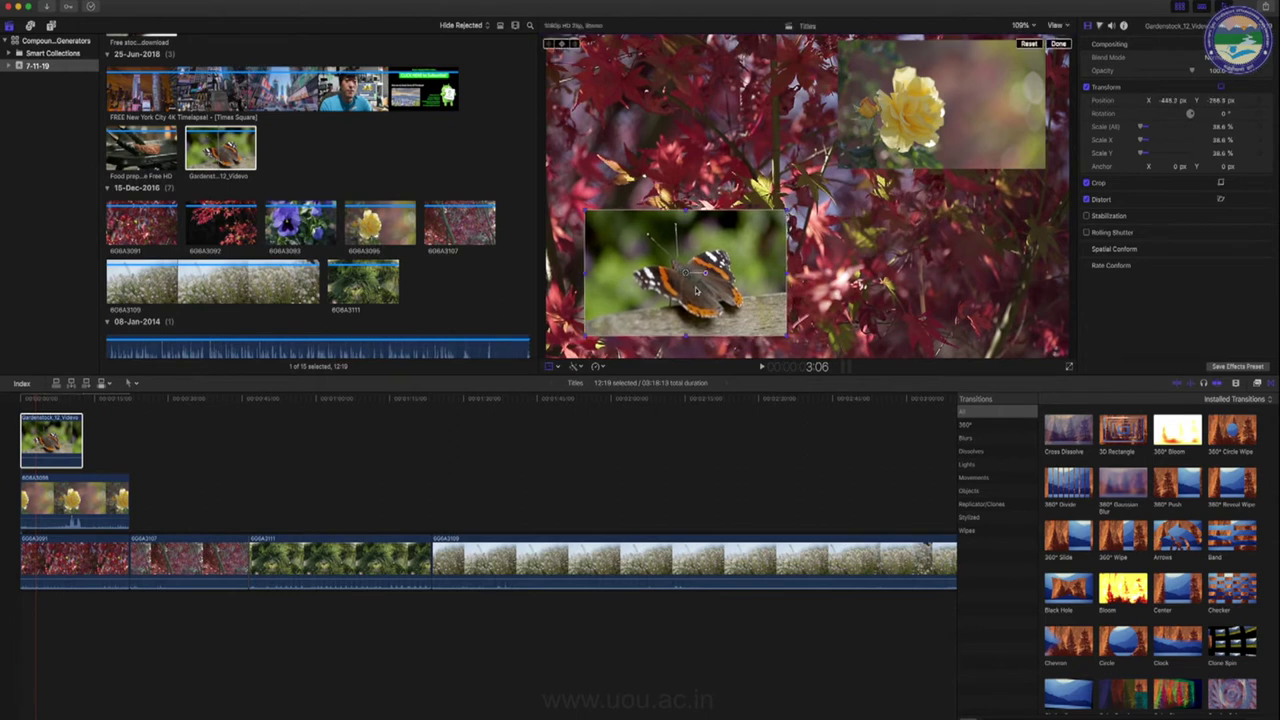
{"action": "left_click_drag", "start_coordinate": [696, 290], "coordinate": [673, 304]}
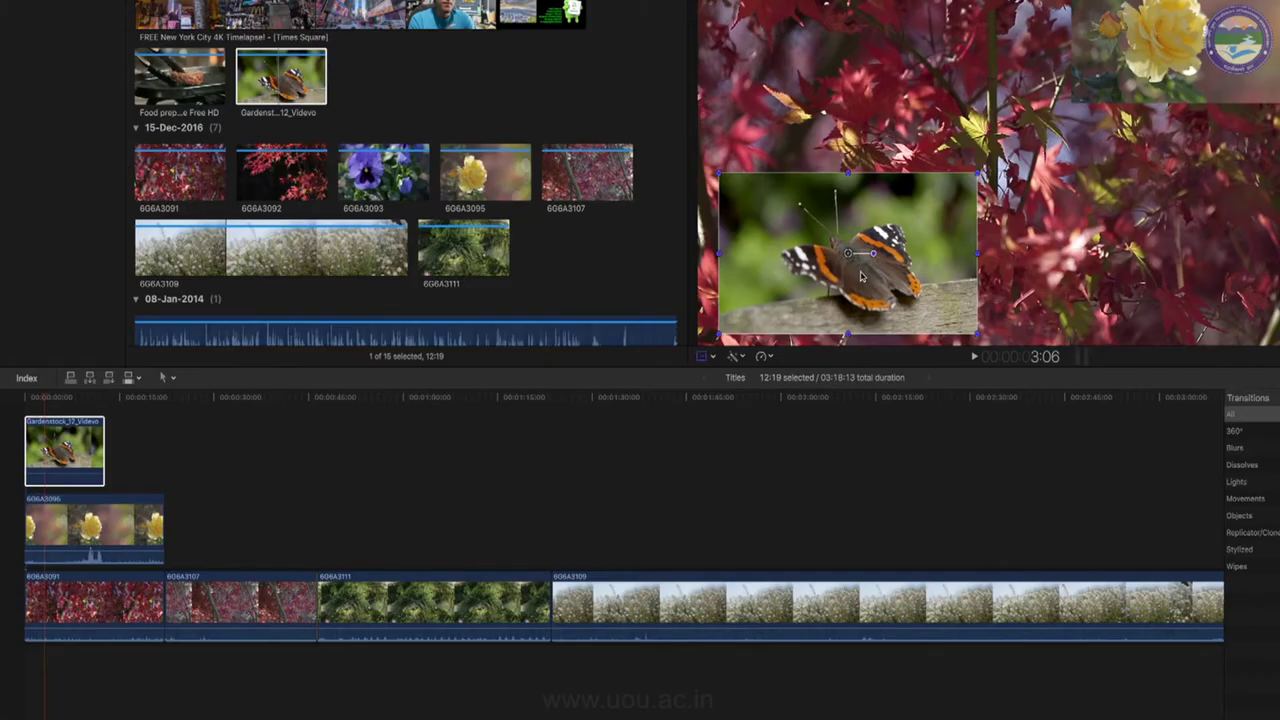
Select the stacked leaves, rose and butterfly clips and make a compound clip named 'group'
{"action": "left_click", "coordinate": [112, 669]}
{"action": "left_click_drag", "start_coordinate": [112, 669], "coordinate": [44, 429]}
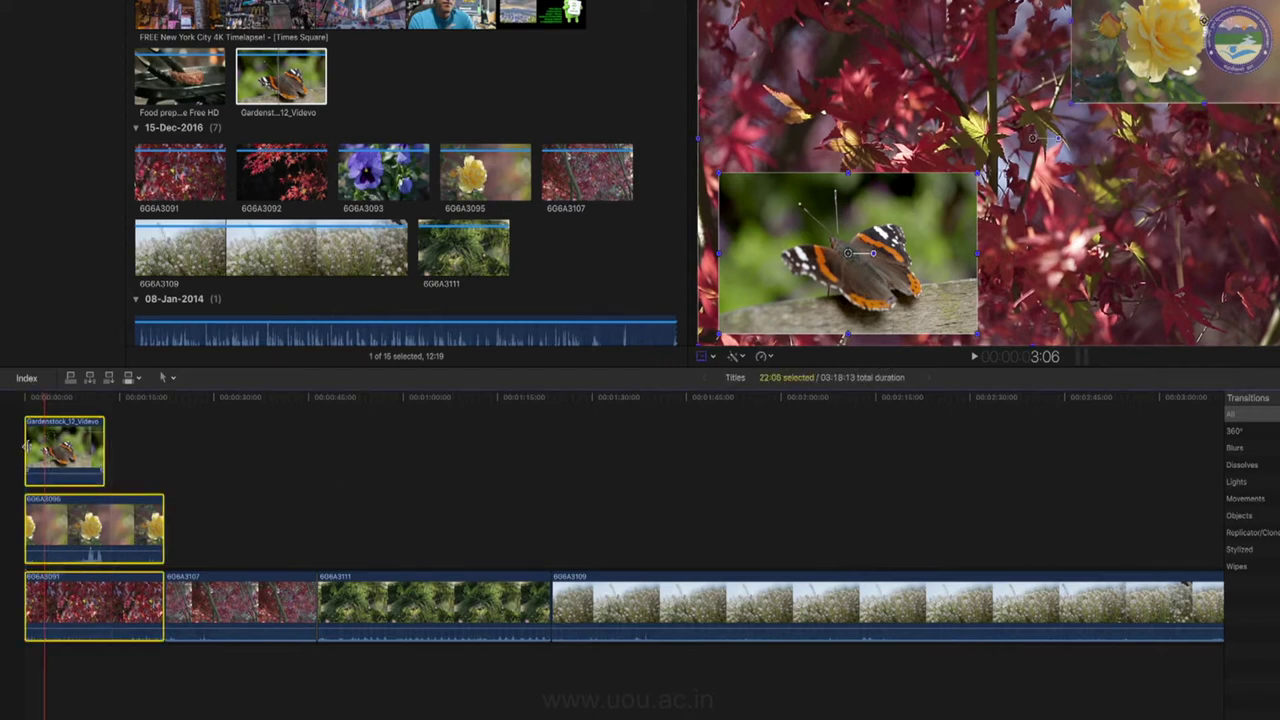
{"action": "right_click", "coordinate": [70, 454]}
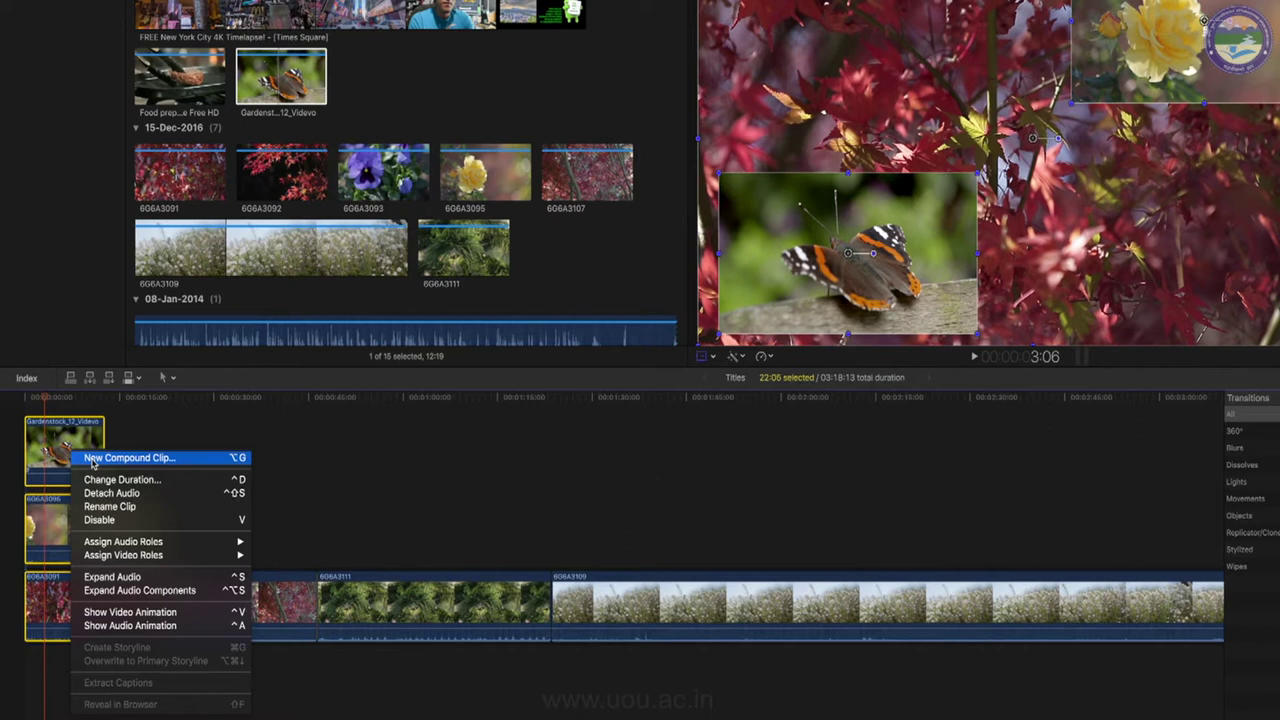
{"action": "left_click", "coordinate": [92, 458]}
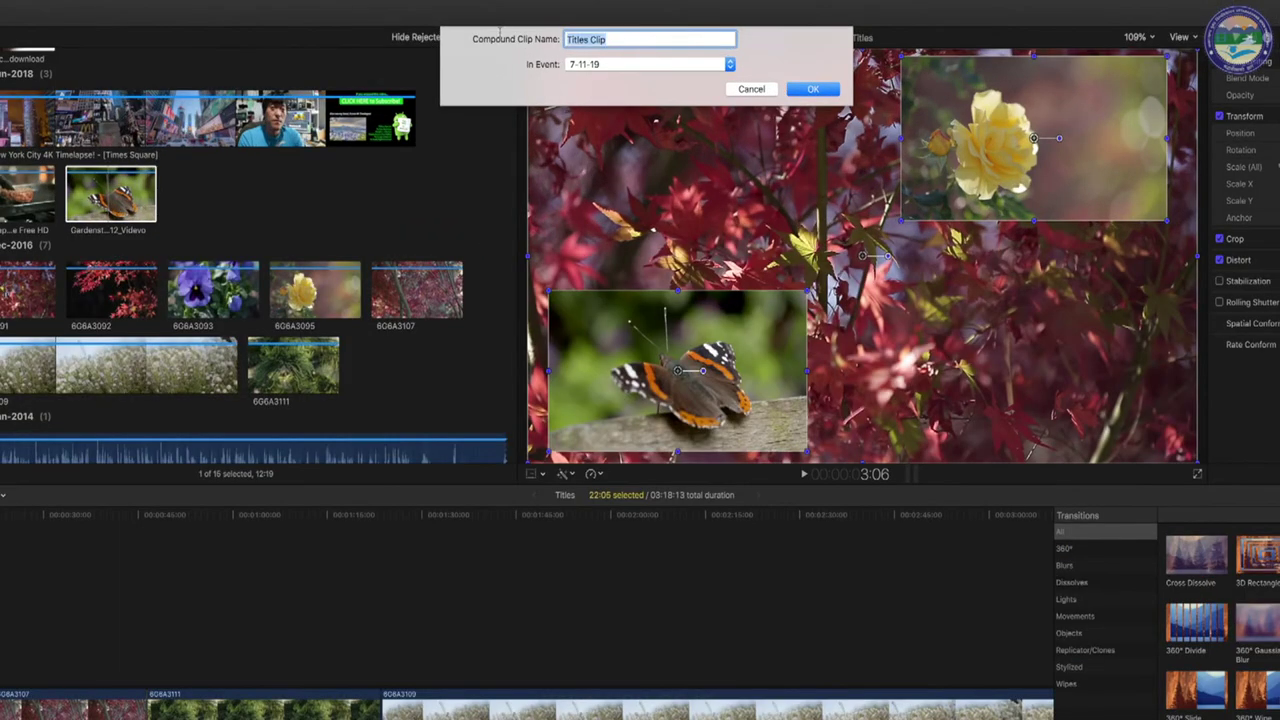
{"action": "type", "text": "group"}
{"action": "left_click", "coordinate": [812, 89]}
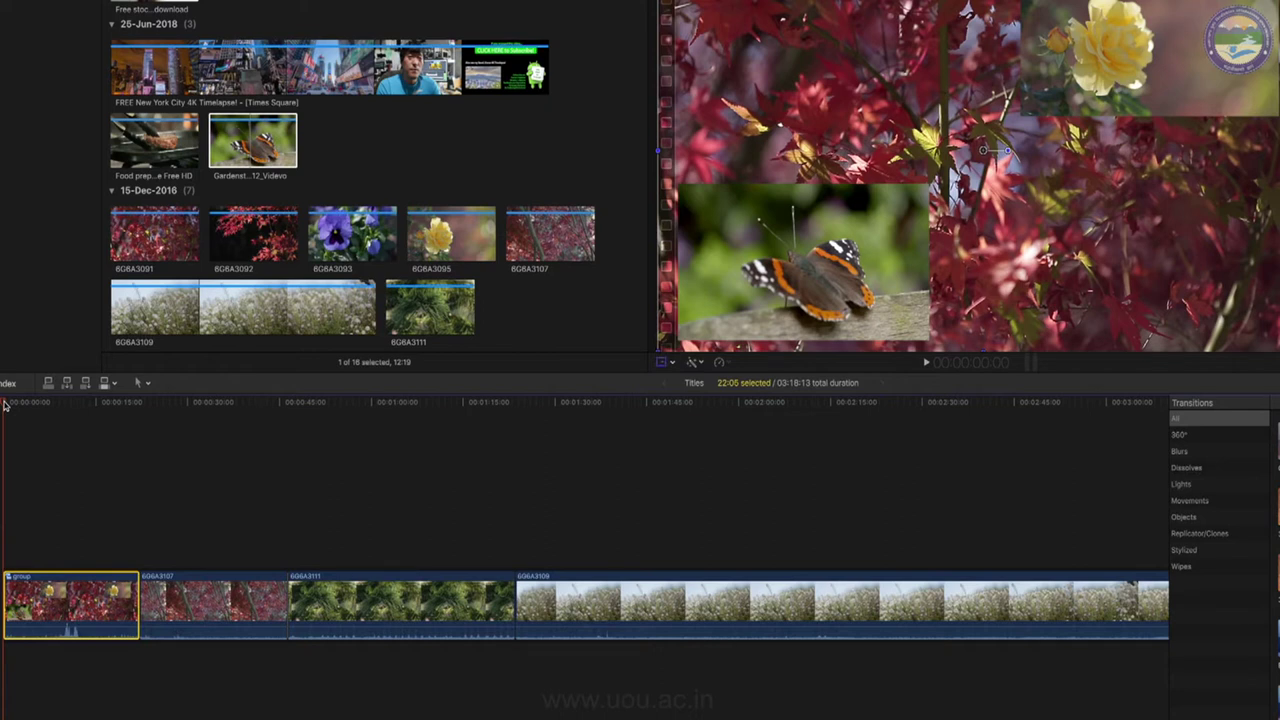
Preview the collage, then scale the group clip to 78.46% at position 52.5, -15 px
{"action": "key", "text": "space"}
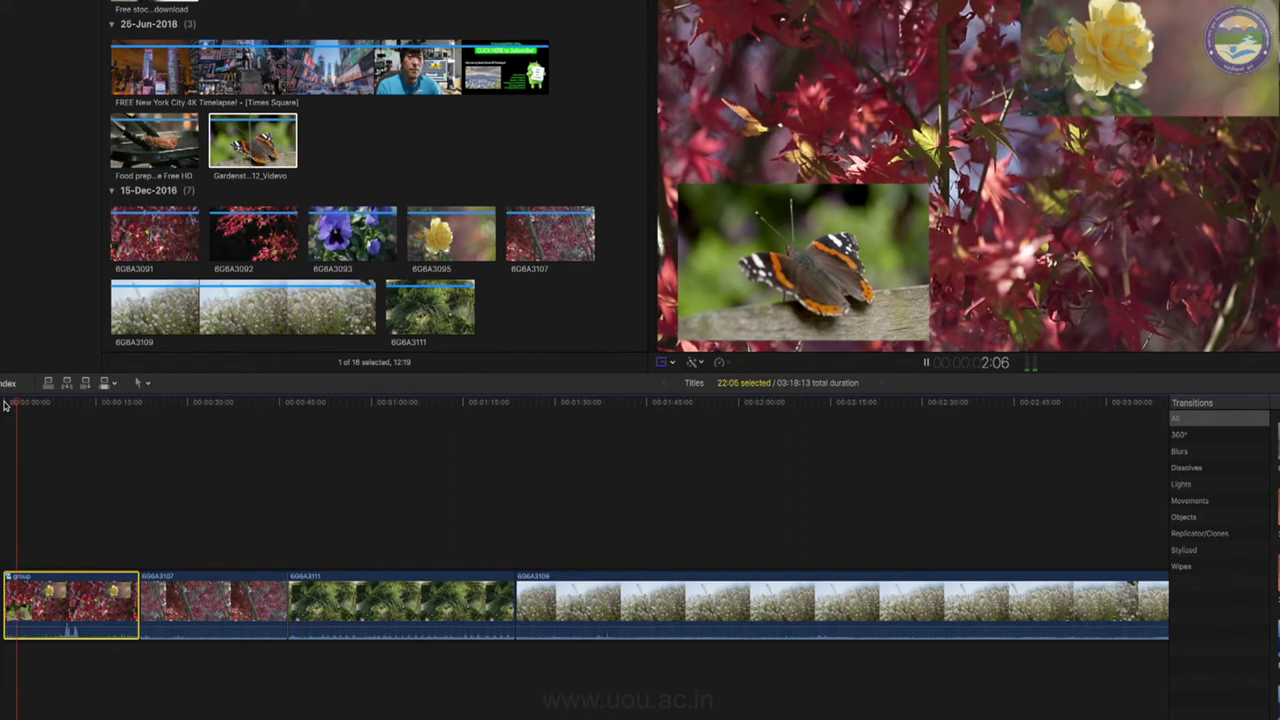
{"action": "key", "text": "space"}
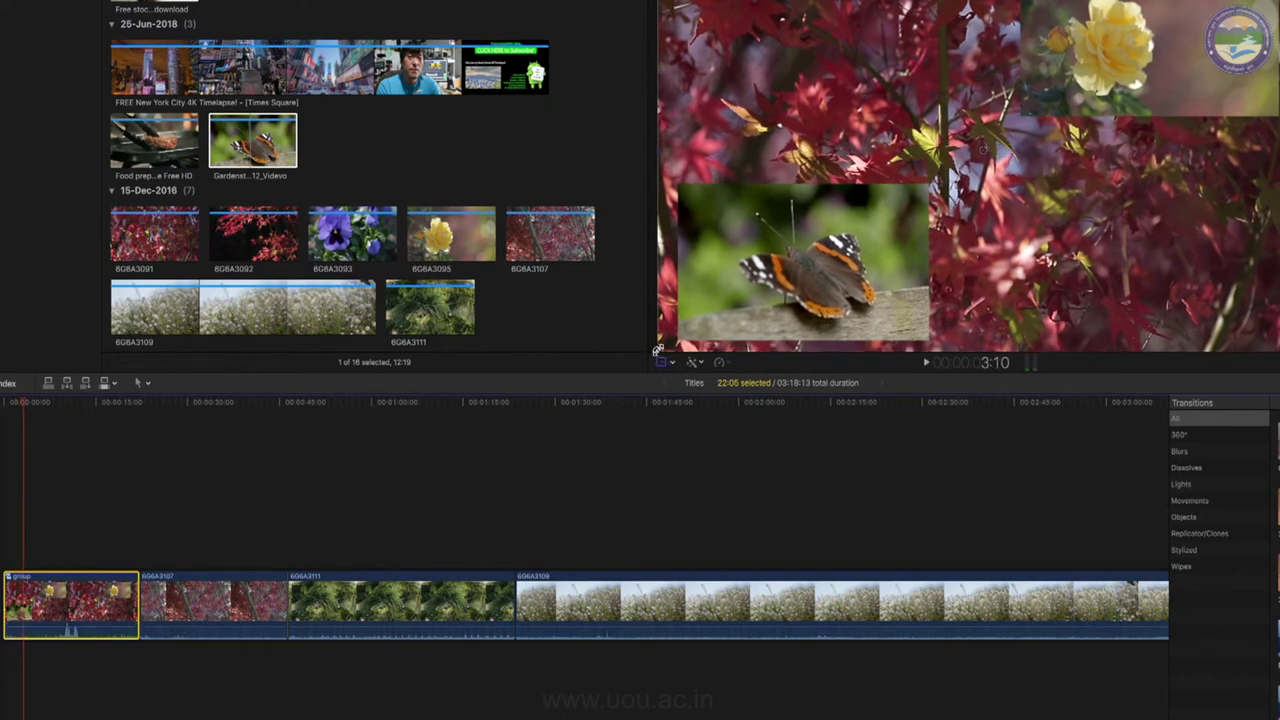
{"action": "left_click", "coordinate": [660, 362]}
{"action": "mouse_move", "coordinate": [718, 326]}
{"action": "left_mouse_down"}
{"action": "mouse_move", "coordinate": [840, 255]}
{"action": "mouse_move", "coordinate": [727, 183]}
{"action": "left_mouse_up"}
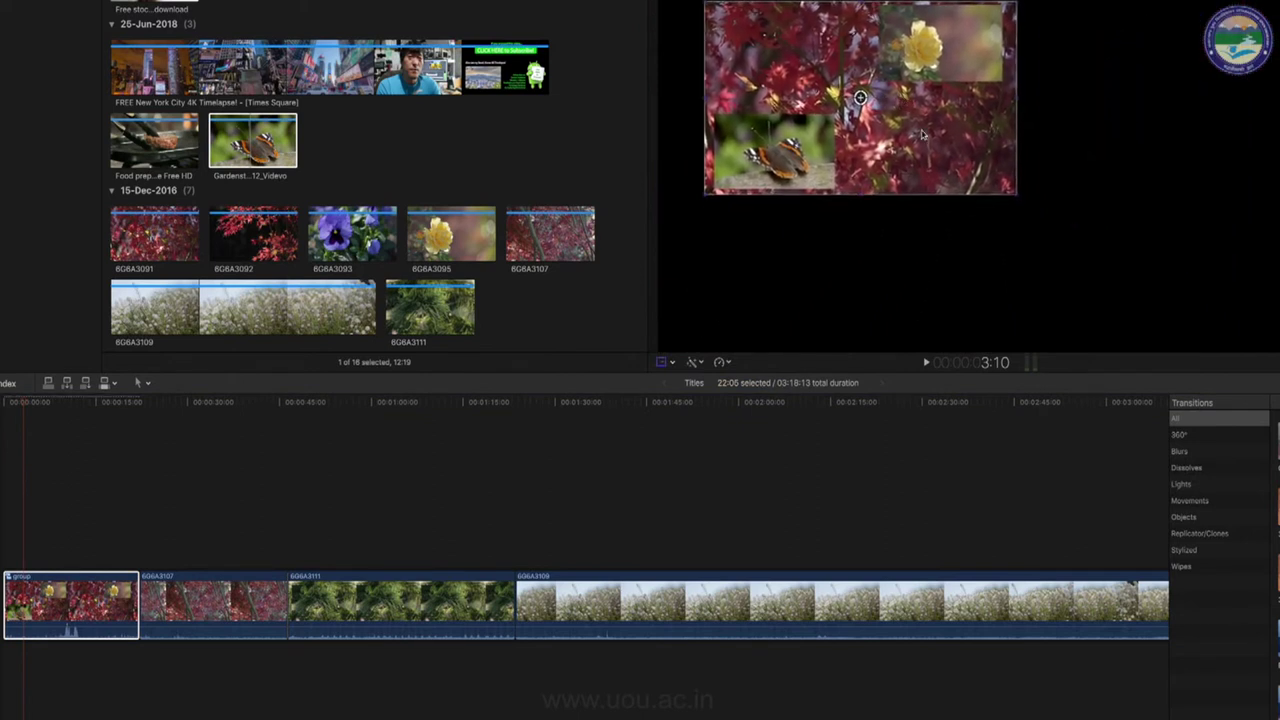
{"action": "left_click_drag", "start_coordinate": [1014, 194], "coordinate": [1095, 240]}
{"action": "left_click_drag", "start_coordinate": [960, 185], "coordinate": [1100, 211]}
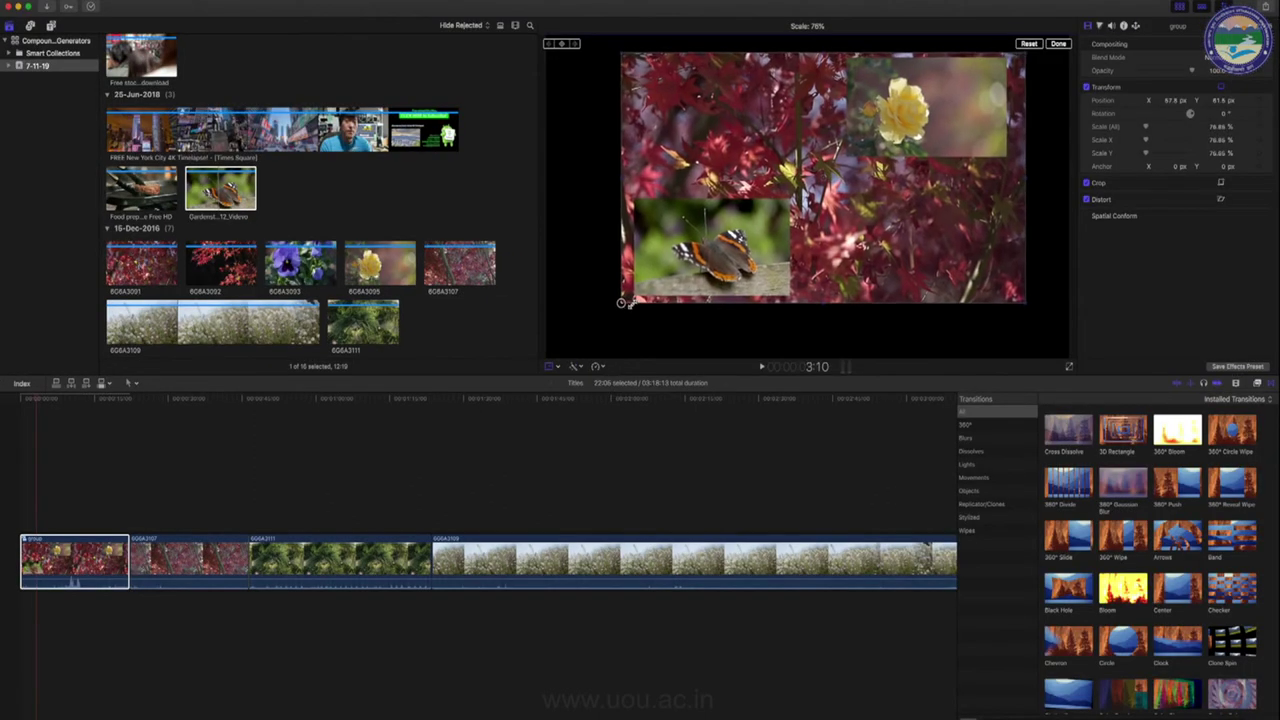
{"action": "left_click_drag", "start_coordinate": [778, 245], "coordinate": [775, 268]}
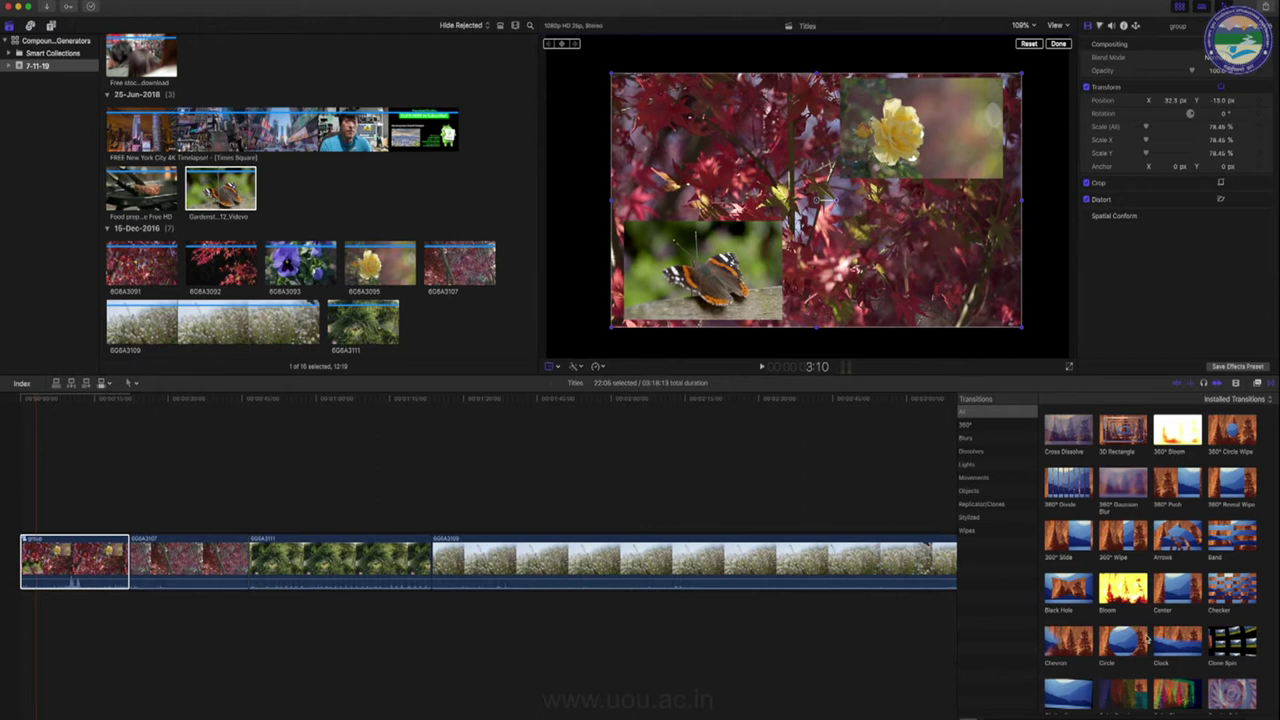
Apply the Cool colour preset from the Effects browser to the group clip
{"action": "left_click", "coordinate": [1257, 386]}
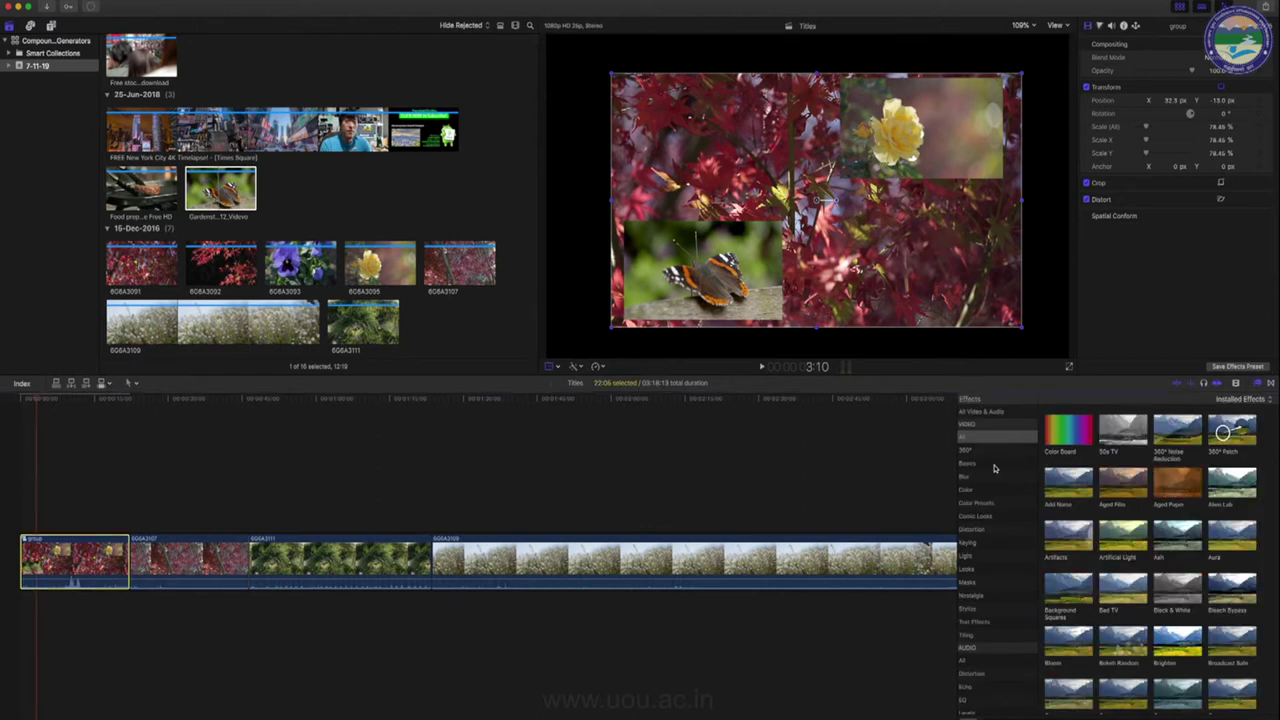
{"action": "left_click", "coordinate": [990, 478]}
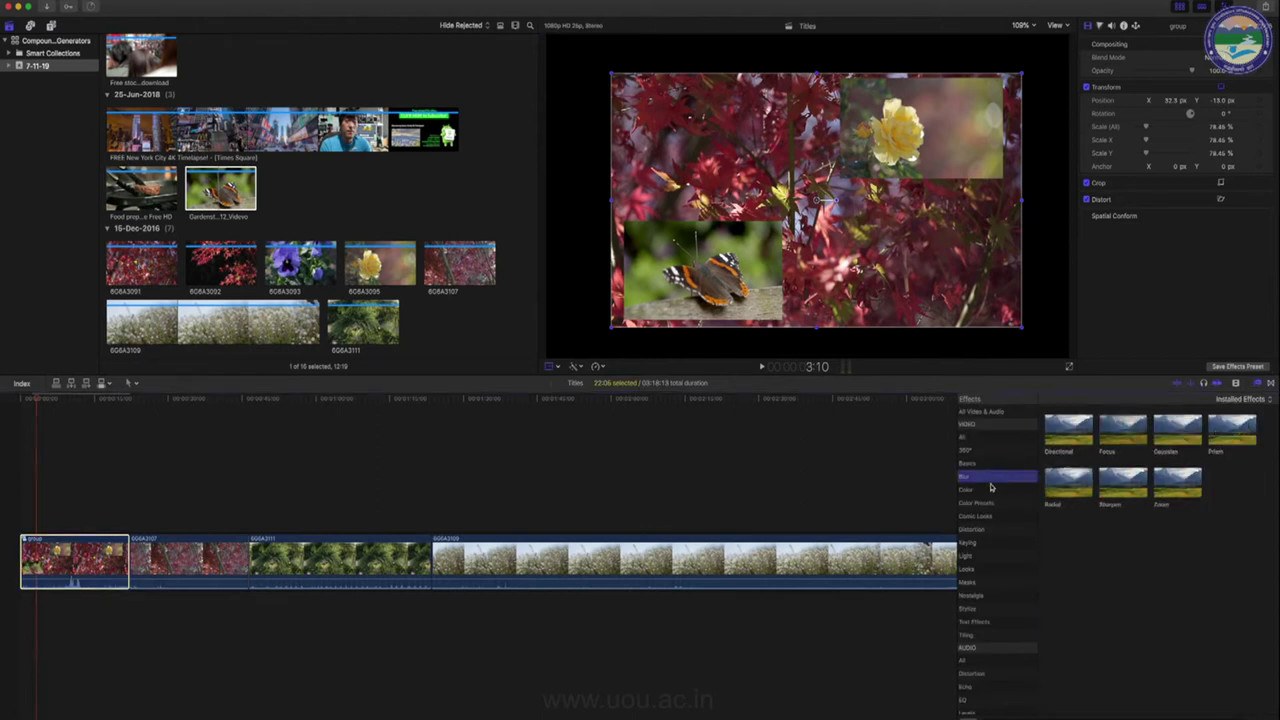
{"action": "left_click", "coordinate": [980, 505]}
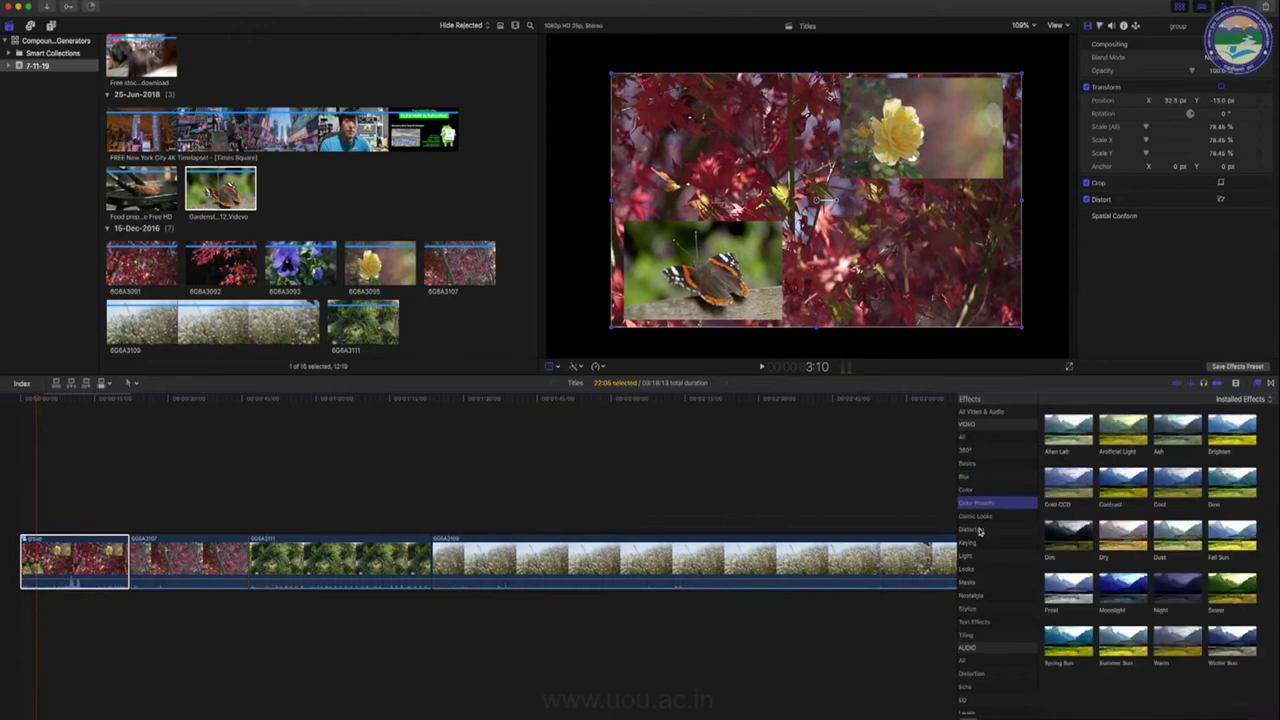
{"action": "mouse_move", "coordinate": [1176, 488]}
{"action": "left_mouse_down"}
{"action": "mouse_move", "coordinate": [294, 478]}
{"action": "mouse_move", "coordinate": [48, 556]}
{"action": "left_mouse_up"}
{"action": "left_click_drag", "start_coordinate": [65, 573], "coordinate": [66, 571]}
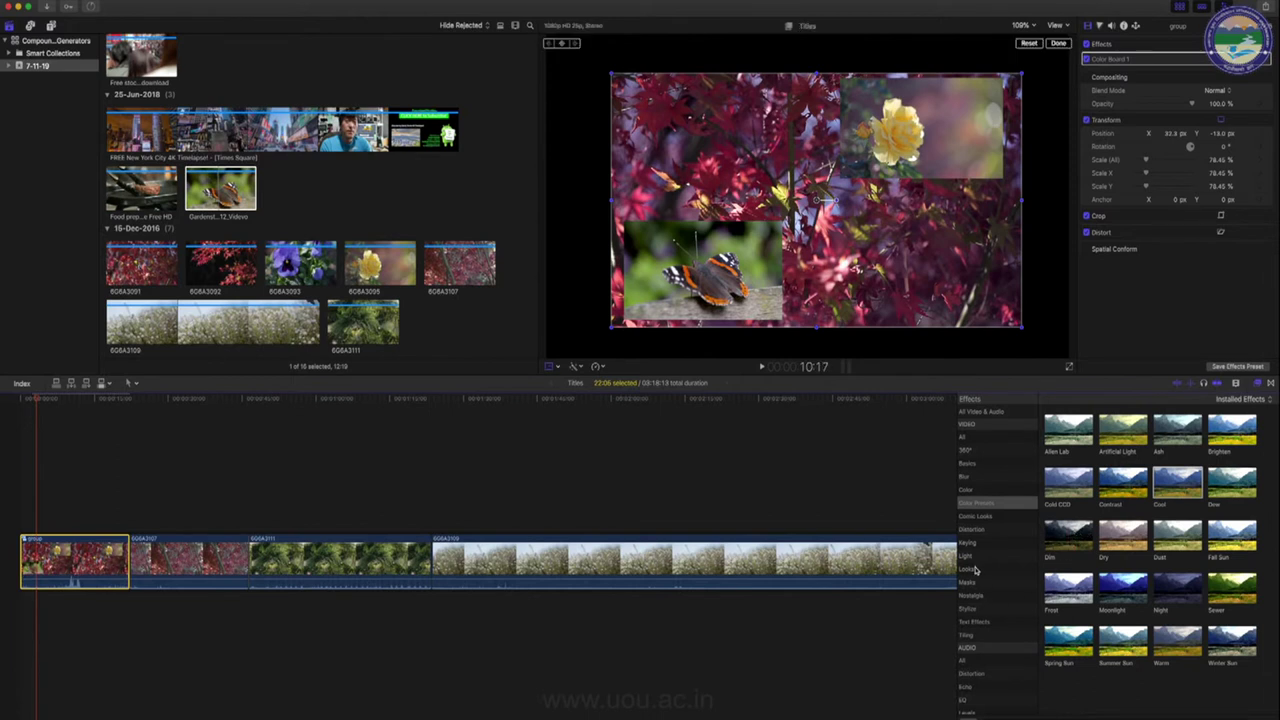
Add the Camcorder effect with its REC viewfinder overlay to the group clip
{"action": "left_click", "coordinate": [977, 516]}
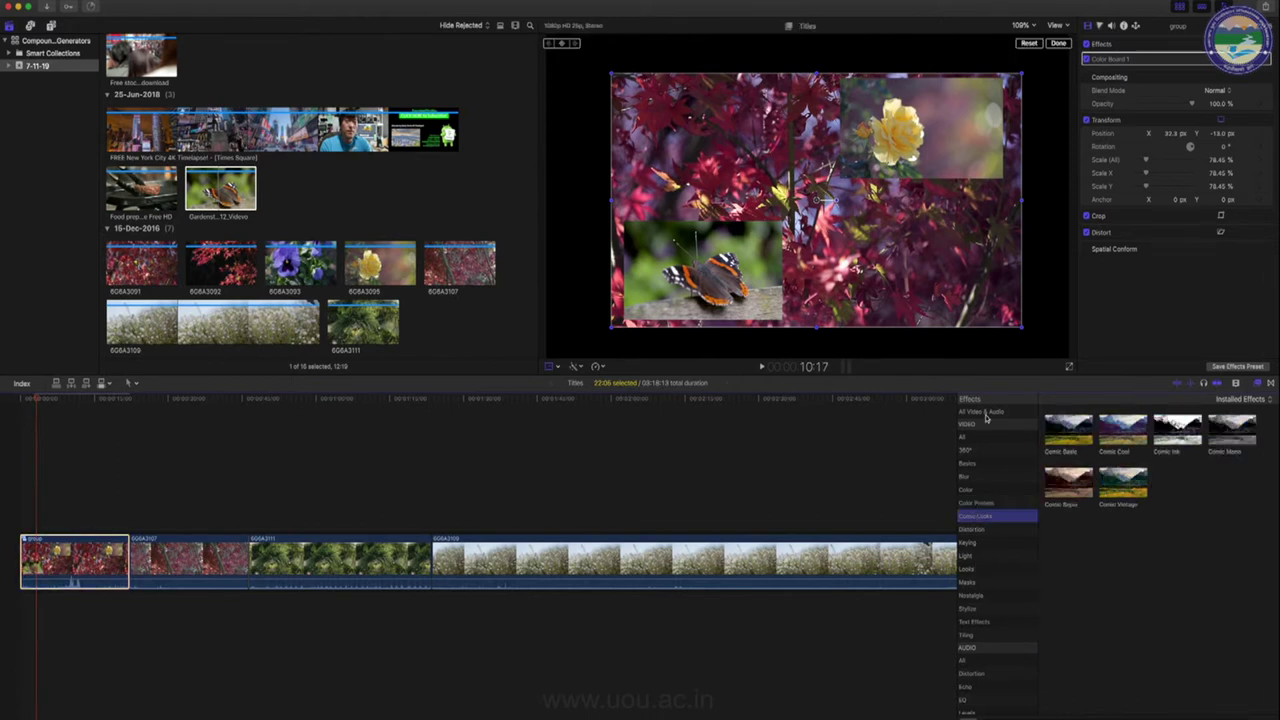
{"action": "left_click", "coordinate": [984, 437]}
{"action": "scroll", "coordinate": [1098, 637], "scroll_direction": "down", "scroll_amount": 5}
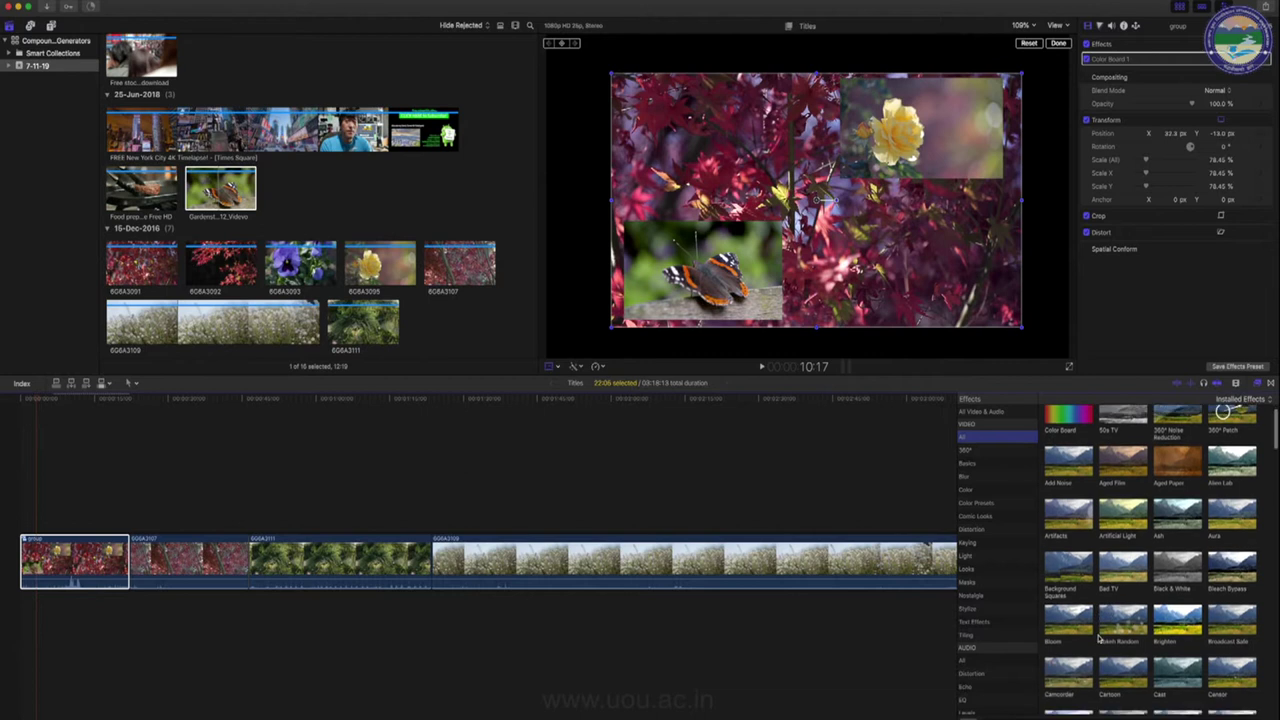
{"action": "mouse_move", "coordinate": [1068, 592]}
{"action": "left_mouse_down"}
{"action": "mouse_move", "coordinate": [818, 520]}
{"action": "mouse_move", "coordinate": [87, 553]}
{"action": "left_mouse_up"}
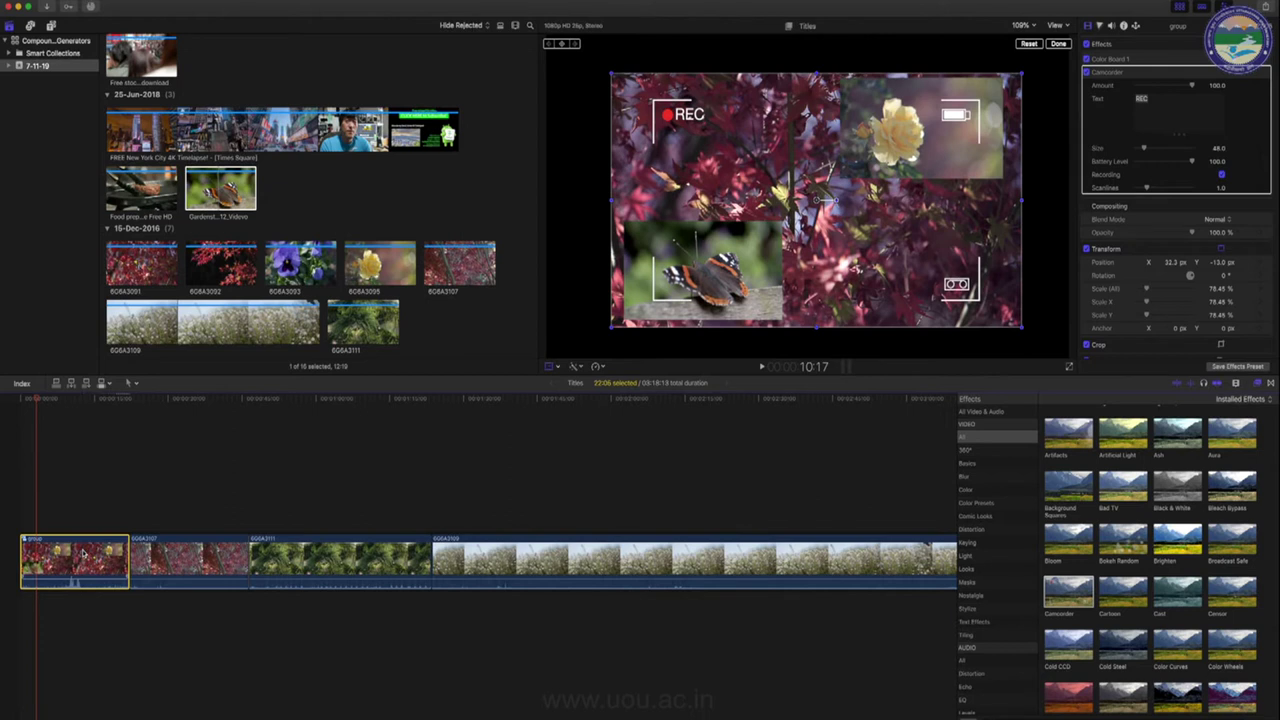
{"action": "scroll", "coordinate": [288, 160], "scroll_direction": "up", "scroll_amount": 10}
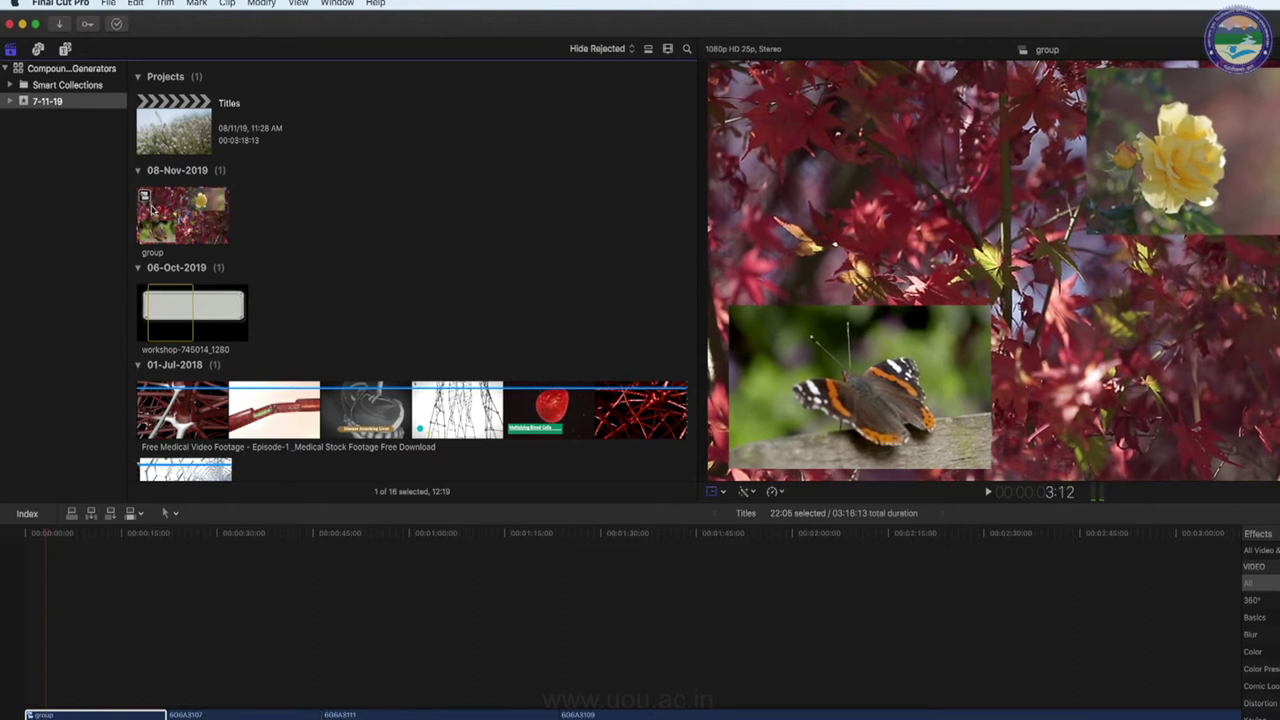
{"action": "double_click", "coordinate": [160, 222]}
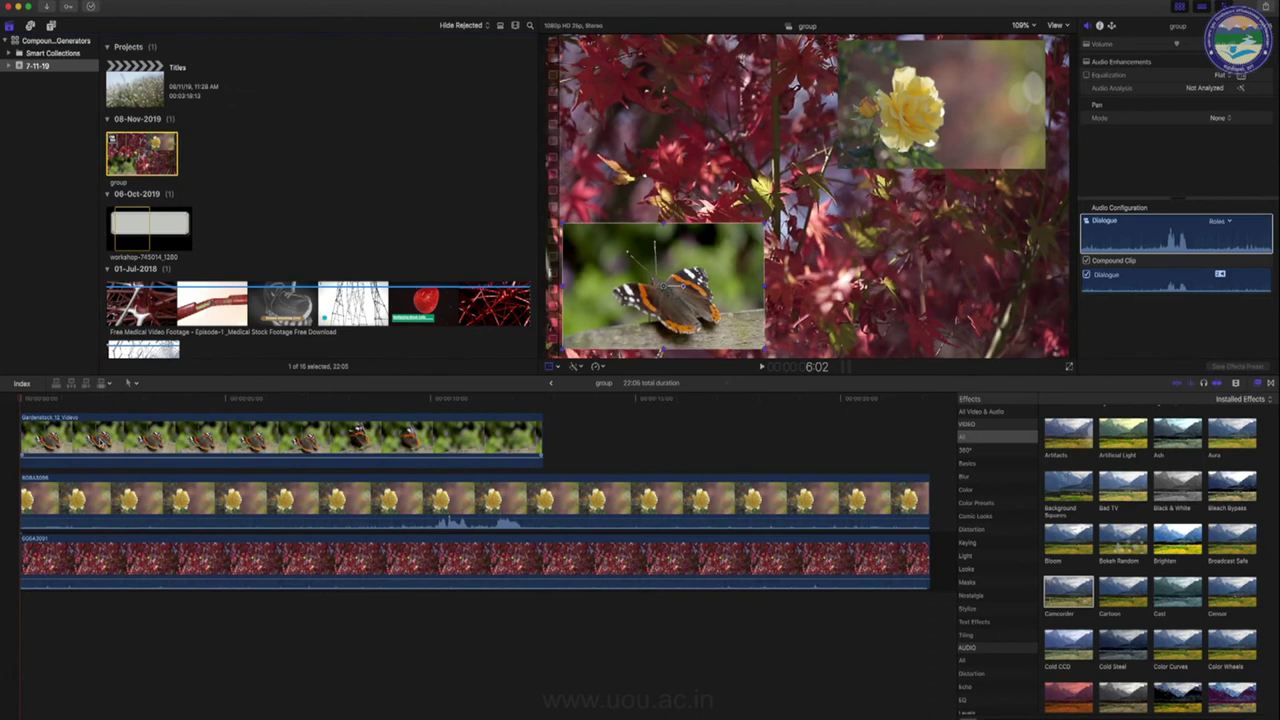
{"action": "left_click", "coordinate": [757, 305]}
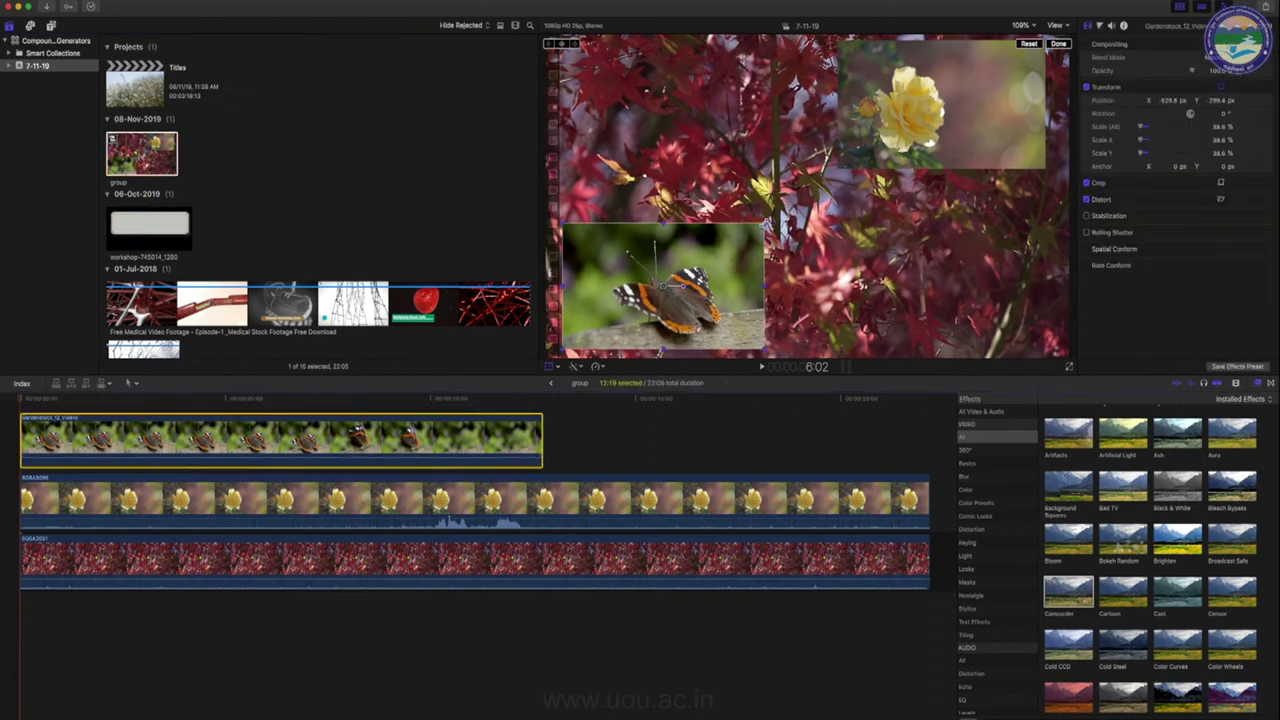
{"action": "left_click_drag", "start_coordinate": [765, 223], "coordinate": [731, 240]}
{"action": "left_click_drag", "start_coordinate": [661, 283], "coordinate": [658, 245]}
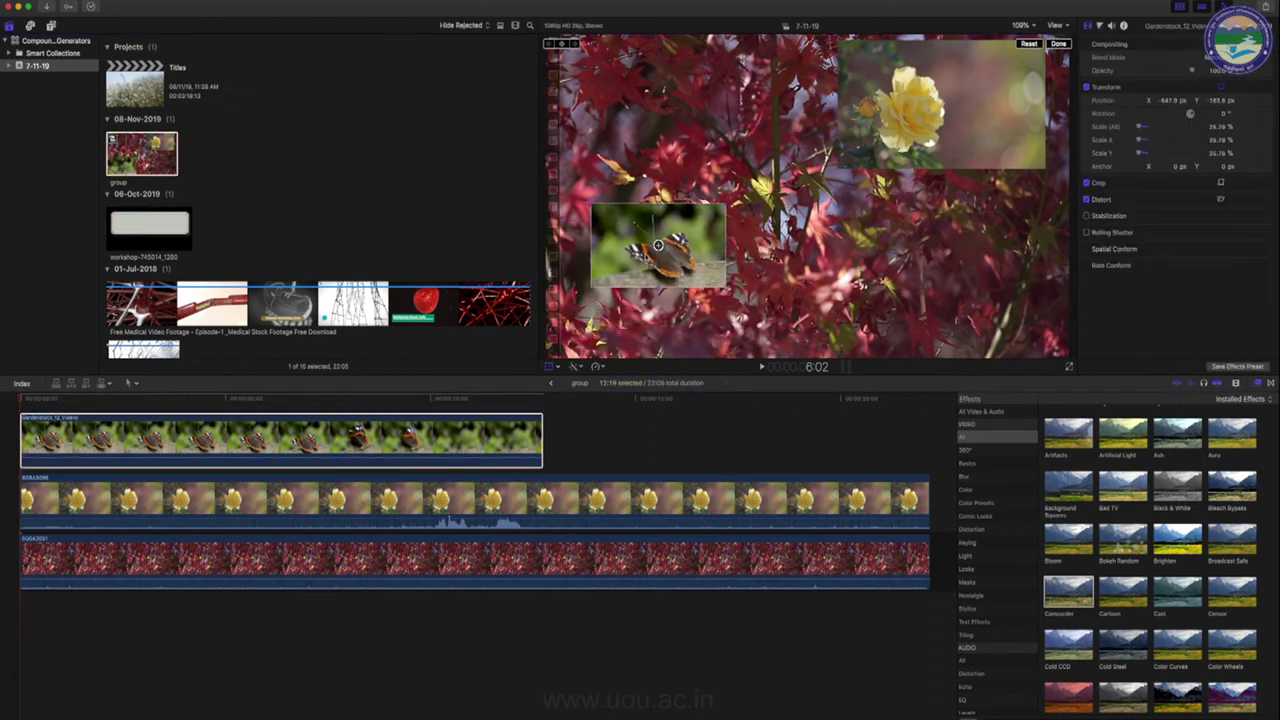
{"action": "left_click", "coordinate": [845, 160]}
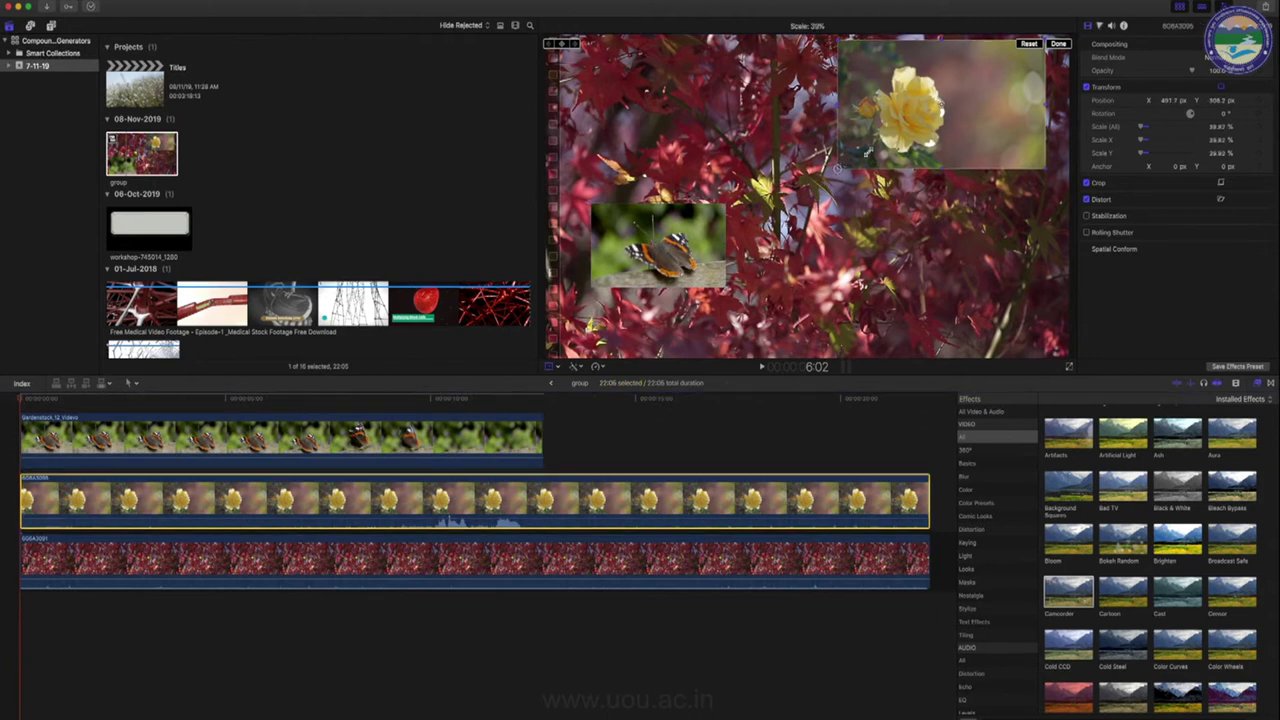
{"action": "left_click_drag", "start_coordinate": [837, 168], "coordinate": [764, 215]}
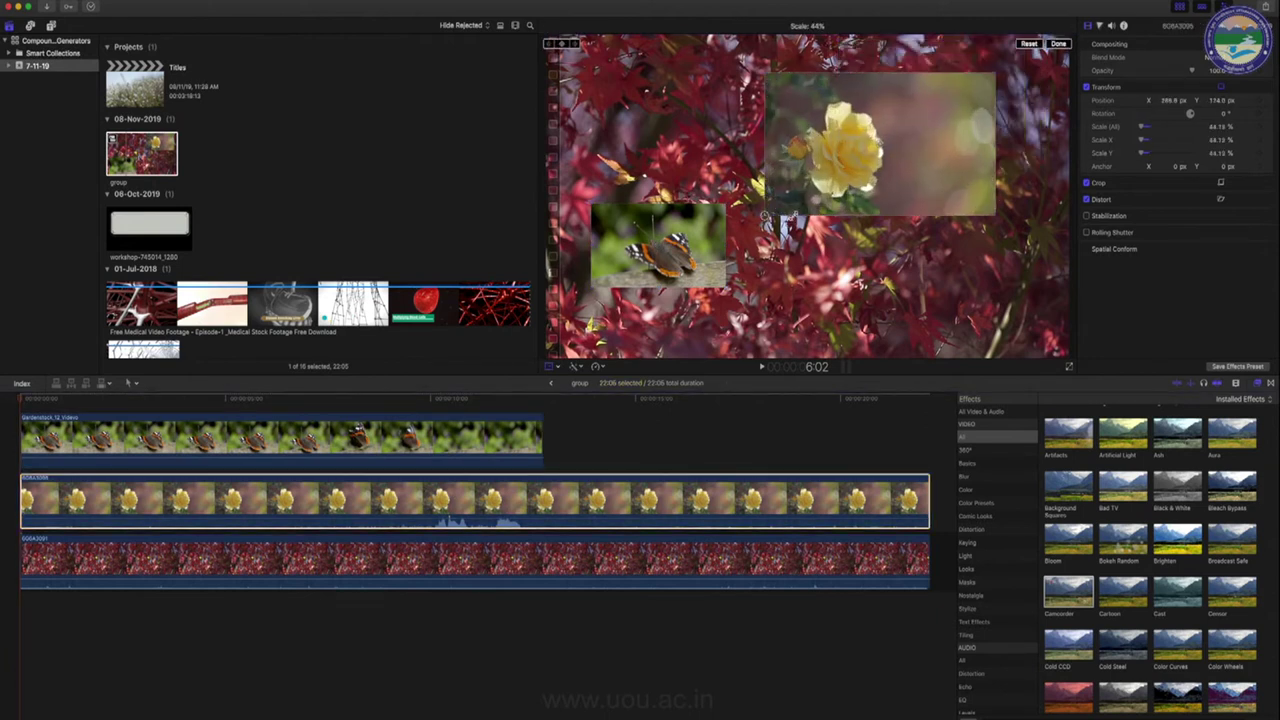
{"action": "scroll", "coordinate": [240, 285], "scroll_direction": "down", "scroll_amount": 3}
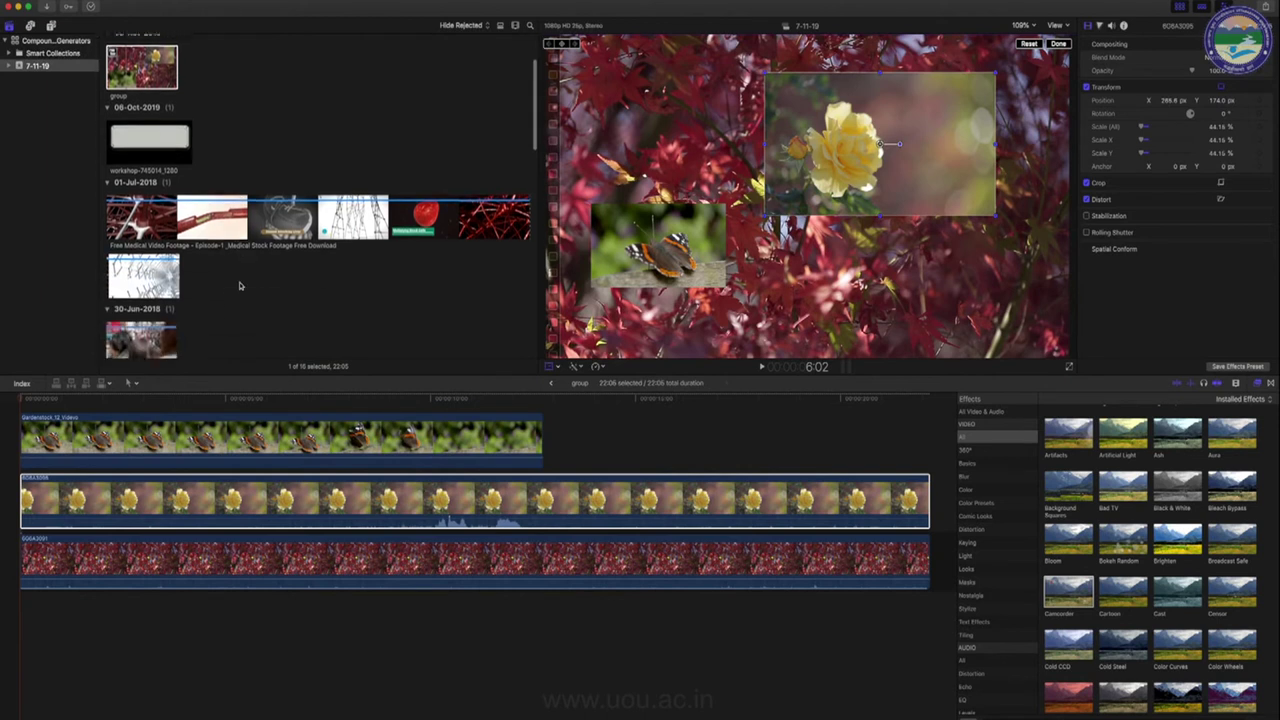
{"action": "scroll", "coordinate": [188, 288], "scroll_direction": "down", "scroll_amount": 5}
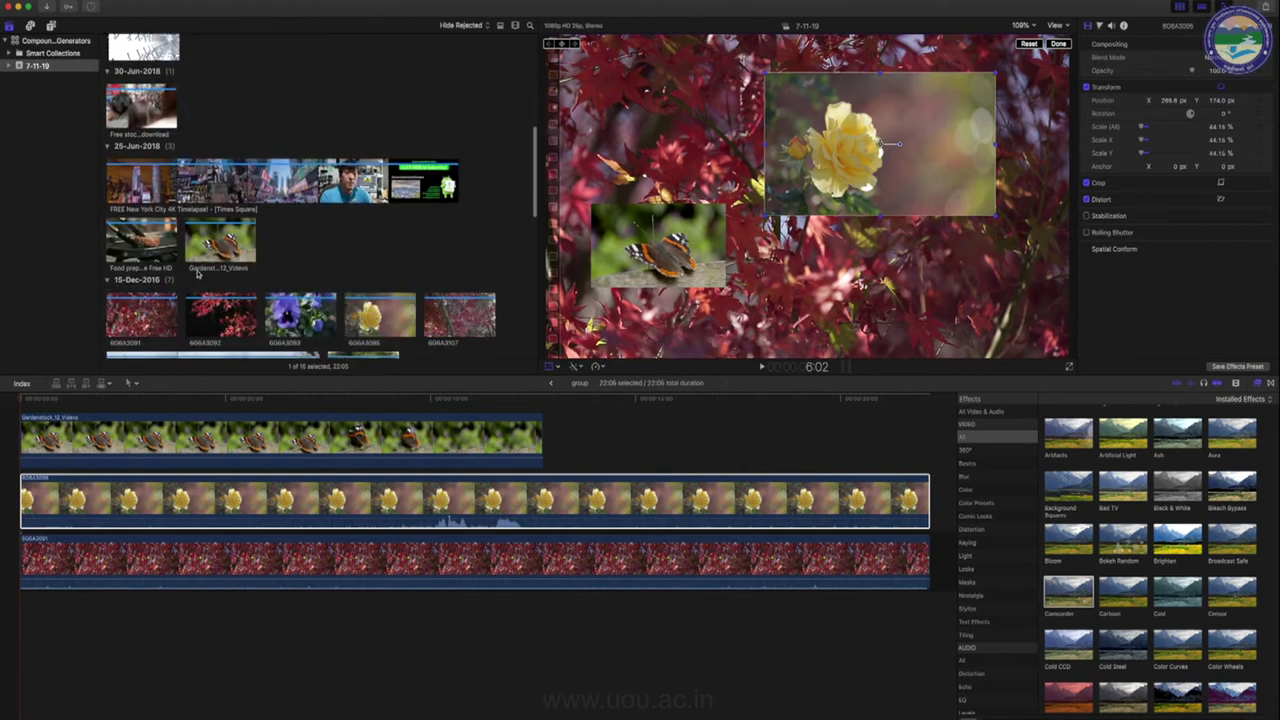
{"action": "scroll", "coordinate": [174, 314], "scroll_direction": "down", "scroll_amount": 2}
Connect the pansy clip on the top layer, deleting the stray copy placed after the butterfly
{"action": "left_click_drag", "start_coordinate": [303, 256], "coordinate": [80, 420]}
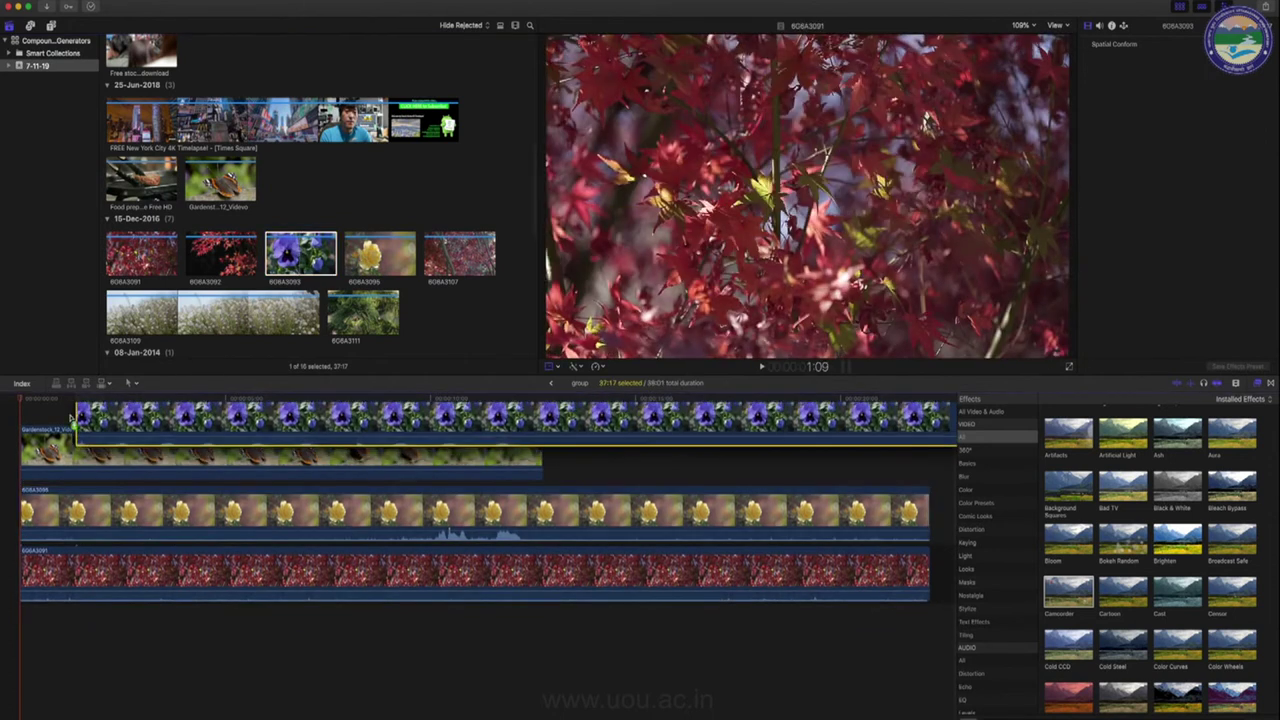
{"action": "left_click", "coordinate": [392, 416]}
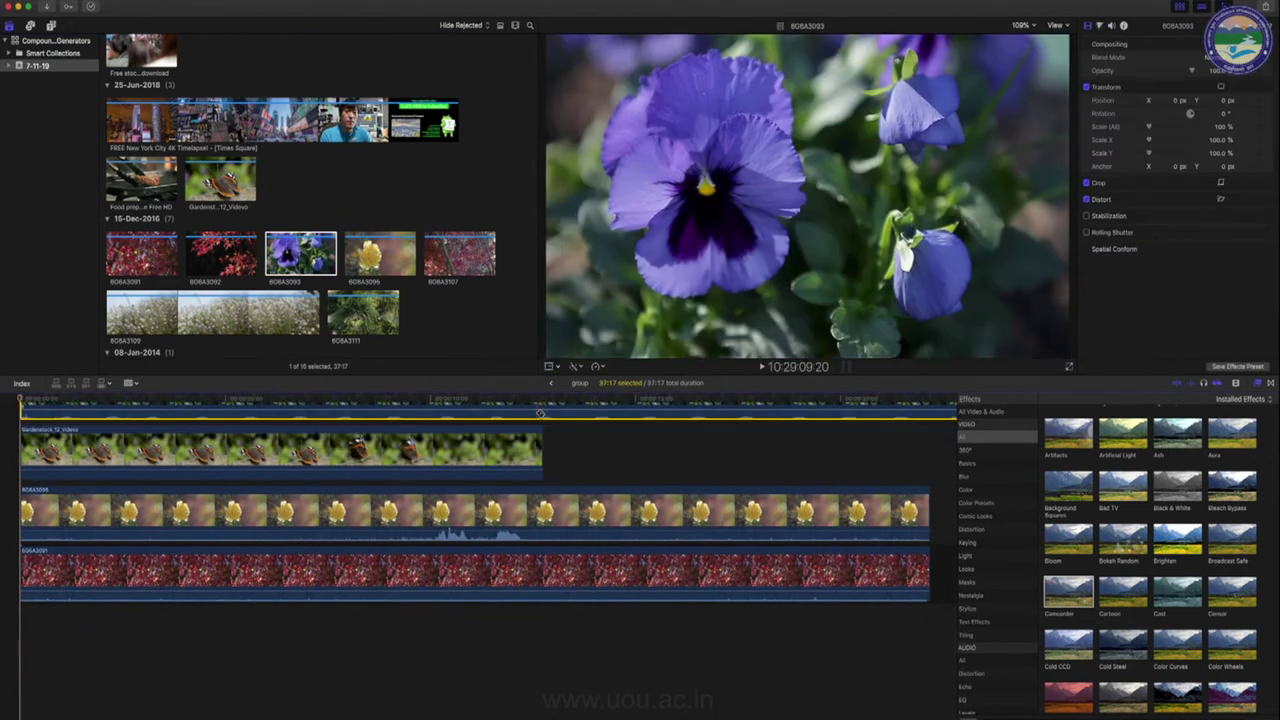
{"action": "left_click_drag", "start_coordinate": [392, 416], "coordinate": [578, 414]}
{"action": "left_click", "coordinate": [578, 440]}
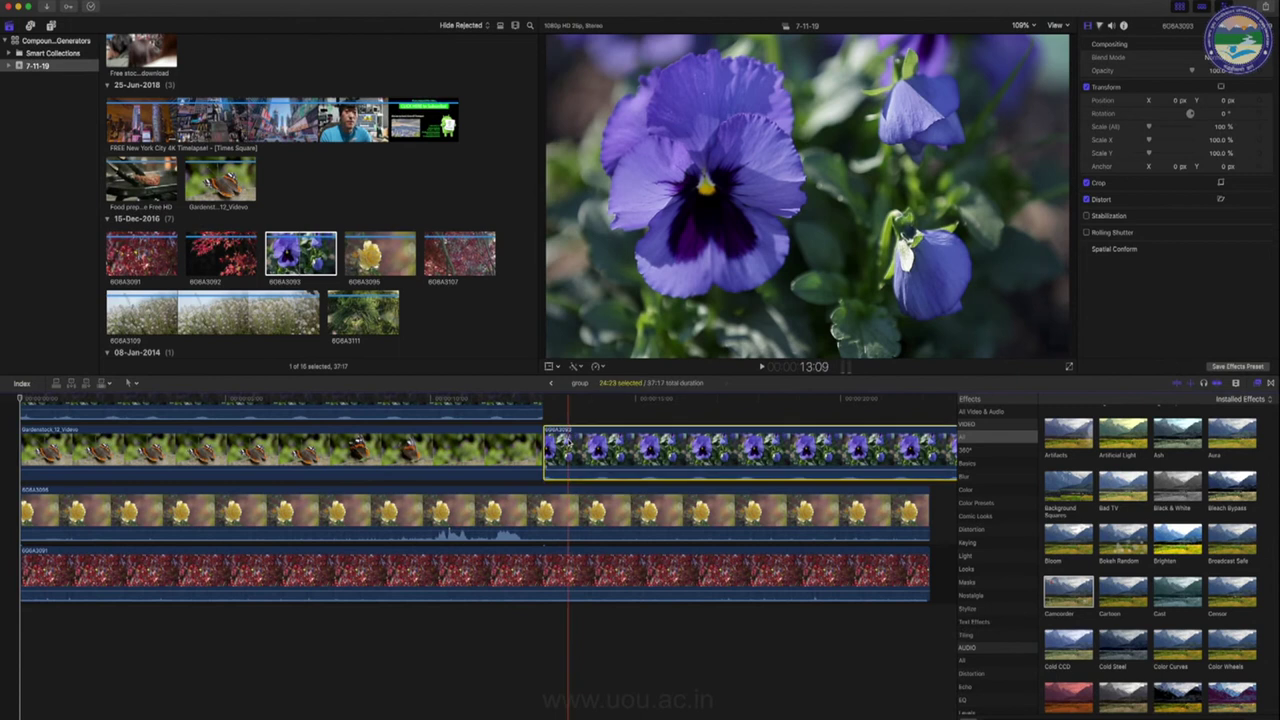
{"action": "key", "text": "Delete"}
Shrink the pansy to a 36.77% lower-right inset and nudge the yellow rose slightly up
{"action": "left_click", "coordinate": [308, 405]}
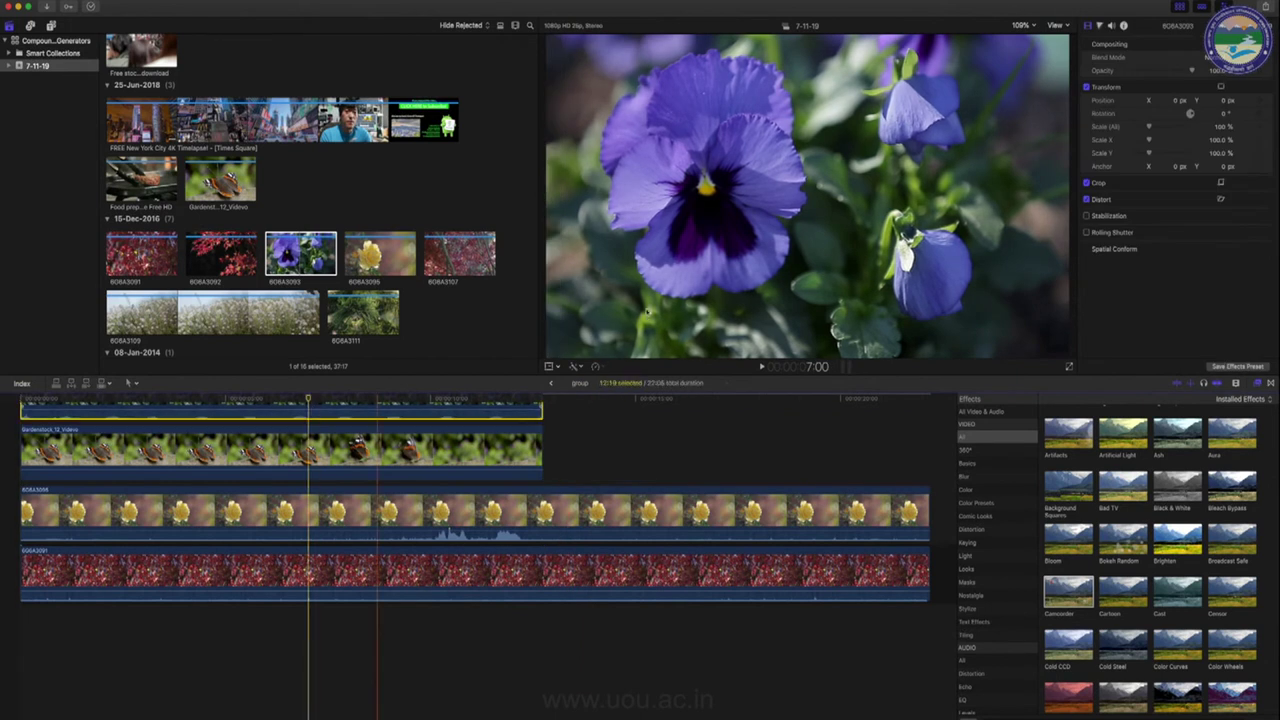
{"action": "left_click", "coordinate": [550, 367]}
{"action": "left_click_drag", "start_coordinate": [547, 358], "coordinate": [712, 258]}
{"action": "left_click_drag", "start_coordinate": [808, 195], "coordinate": [891, 289]}
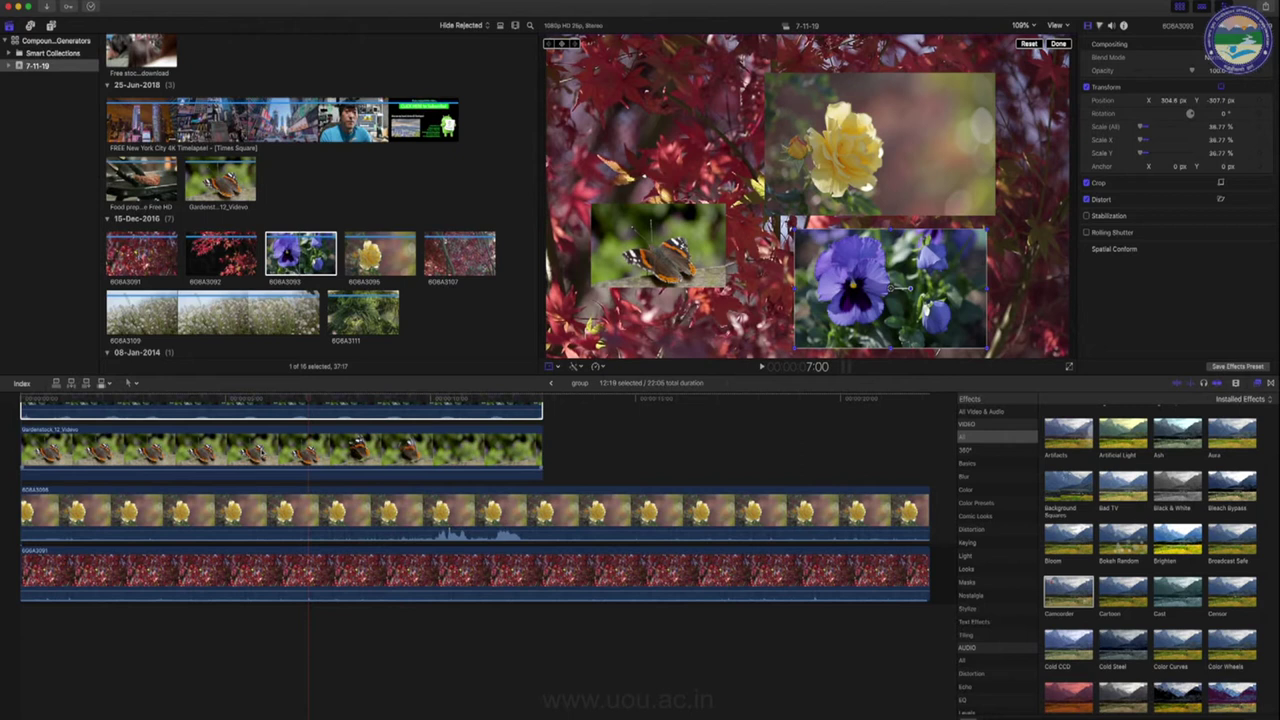
{"action": "left_click", "coordinate": [245, 494]}
{"action": "left_click_drag", "start_coordinate": [923, 144], "coordinate": [923, 117]}
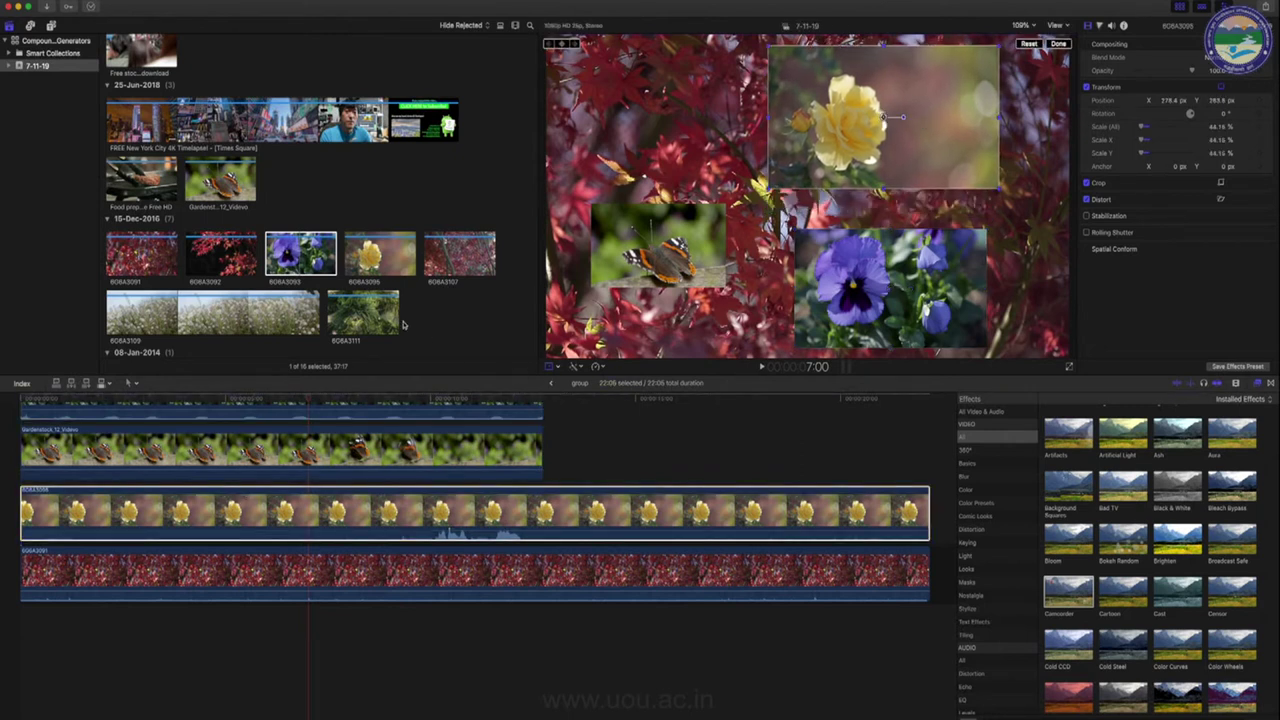
Reopen the Titles project and select the group collage clip at the start of its timeline
{"action": "scroll", "coordinate": [300, 250], "scroll_direction": "up", "scroll_amount": 10}
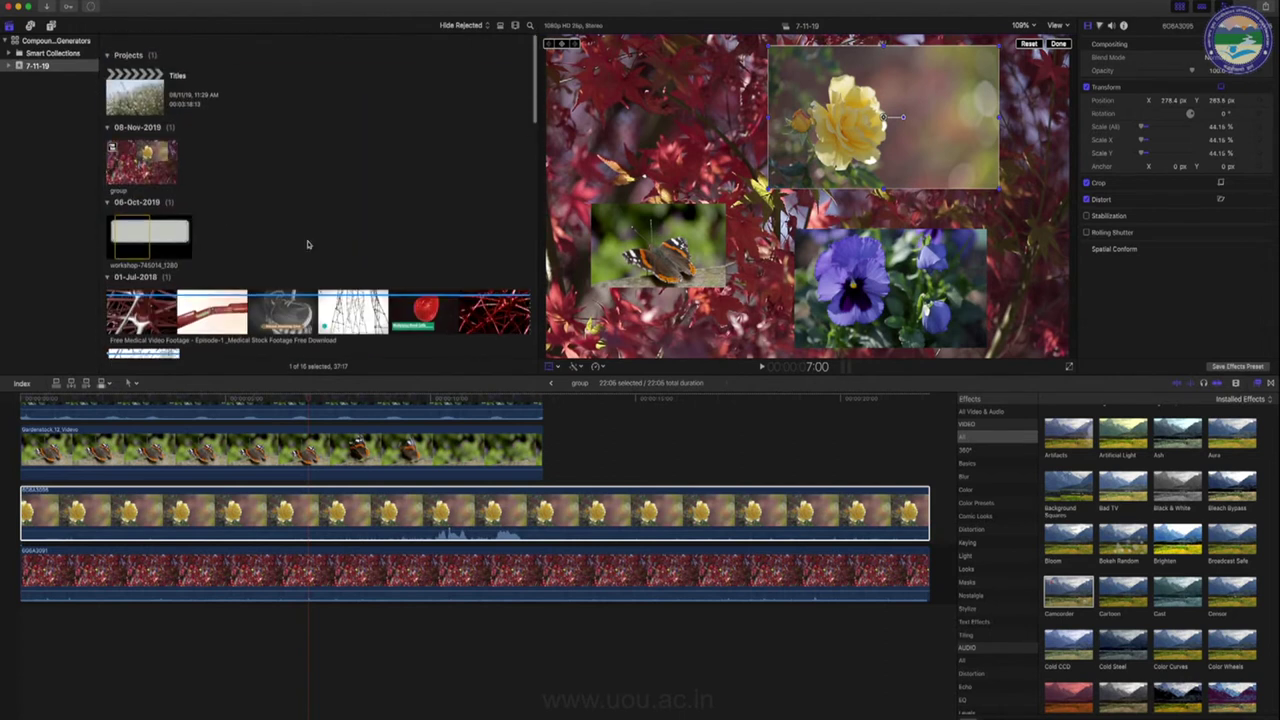
{"action": "double_click", "coordinate": [129, 93]}
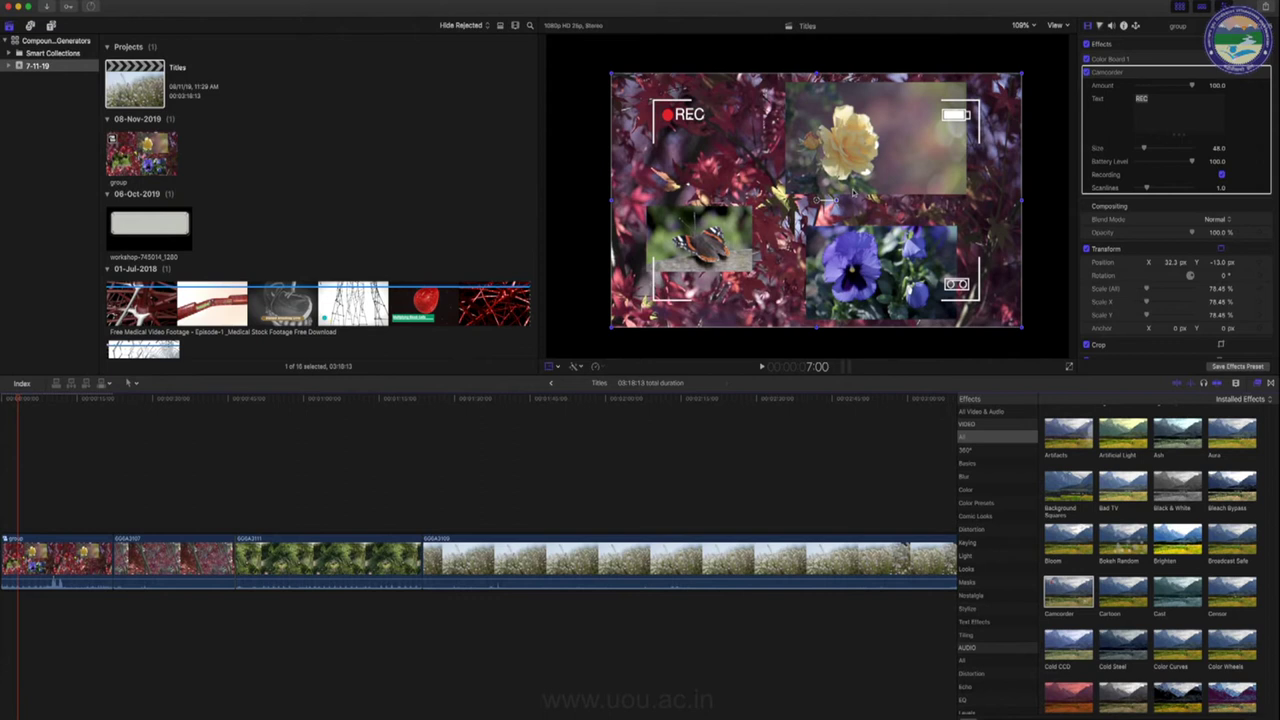
{"action": "left_click", "coordinate": [92, 541]}
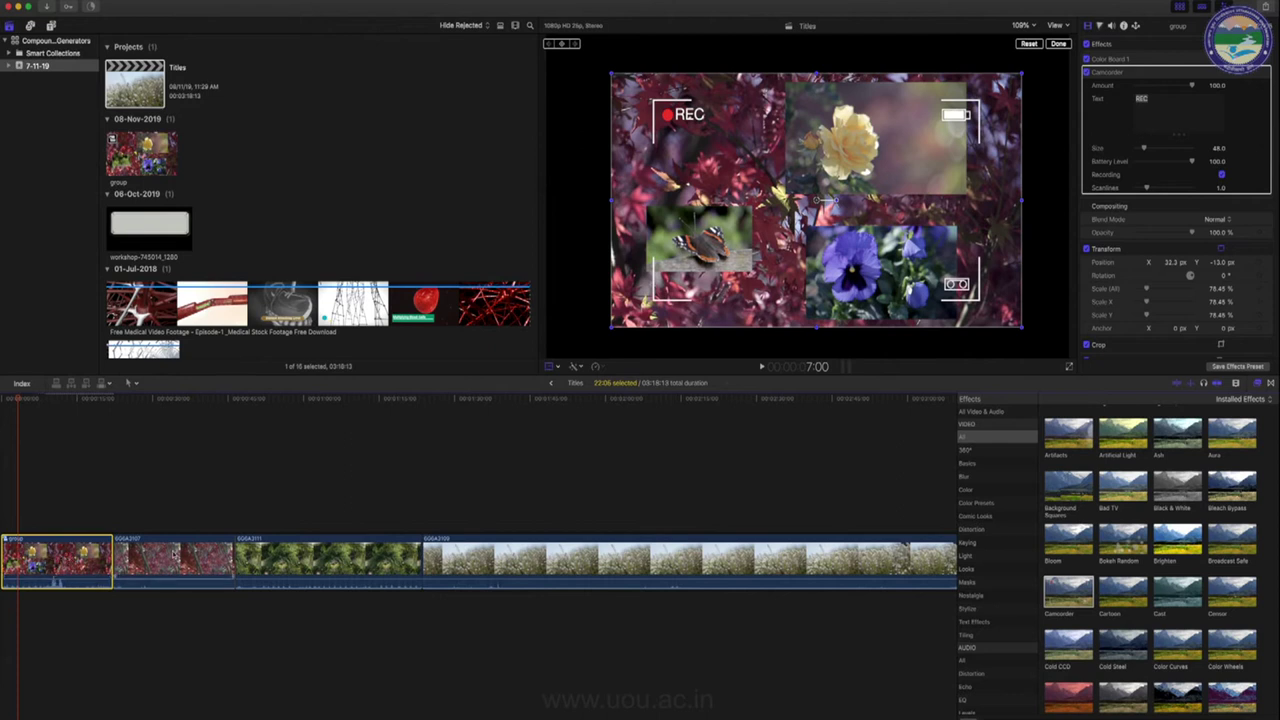
{"action": "left_click_drag", "start_coordinate": [68, 514], "coordinate": [330, 570]}
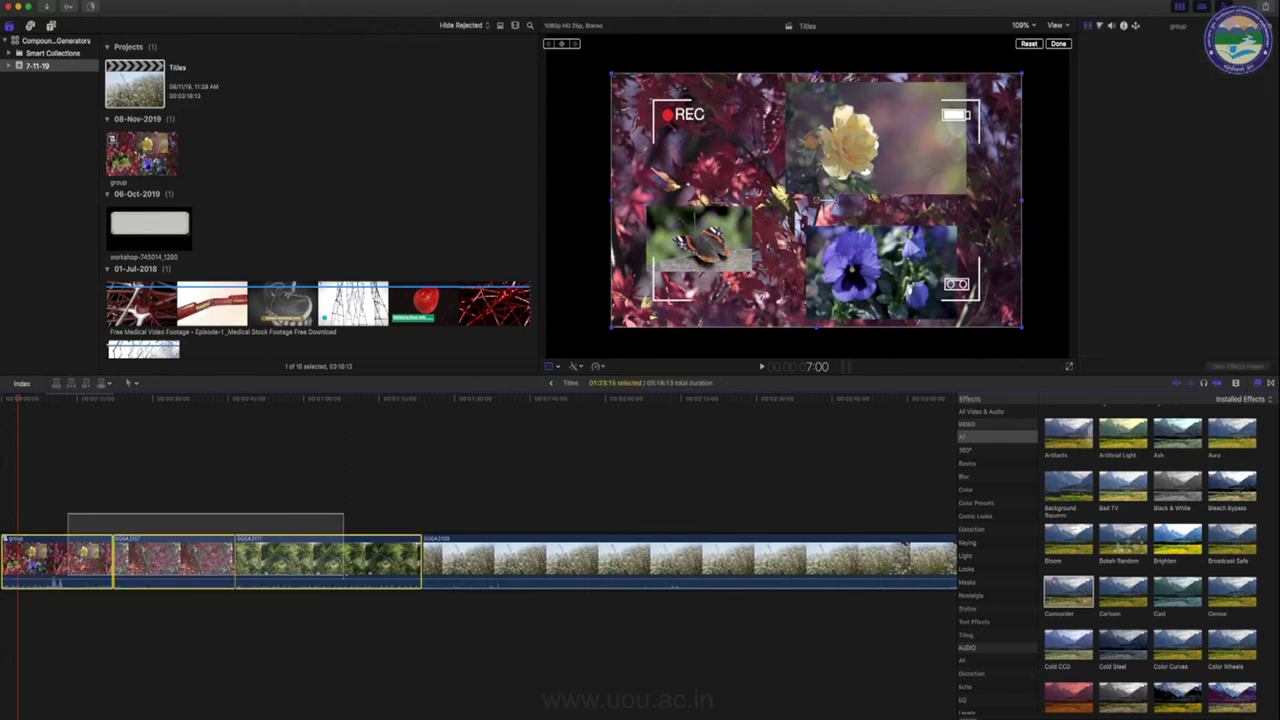
{"action": "right_click", "coordinate": [312, 537]}
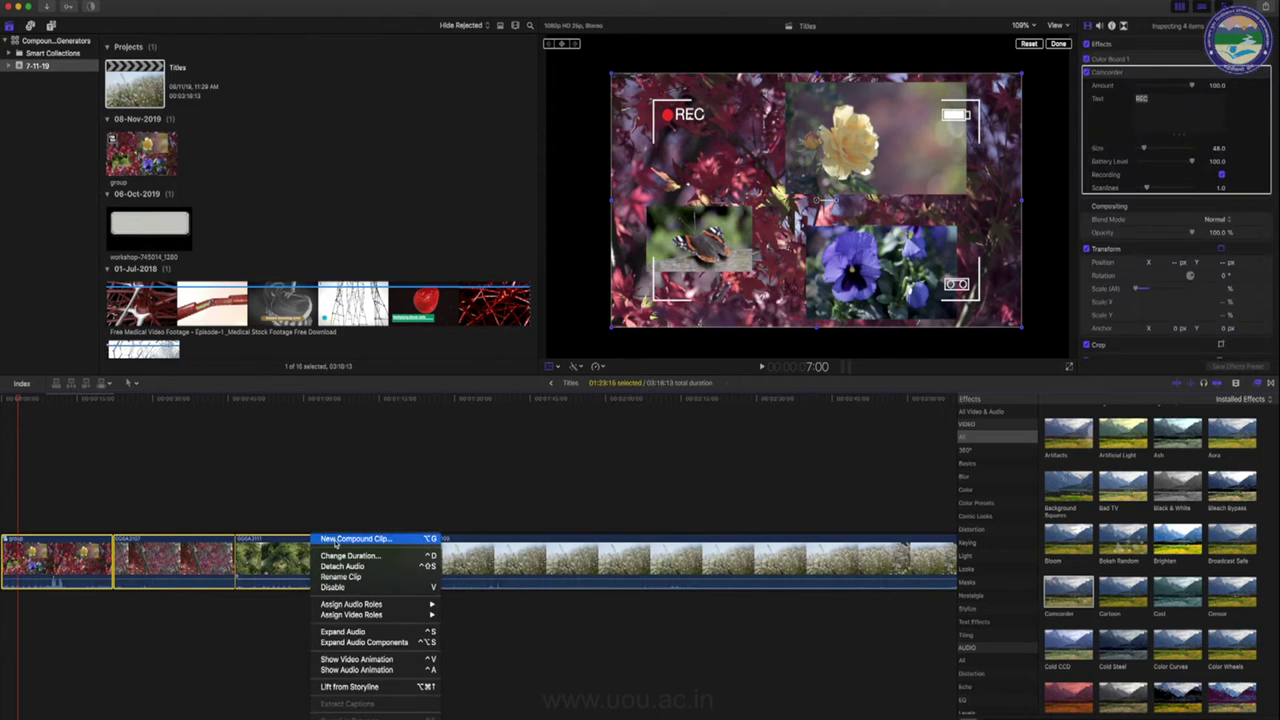
{"action": "left_click", "coordinate": [274, 497]}
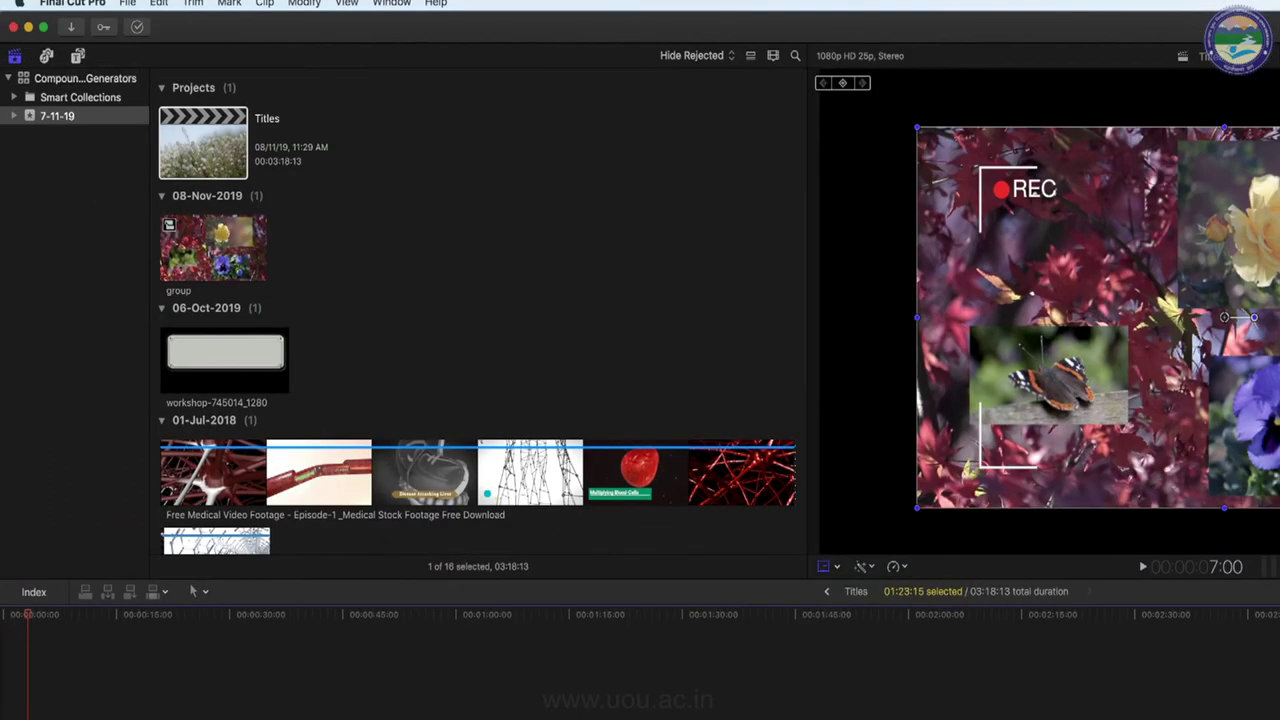
Open the Titles and Generators library and show the 3D titles
{"action": "left_click", "coordinate": [77, 57]}
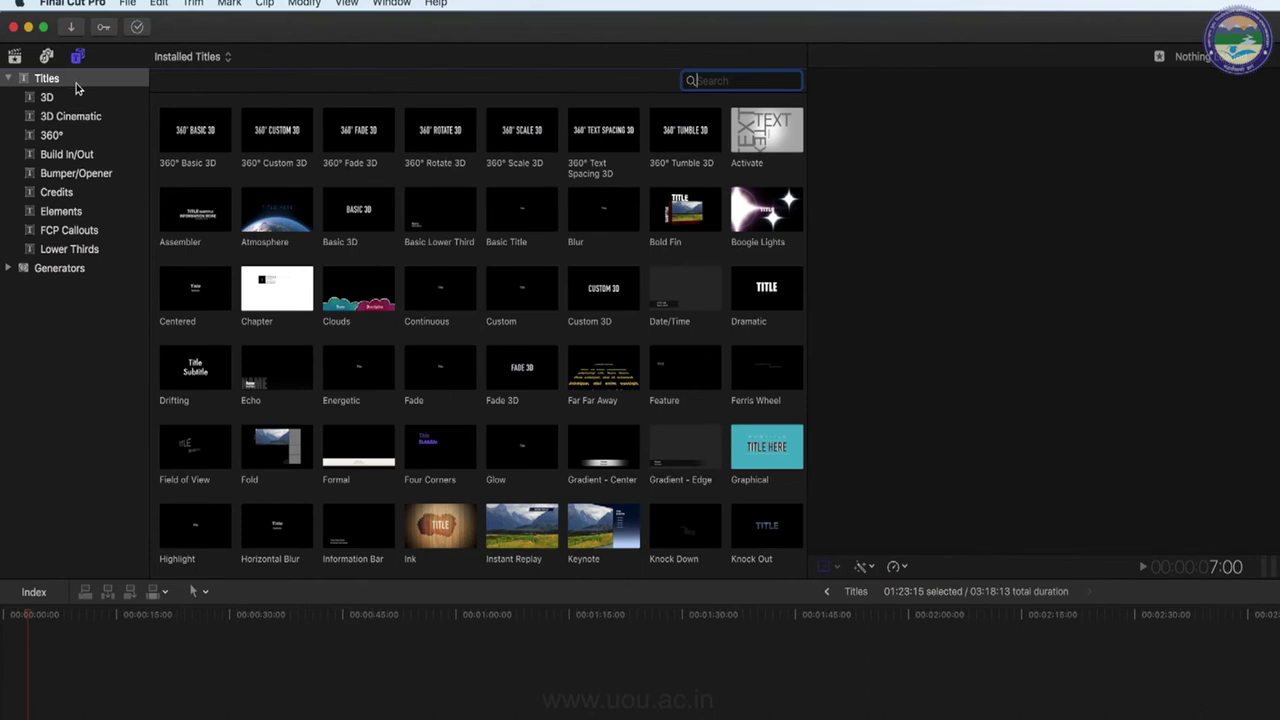
{"action": "left_click", "coordinate": [8, 78]}
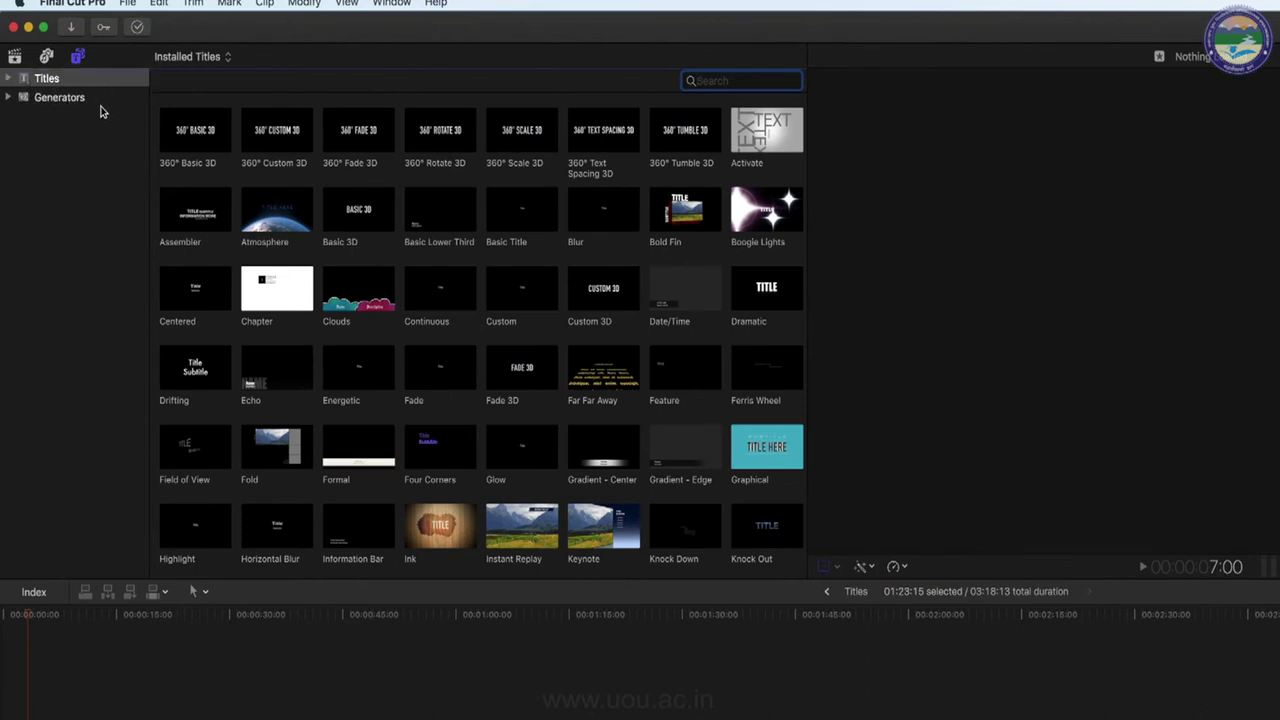
{"action": "left_click", "coordinate": [8, 79]}
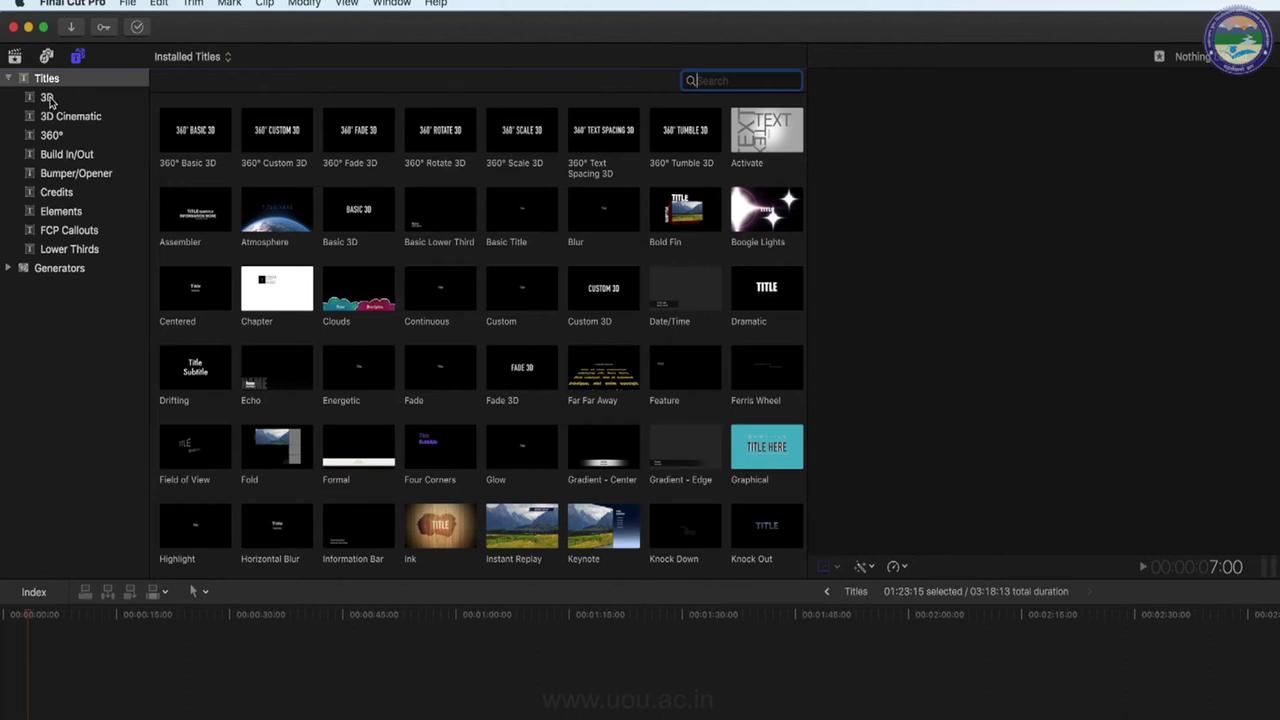
{"action": "left_click", "coordinate": [49, 99]}
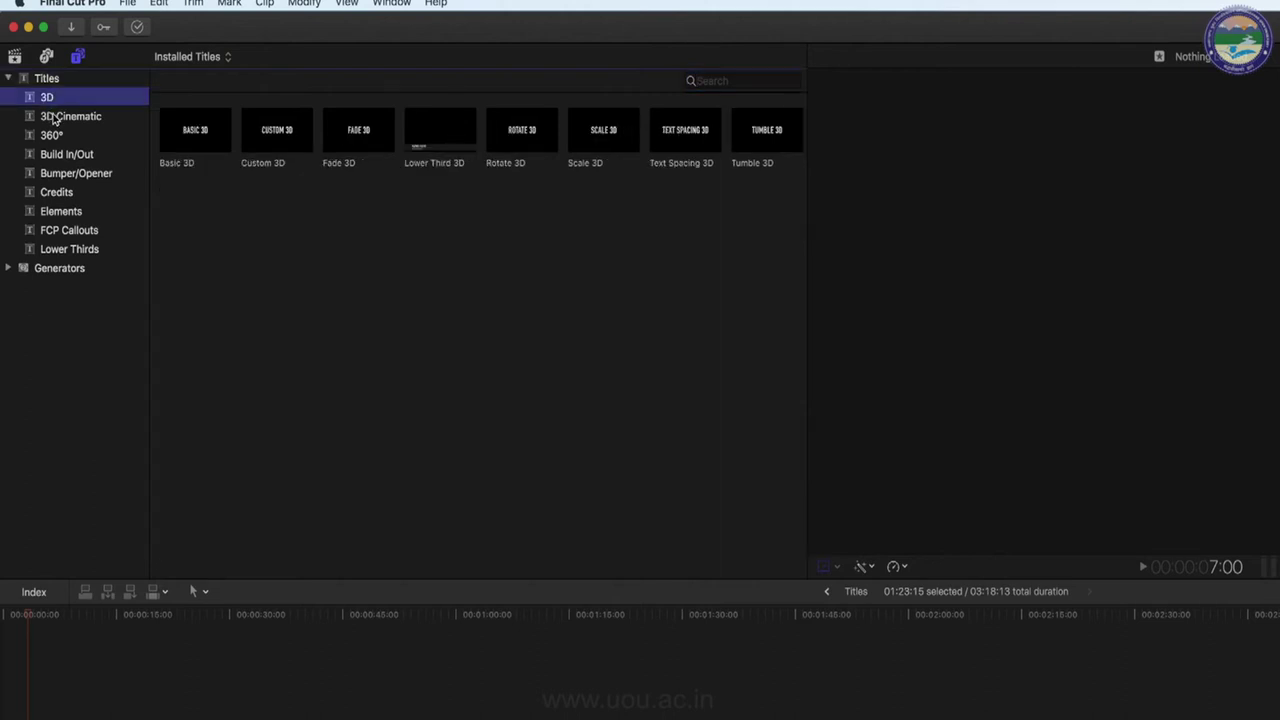
Browse the other title categories, from 3D Cinematic to FCP Callouts, then return to 3D
{"action": "left_click", "coordinate": [54, 118]}
{"action": "left_click", "coordinate": [53, 137]}
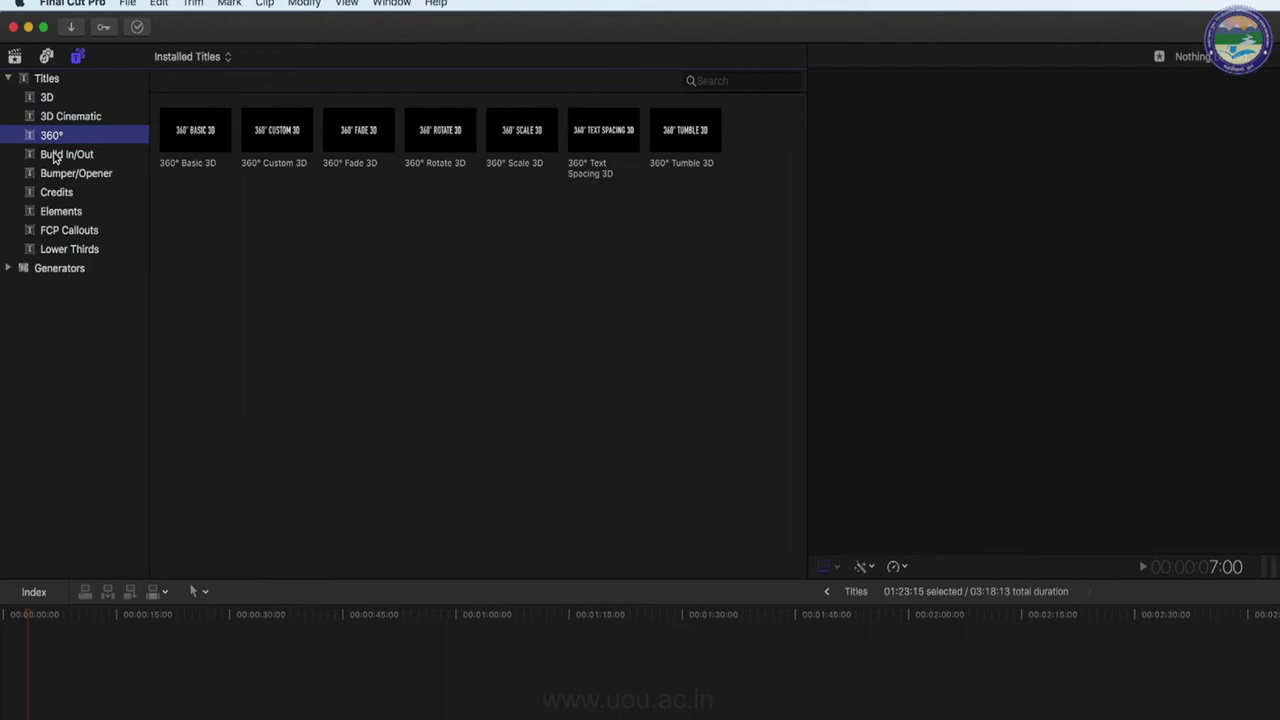
{"action": "left_click", "coordinate": [55, 157]}
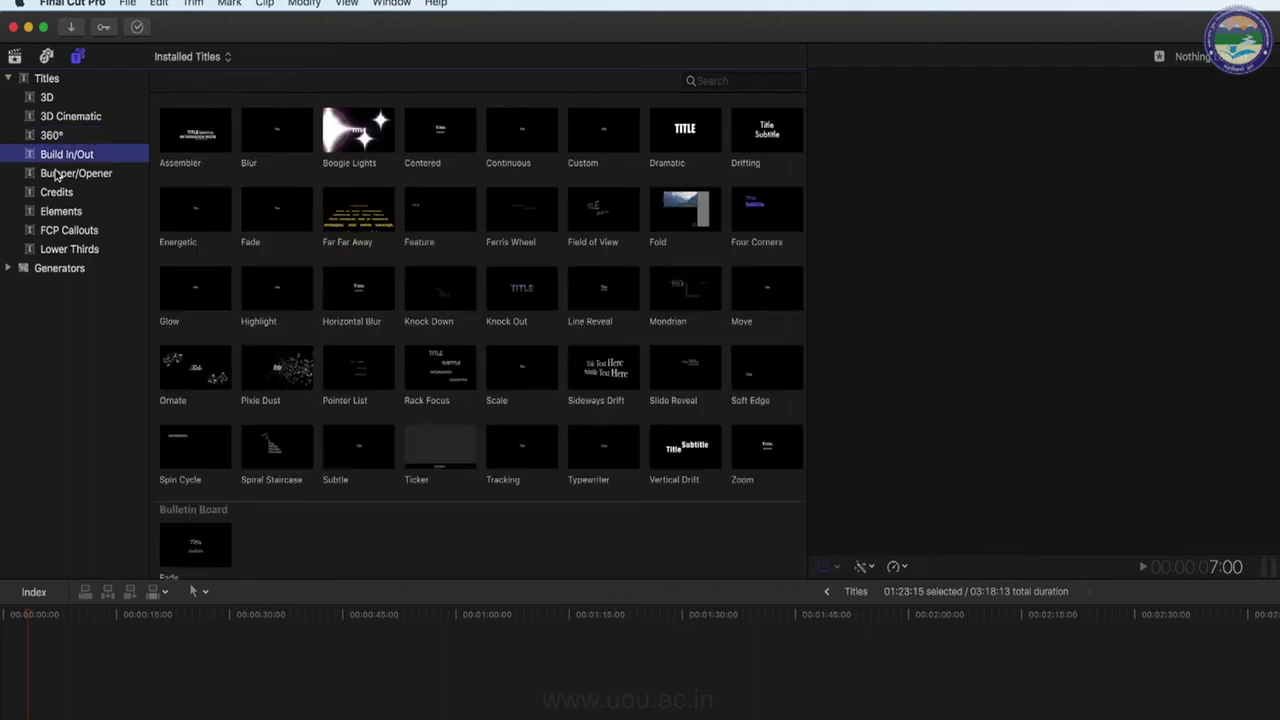
{"action": "left_click", "coordinate": [57, 175]}
{"action": "left_click", "coordinate": [57, 192]}
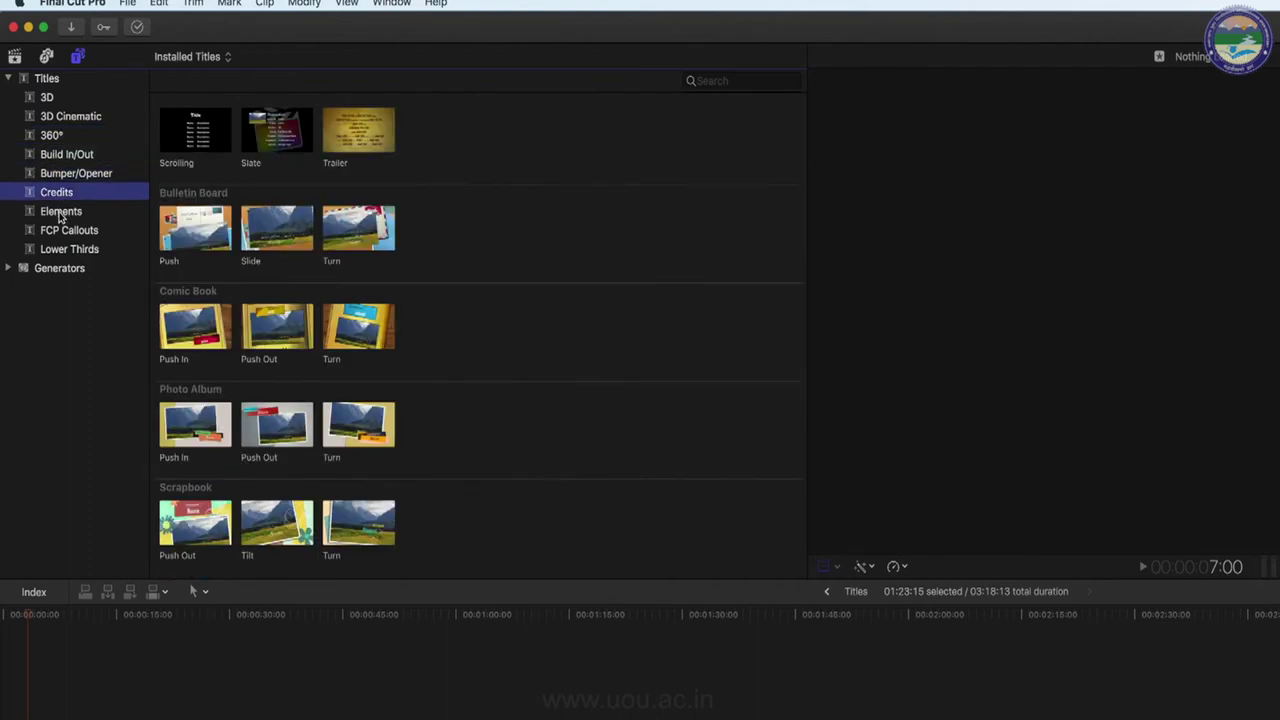
{"action": "left_click", "coordinate": [60, 213]}
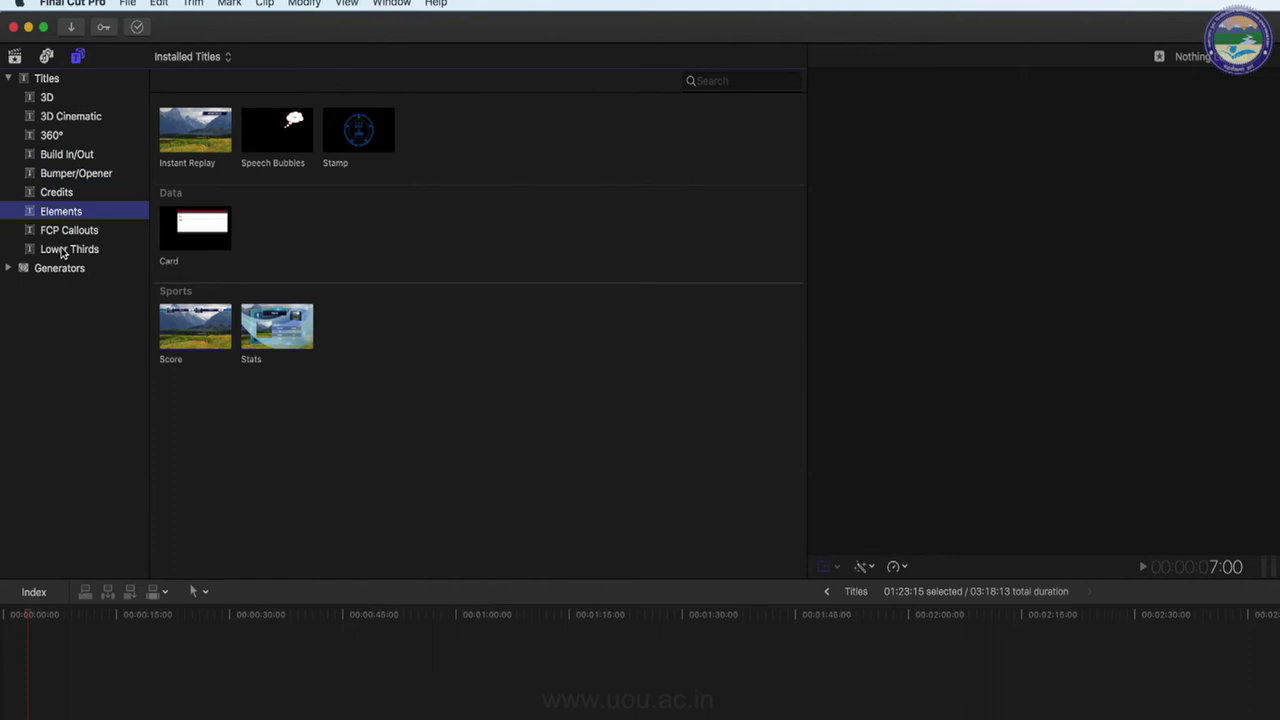
{"action": "left_click", "coordinate": [63, 252]}
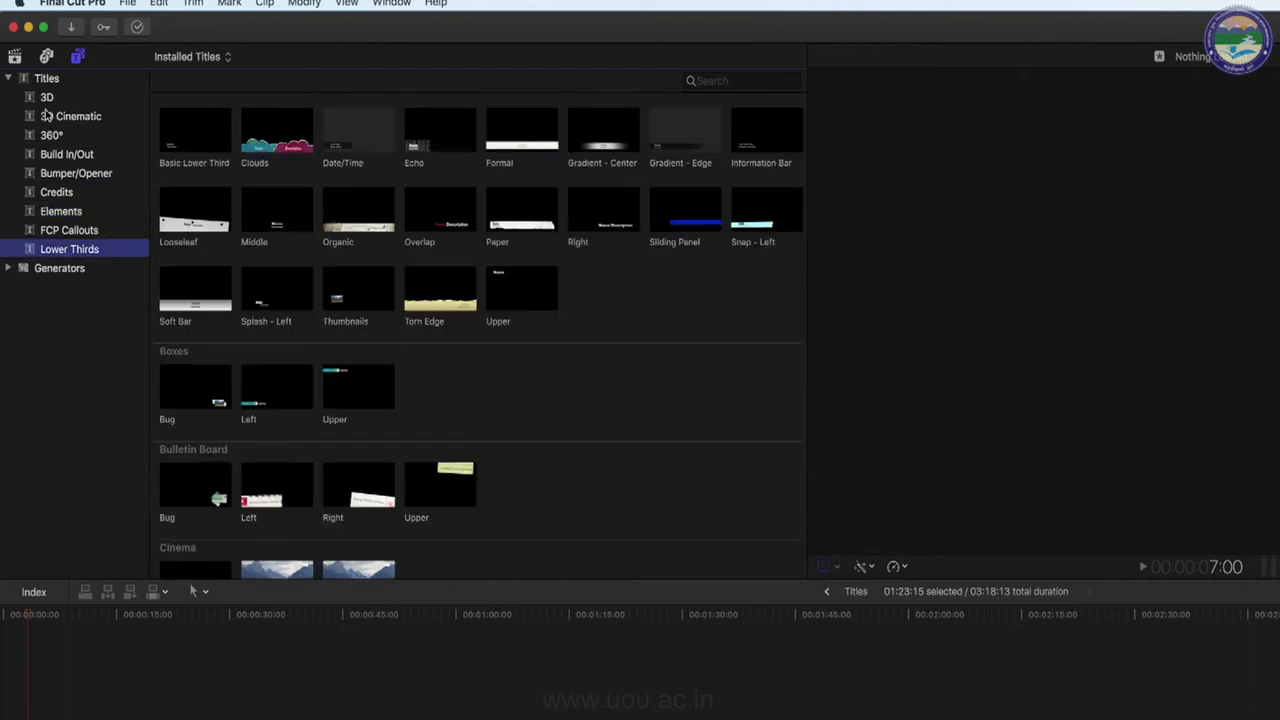
{"action": "left_click", "coordinate": [59, 232]}
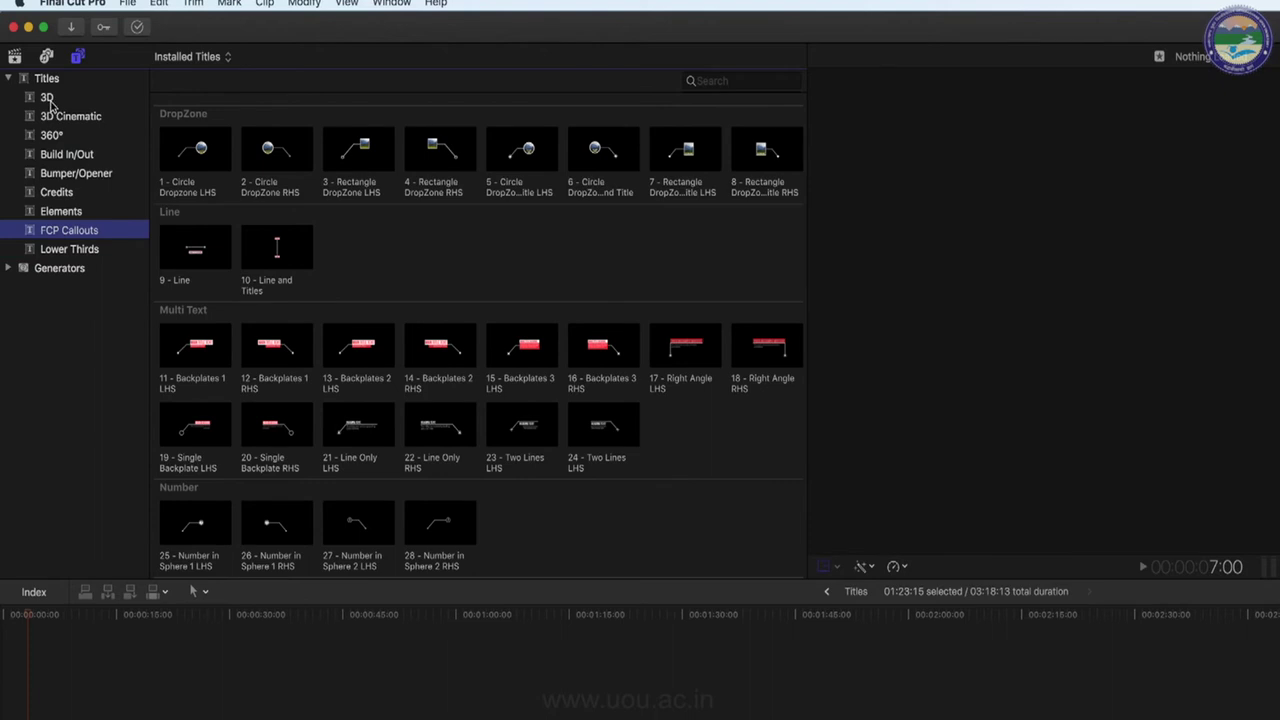
{"action": "left_click", "coordinate": [48, 100]}
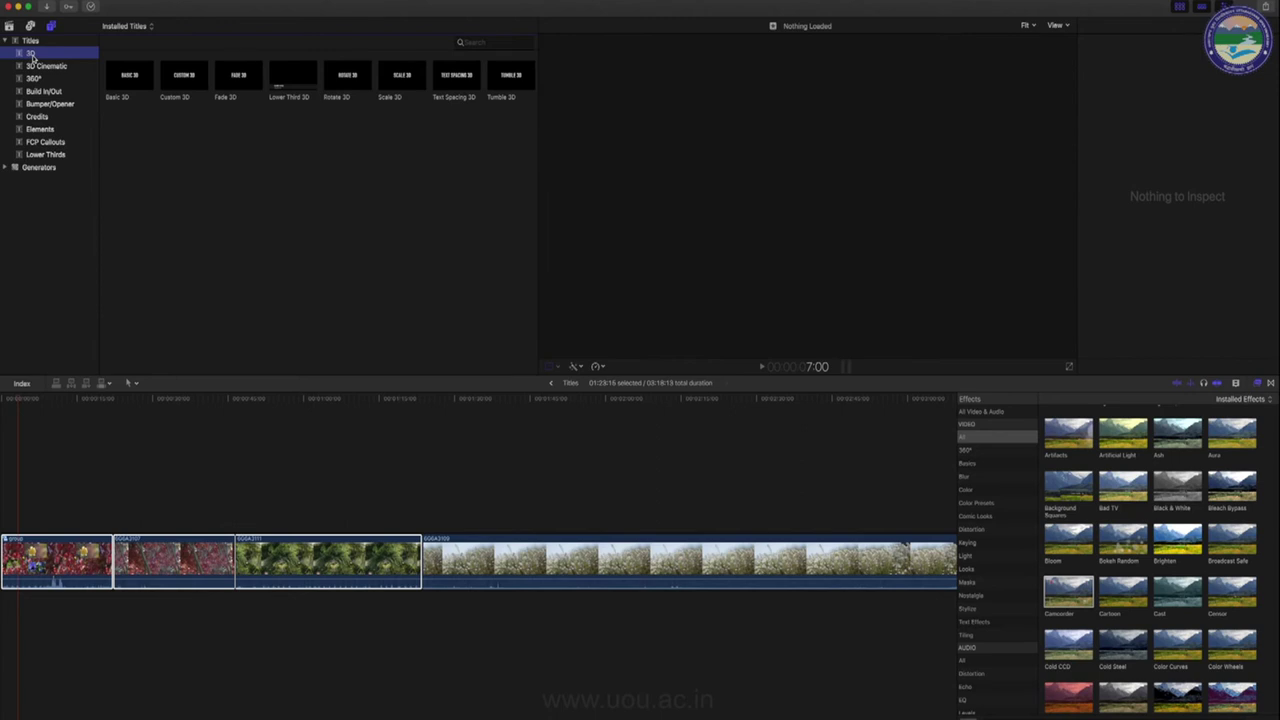
Connect a Basic 3D title above the green fern clip and drag its end to lengthen it
{"action": "left_click", "coordinate": [329, 514]}
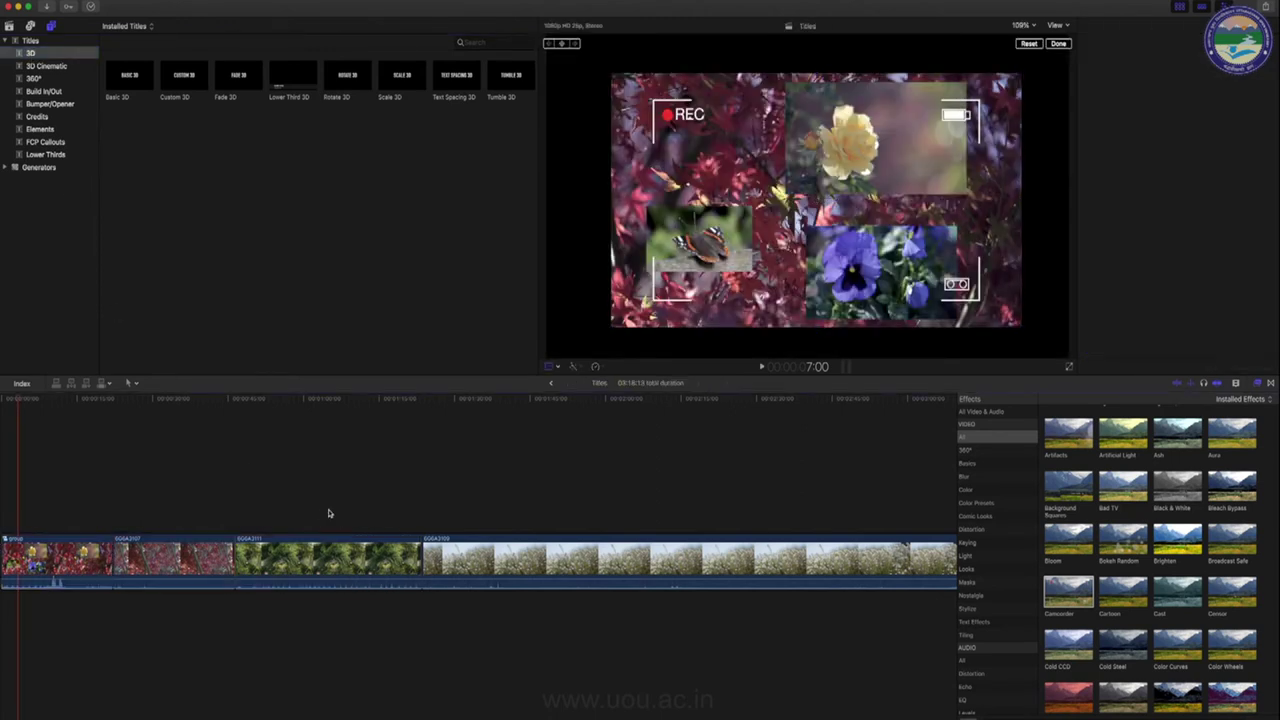
{"action": "left_click", "coordinate": [322, 561]}
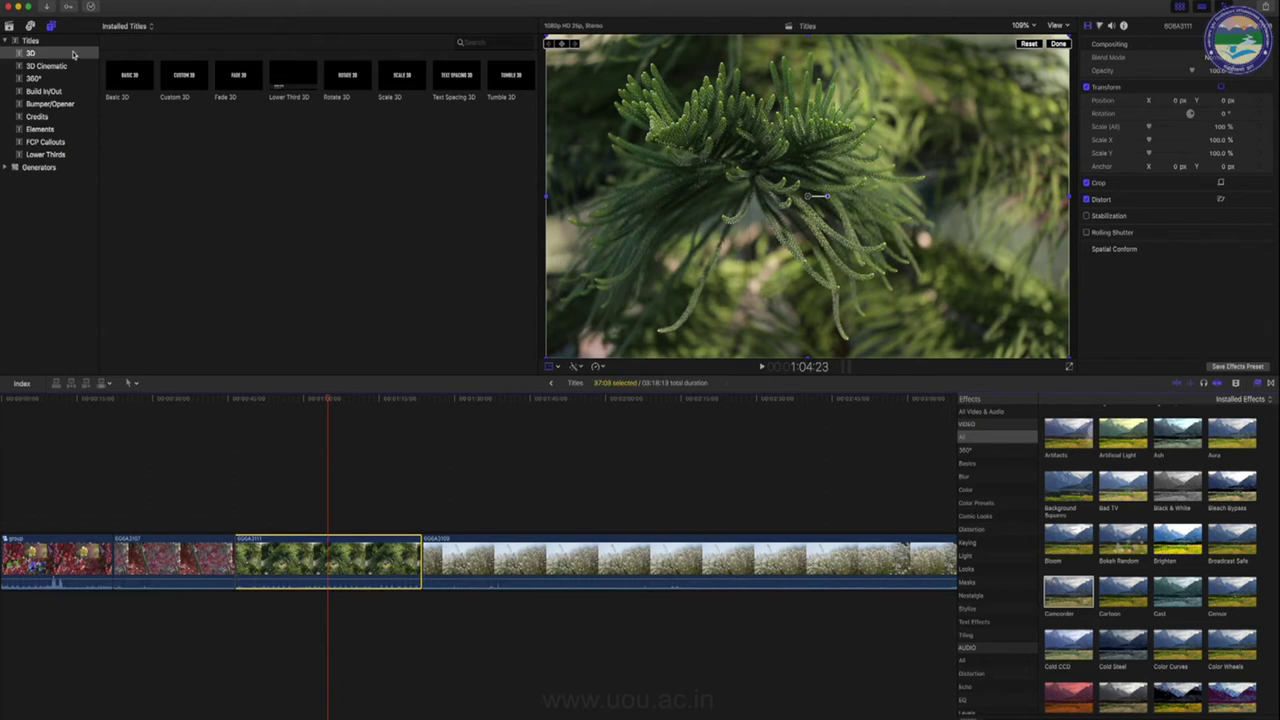
{"action": "left_click", "coordinate": [119, 80]}
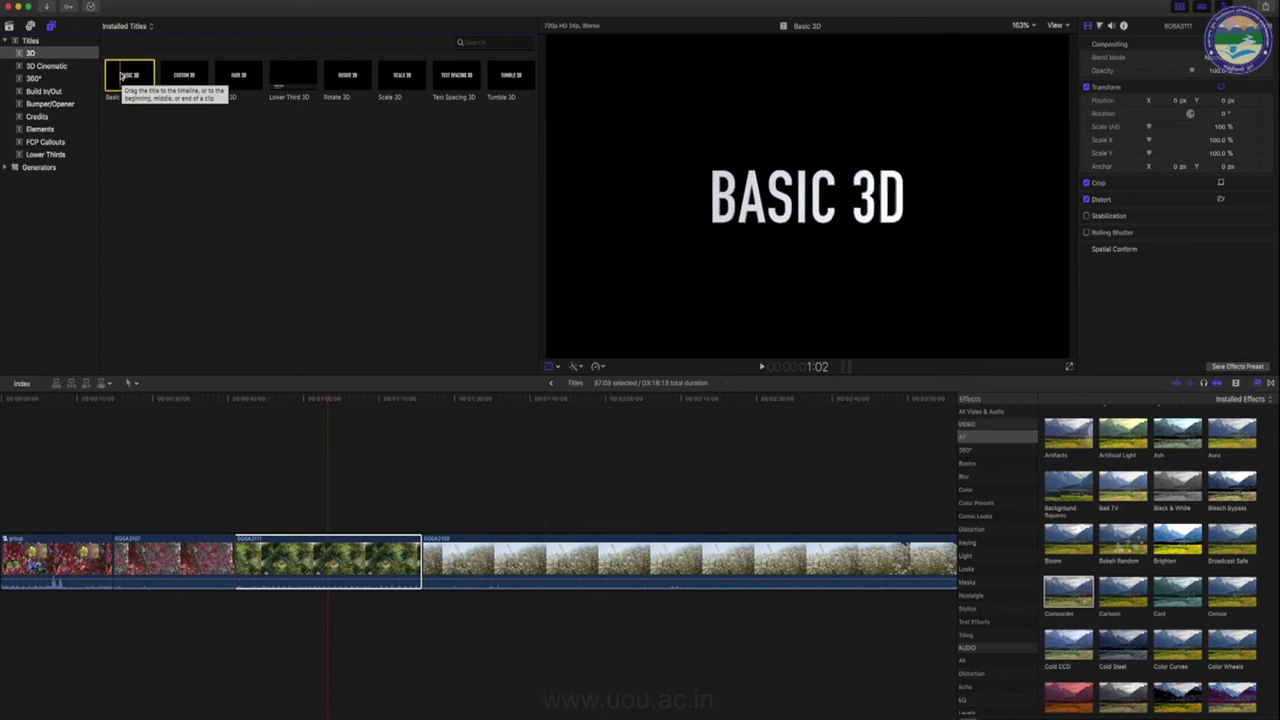
{"action": "mouse_move", "coordinate": [122, 78]}
{"action": "left_mouse_down"}
{"action": "mouse_move", "coordinate": [162, 165]}
{"action": "mouse_move", "coordinate": [242, 505]}
{"action": "left_mouse_up"}
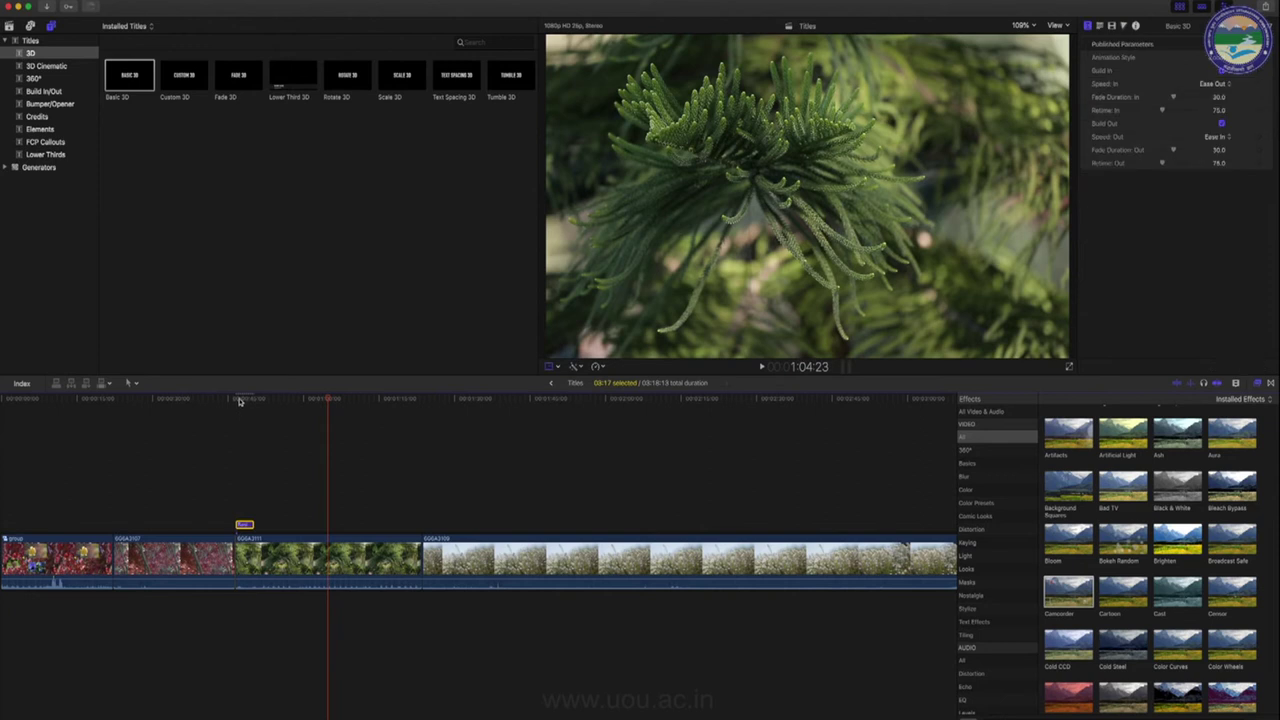
{"action": "left_click", "coordinate": [238, 400]}
{"action": "left_click_drag", "start_coordinate": [253, 524], "coordinate": [316, 524]}
{"action": "left_click", "coordinate": [260, 408]}
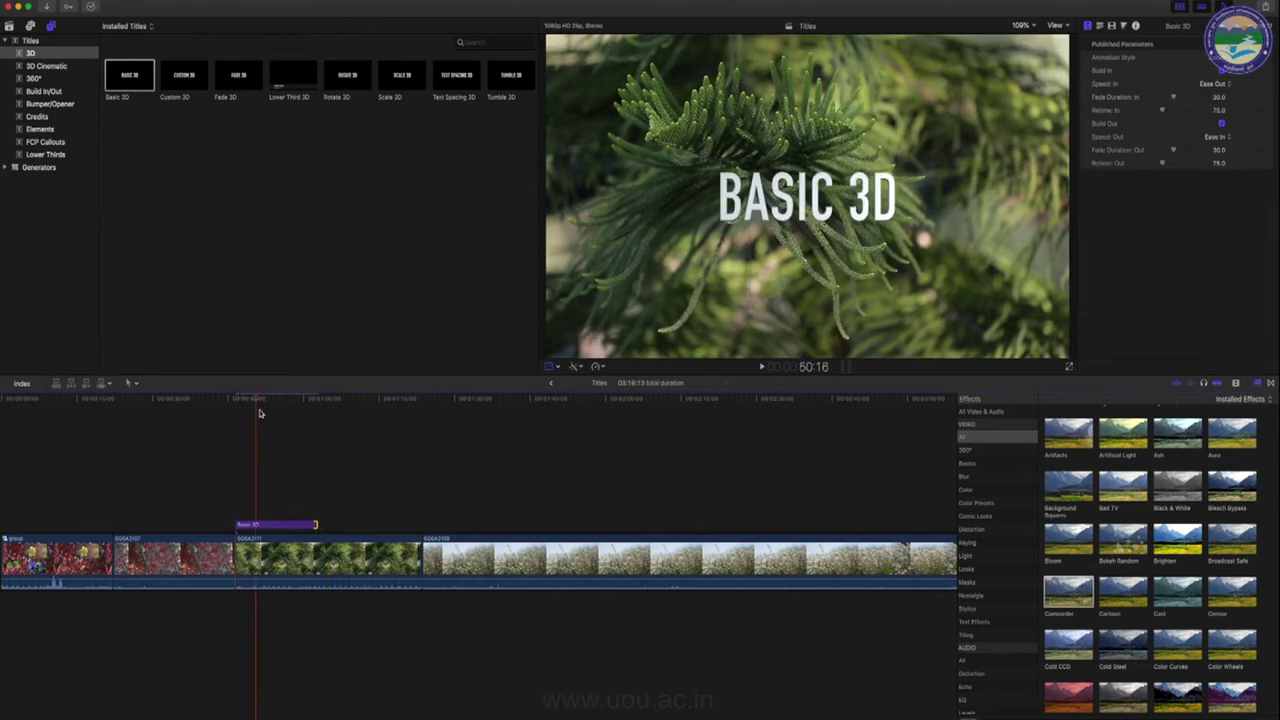
{"action": "left_click", "coordinate": [272, 526]}
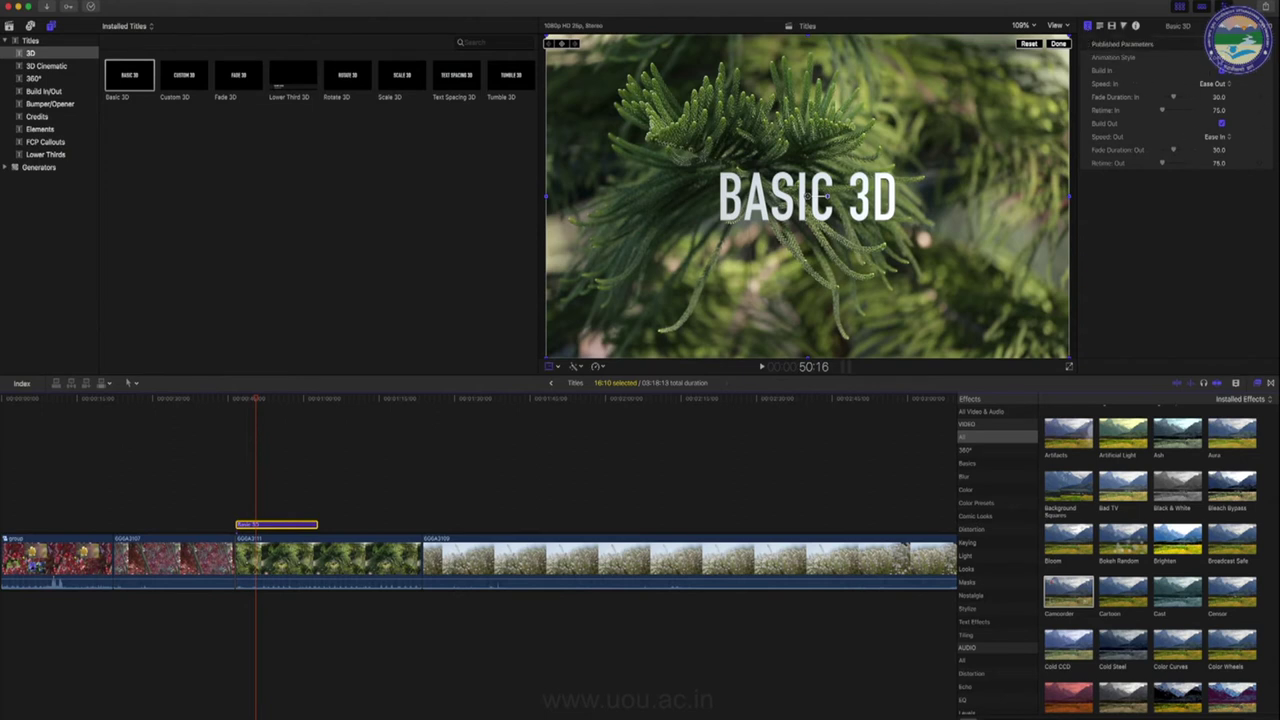
Set the title's animation style to Squeeze and preview it twice
{"action": "left_click", "coordinate": [1215, 58]}
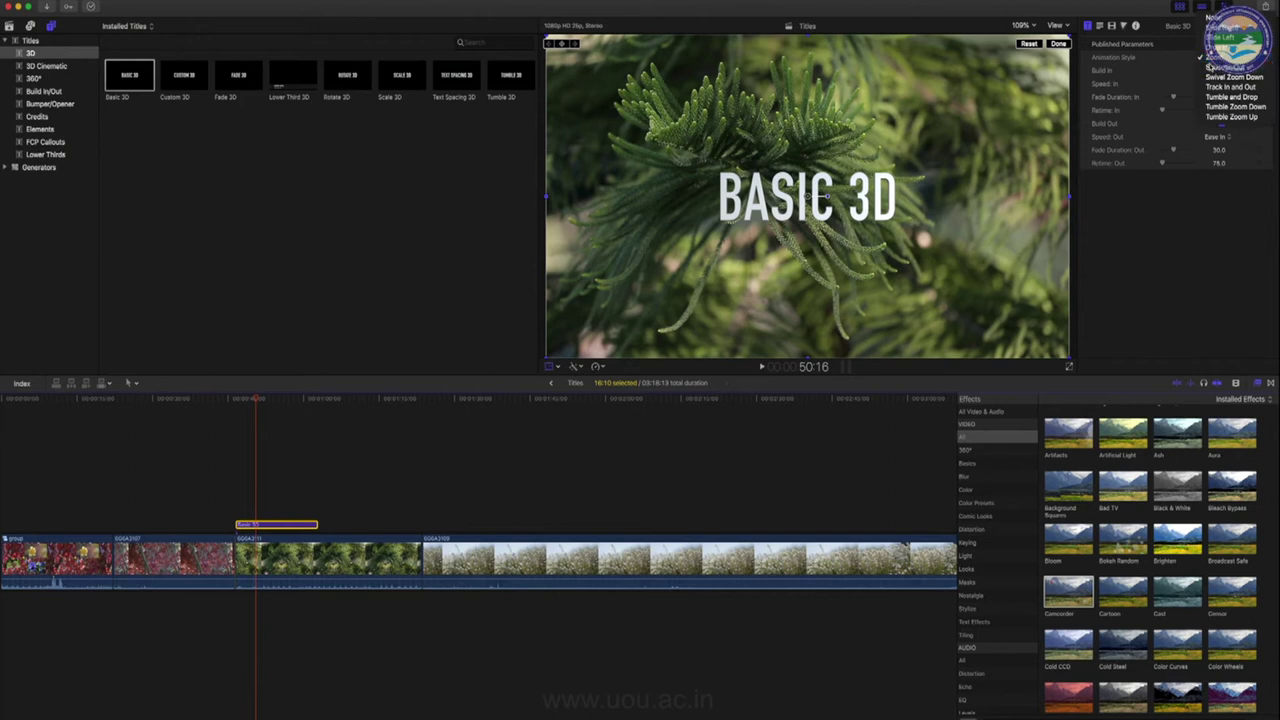
{"action": "left_click", "coordinate": [1220, 66]}
{"action": "left_click", "coordinate": [232, 400]}
{"action": "key", "text": "space"}
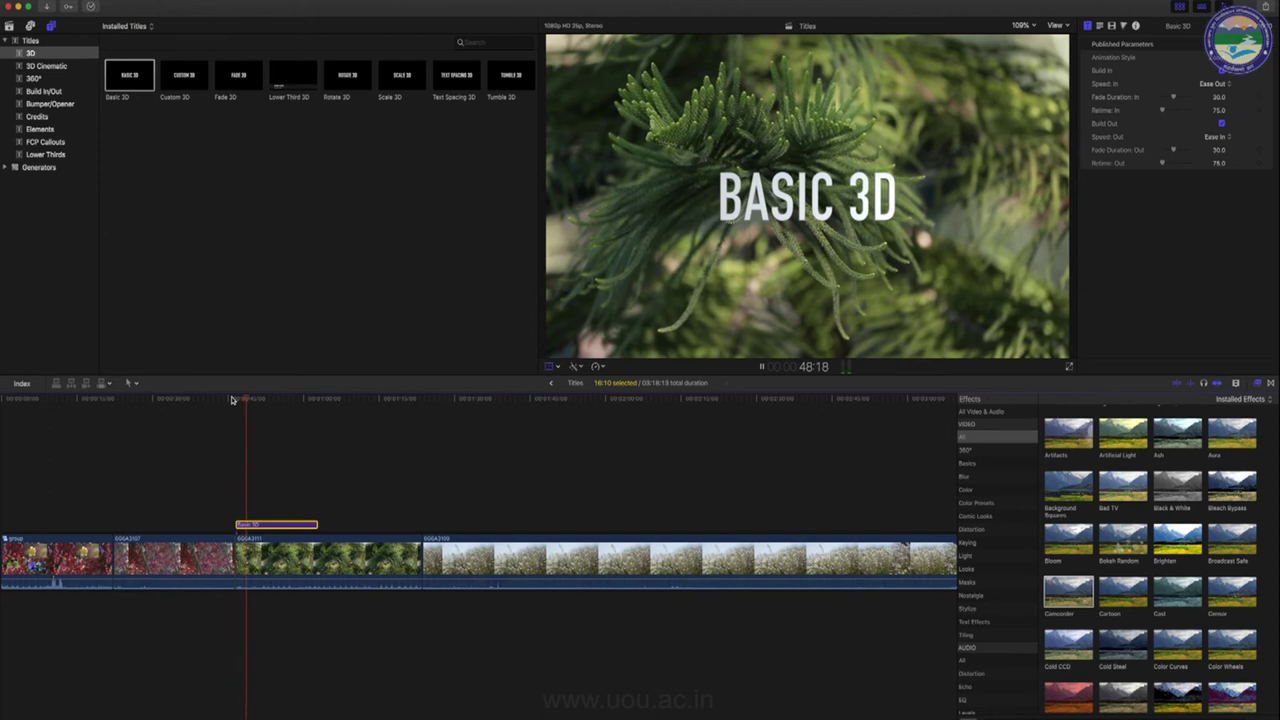
{"action": "key", "text": "space"}
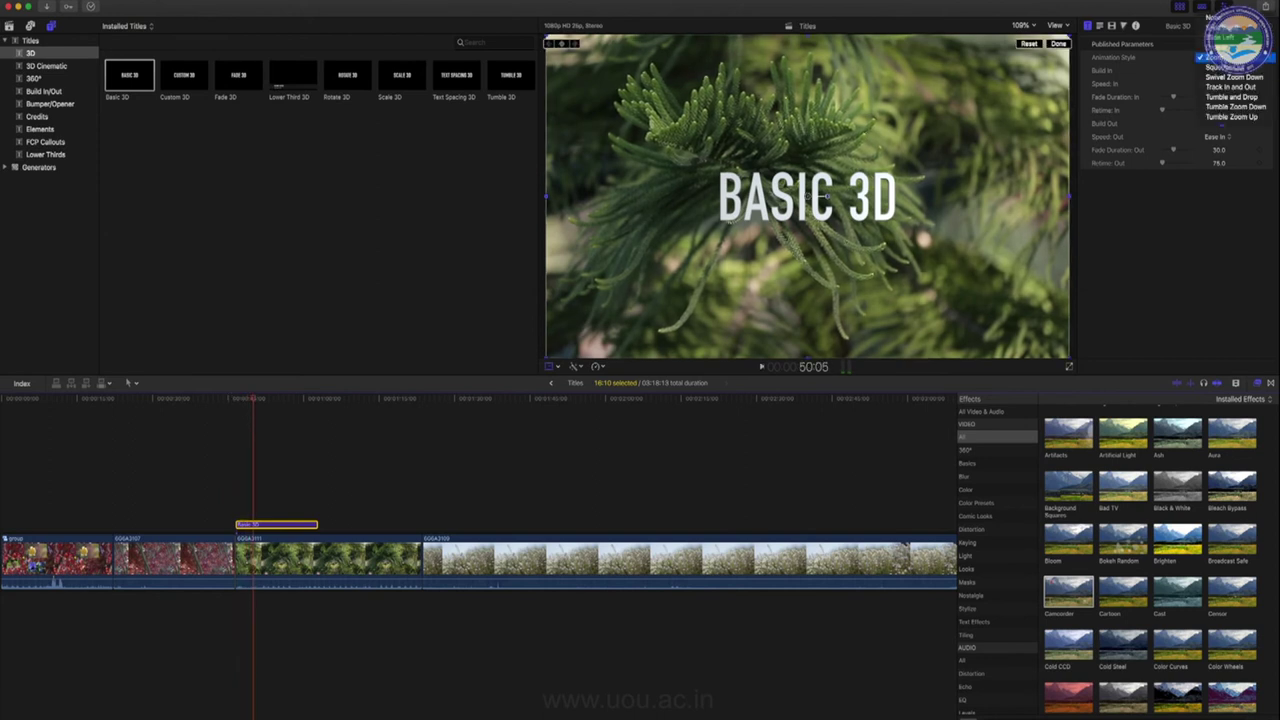
{"action": "left_click", "coordinate": [234, 400]}
{"action": "key", "text": "space"}
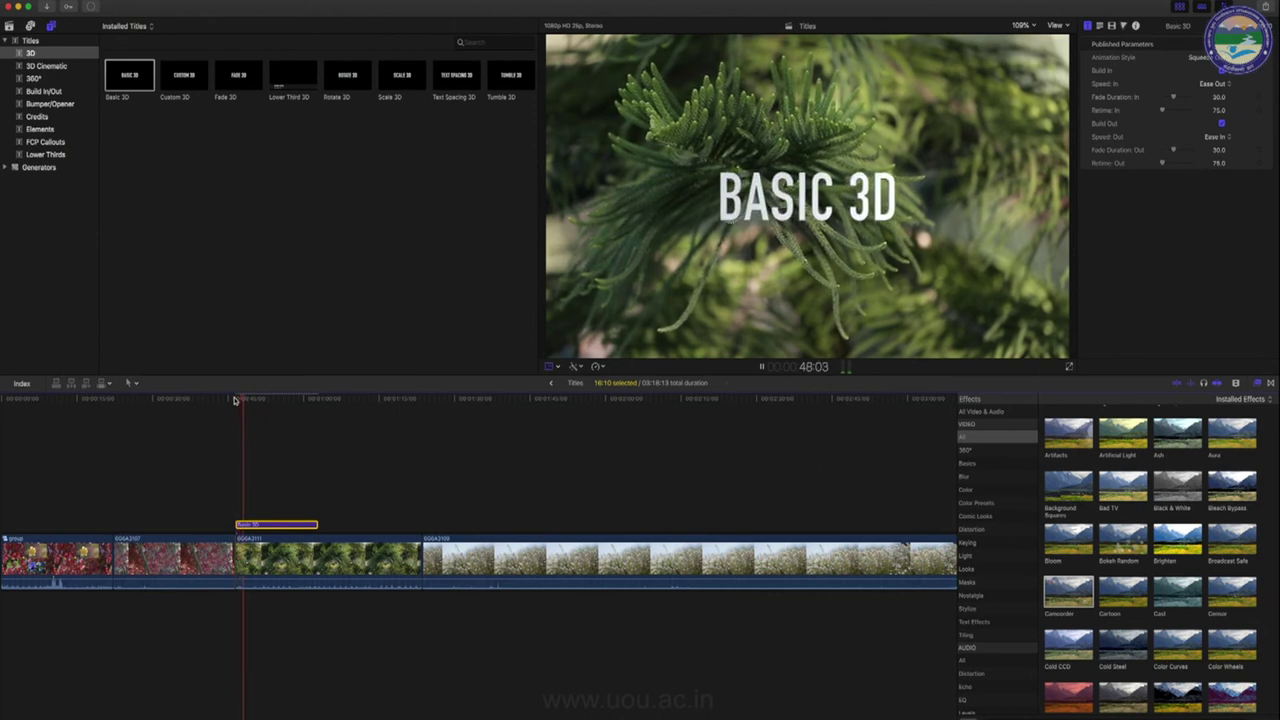
{"action": "key", "text": "space"}
Switch the animation style to Track In and Out and preview it
{"action": "left_click", "coordinate": [1225, 58]}
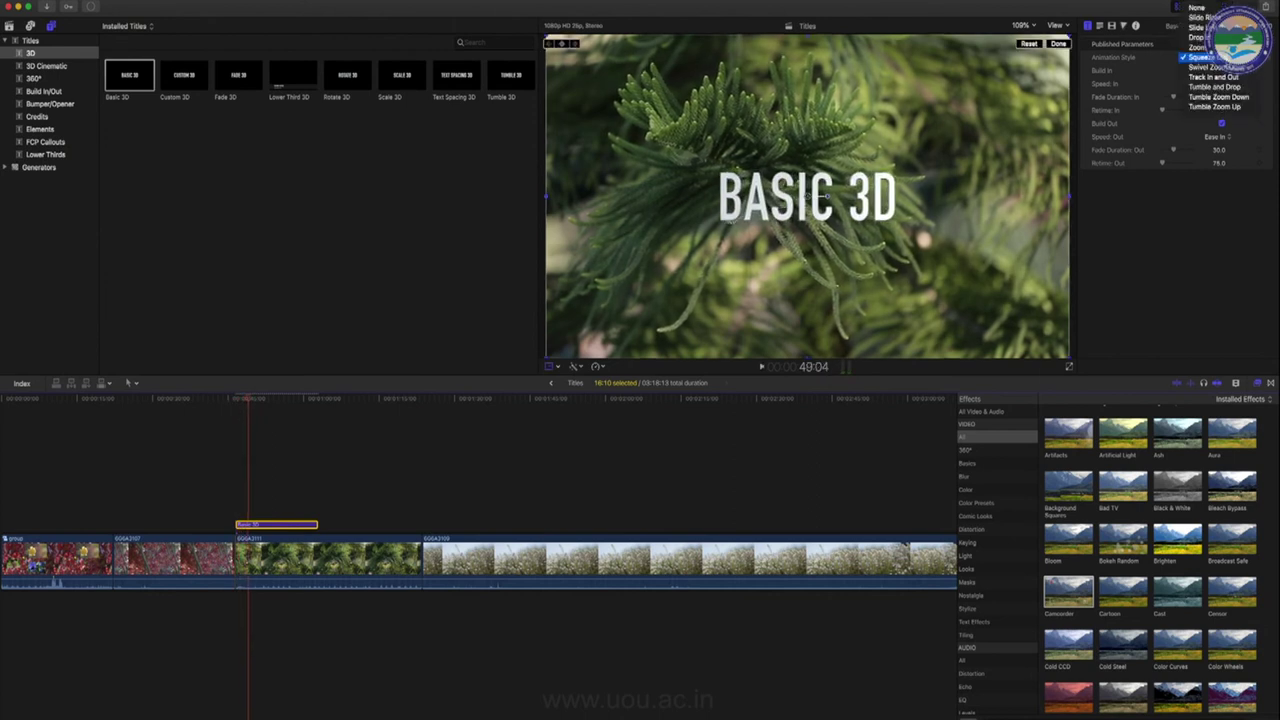
{"action": "left_click", "coordinate": [1227, 78]}
{"action": "left_click", "coordinate": [230, 400]}
{"action": "key", "text": "space"}
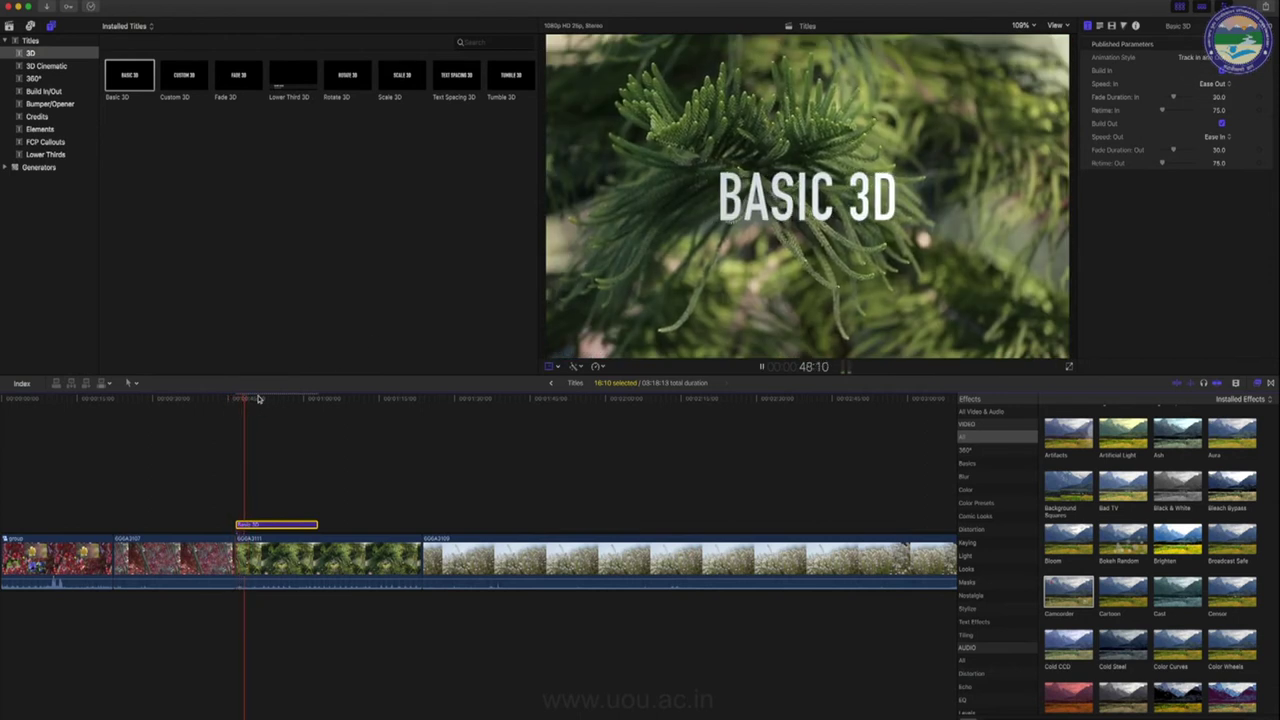
{"action": "key", "text": "space"}
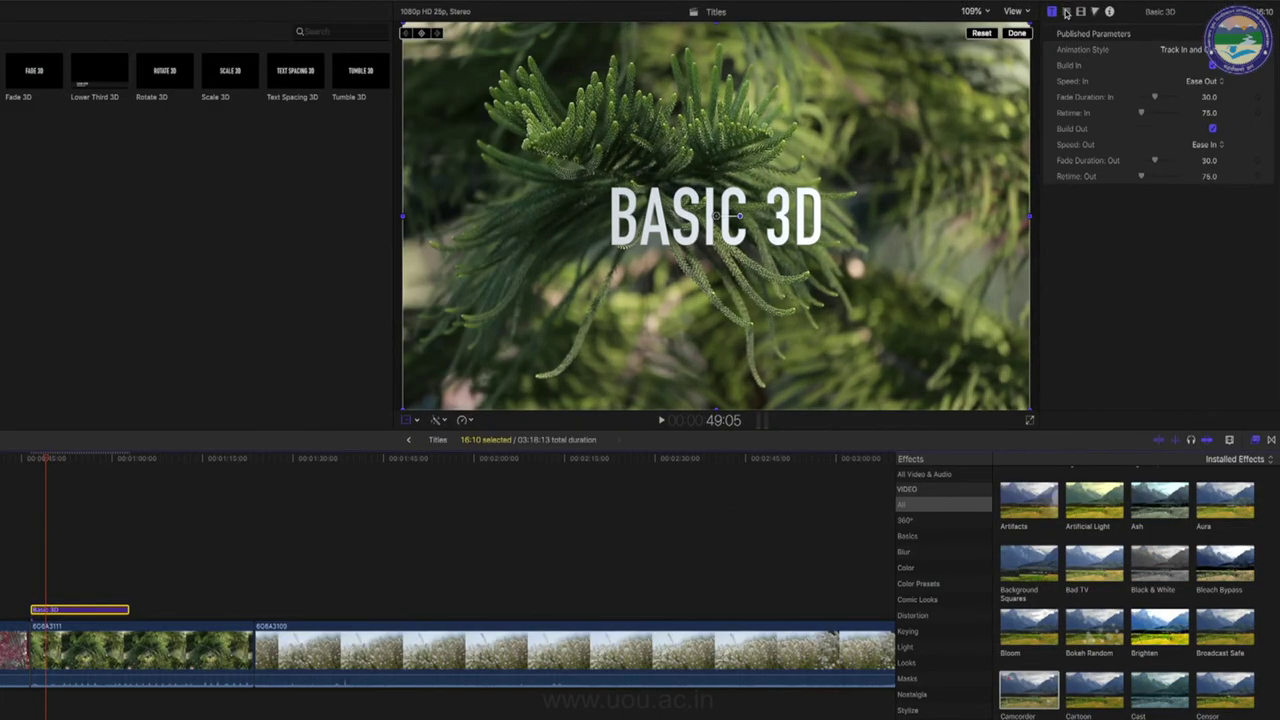
Replace the BASIC 3D title text with 'Leaves'
{"action": "left_click", "coordinate": [1066, 12]}
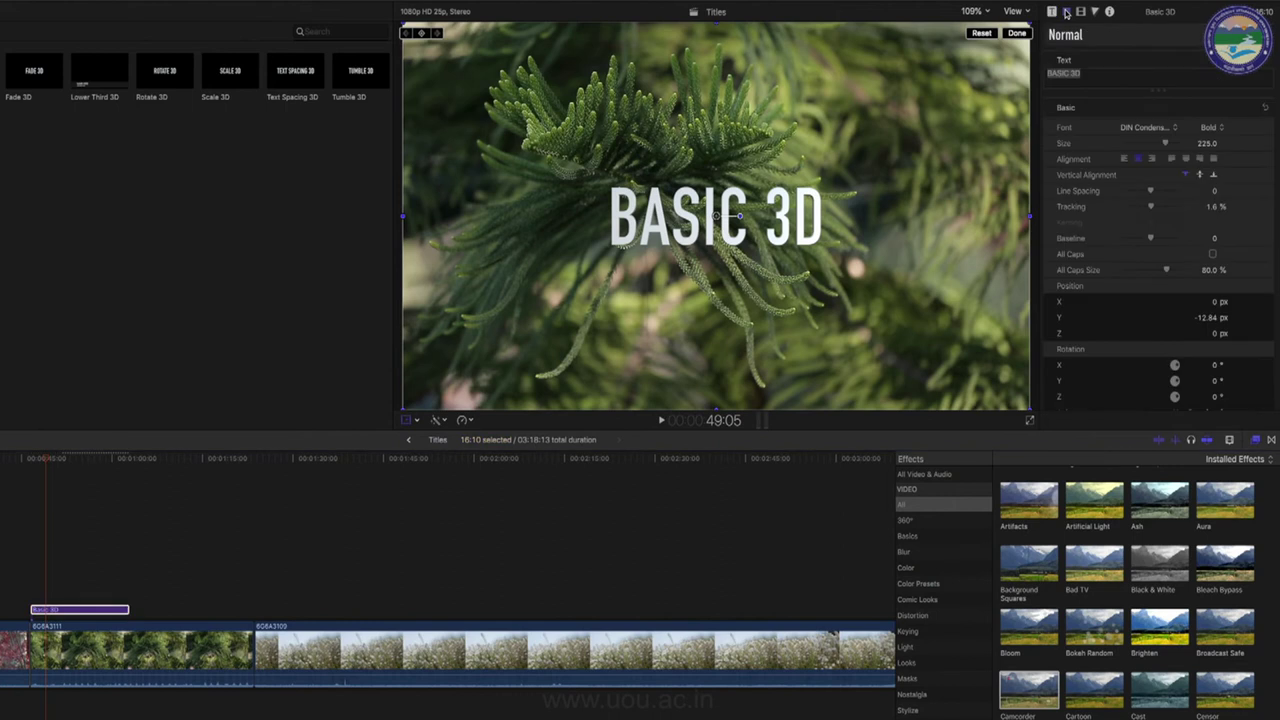
{"action": "triple_click", "coordinate": [1087, 76]}
{"action": "type", "text": "Leaves"}
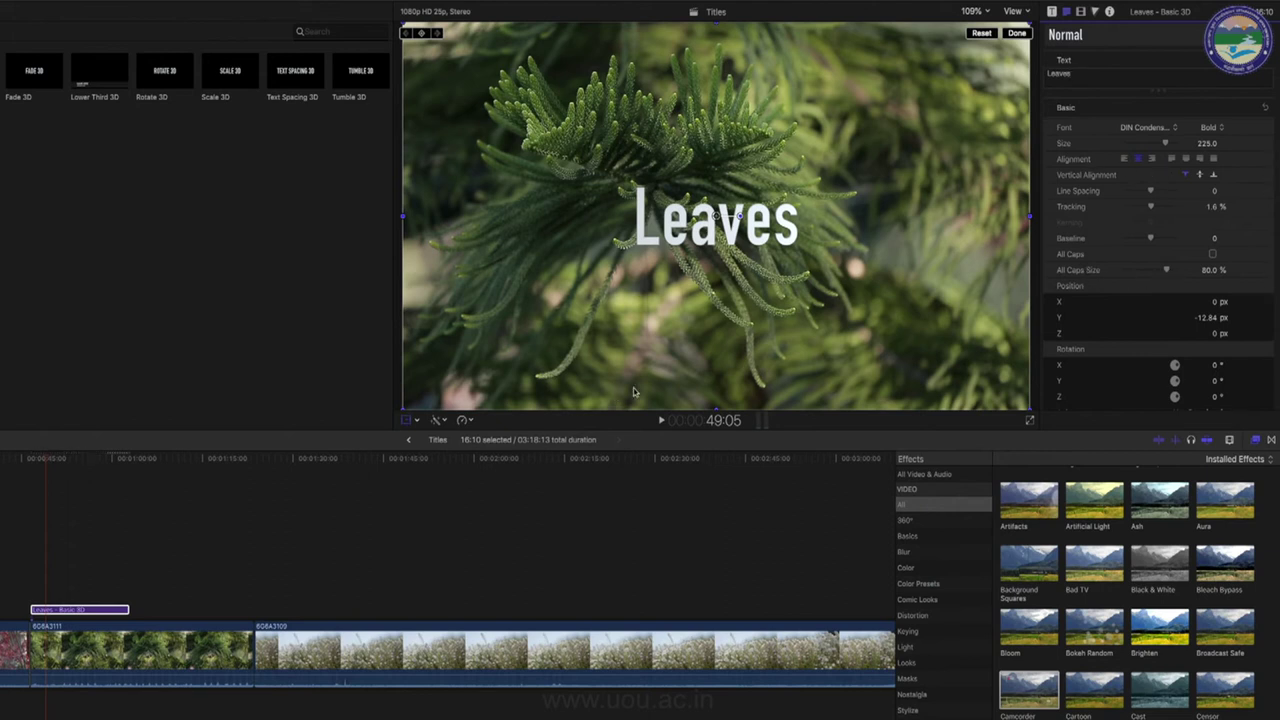
Resize the Leaves title and reposition it across the upper centre of the frame
{"action": "left_click_drag", "start_coordinate": [404, 410], "coordinate": [602, 336]}
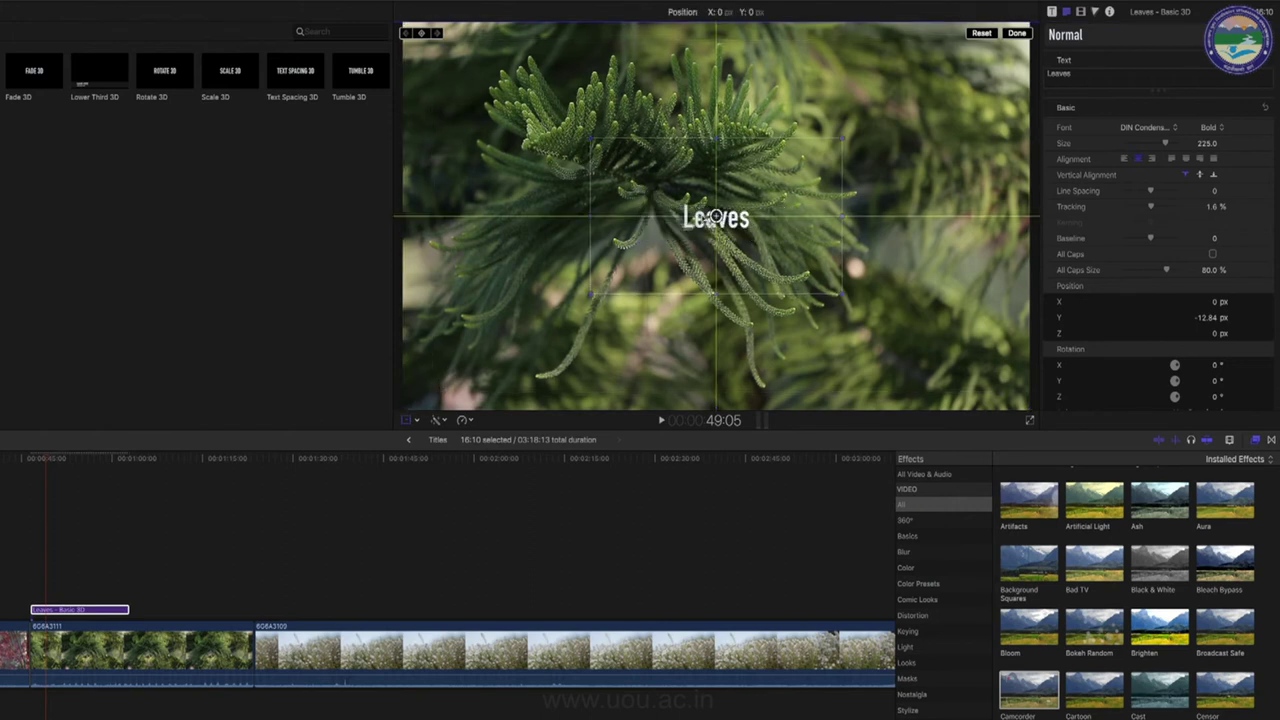
{"action": "left_click_drag", "start_coordinate": [718, 235], "coordinate": [530, 130]}
{"action": "left_click_drag", "start_coordinate": [650, 187], "coordinate": [860, 318]}
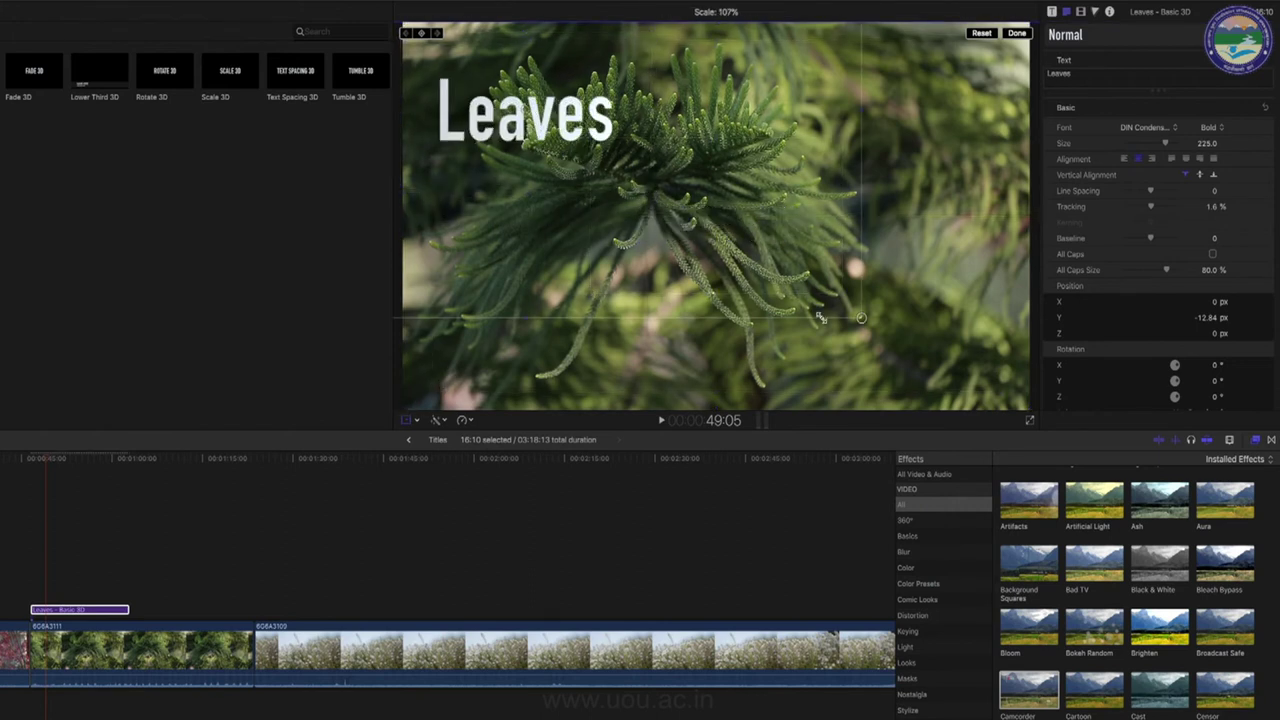
{"action": "mouse_move", "coordinate": [549, 109]}
{"action": "left_mouse_down"}
{"action": "mouse_move", "coordinate": [764, 211]}
{"action": "mouse_move", "coordinate": [760, 222]}
{"action": "mouse_move", "coordinate": [764, 212]}
{"action": "mouse_move", "coordinate": [677, 183]}
{"action": "mouse_move", "coordinate": [659, 149]}
{"action": "left_mouse_up"}
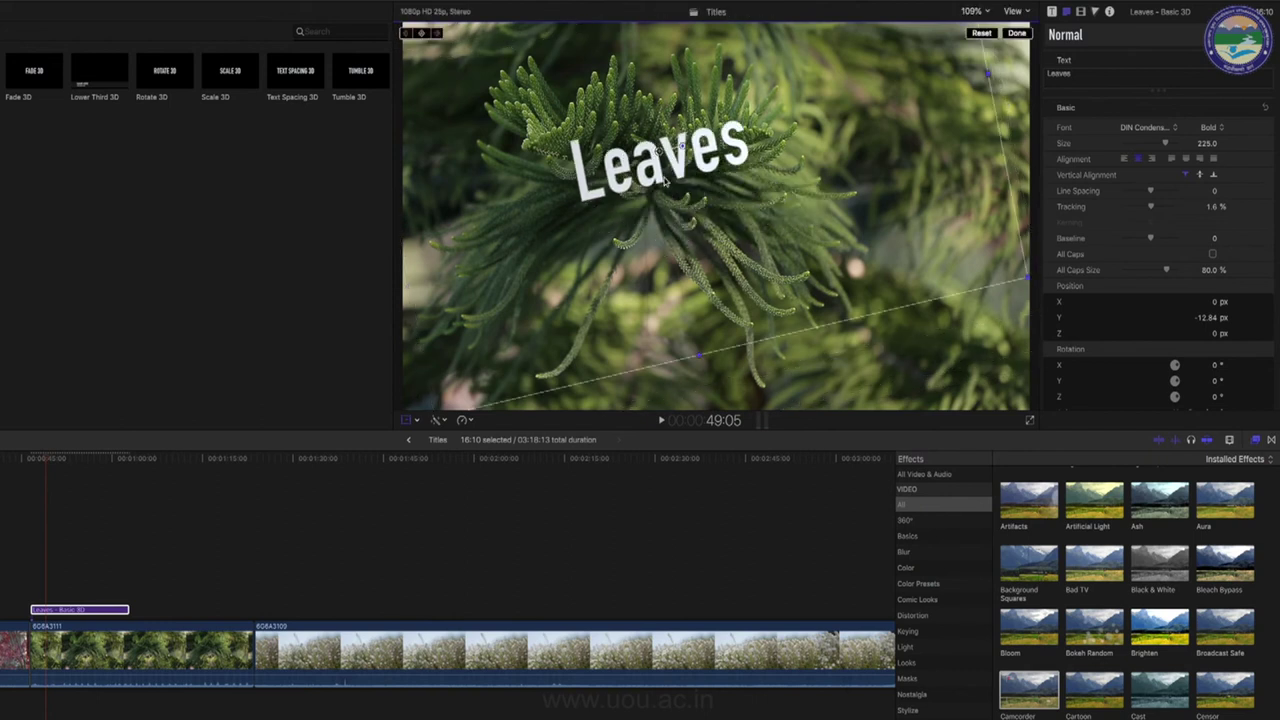
{"action": "scroll", "coordinate": [1122, 120], "scroll_direction": "down", "scroll_amount": 5}
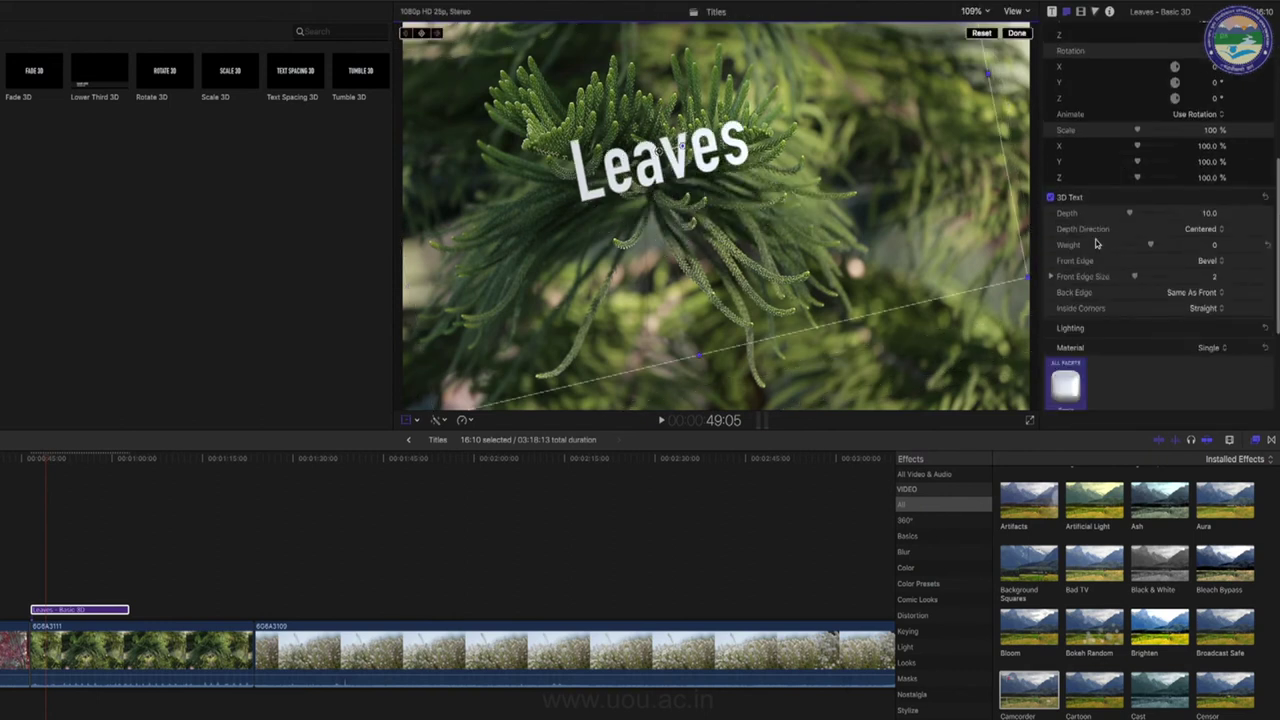
{"action": "scroll", "coordinate": [1163, 238], "scroll_direction": "up", "scroll_amount": 5}
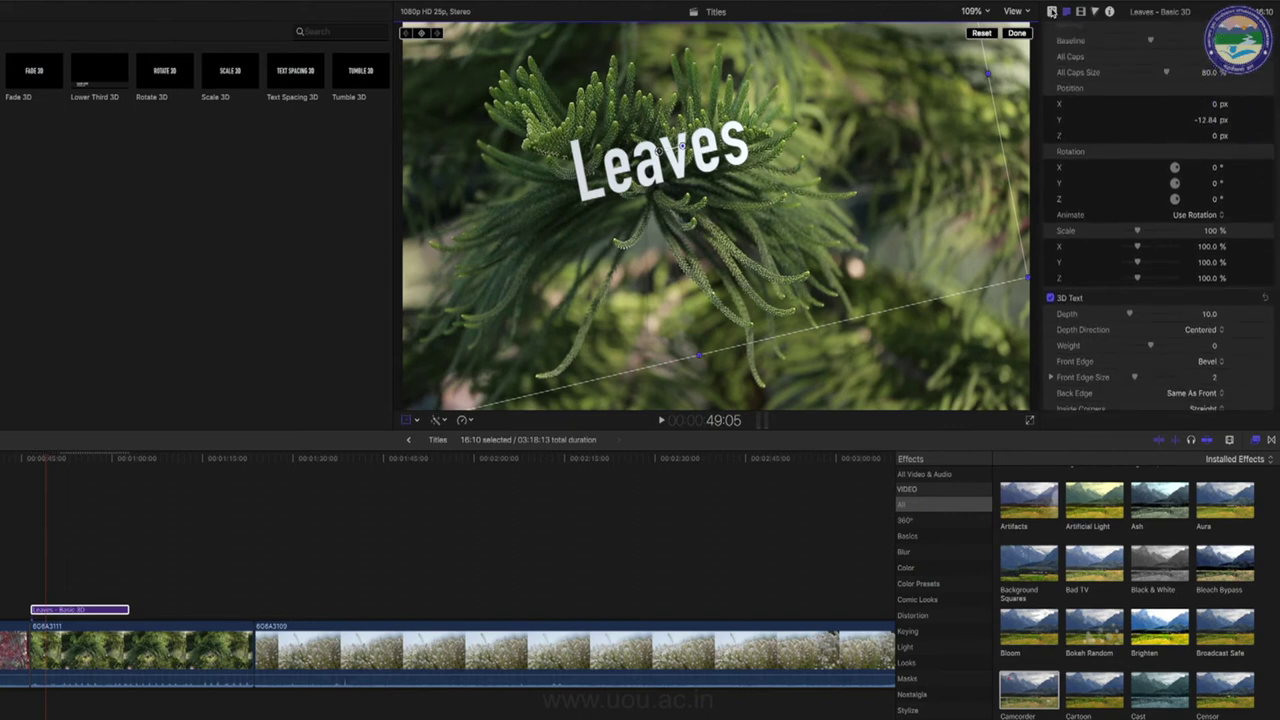
{"action": "left_click", "coordinate": [1051, 11]}
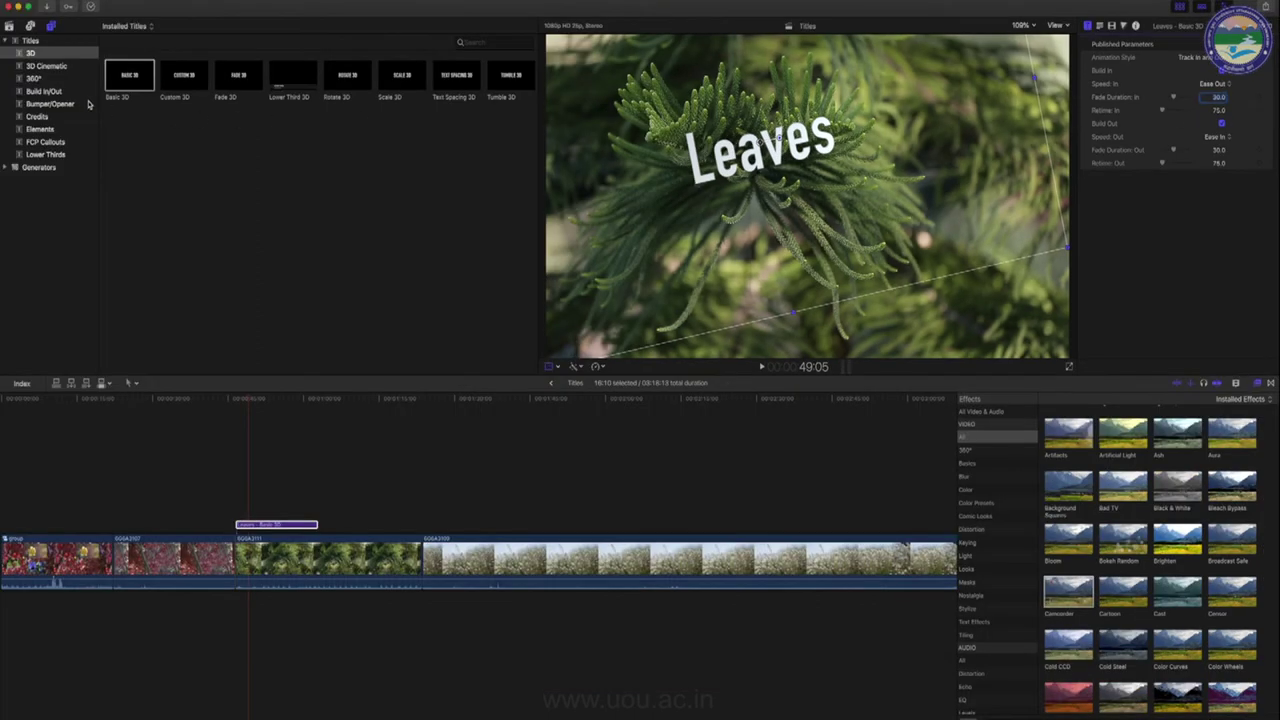
Connect the Bumper/Opener Activate title above the pine clip, right after the Leaves title
{"action": "left_click", "coordinate": [55, 105]}
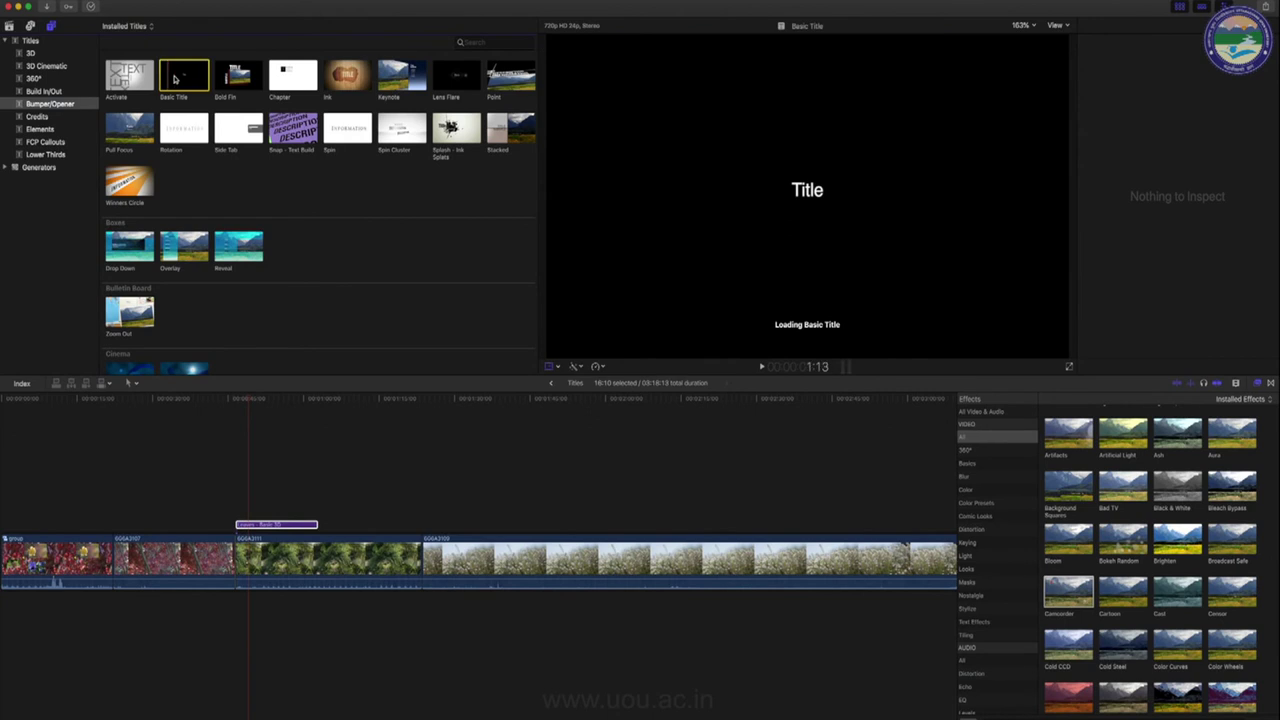
{"action": "left_click", "coordinate": [121, 79]}
{"action": "left_click_drag", "start_coordinate": [121, 79], "coordinate": [352, 524]}
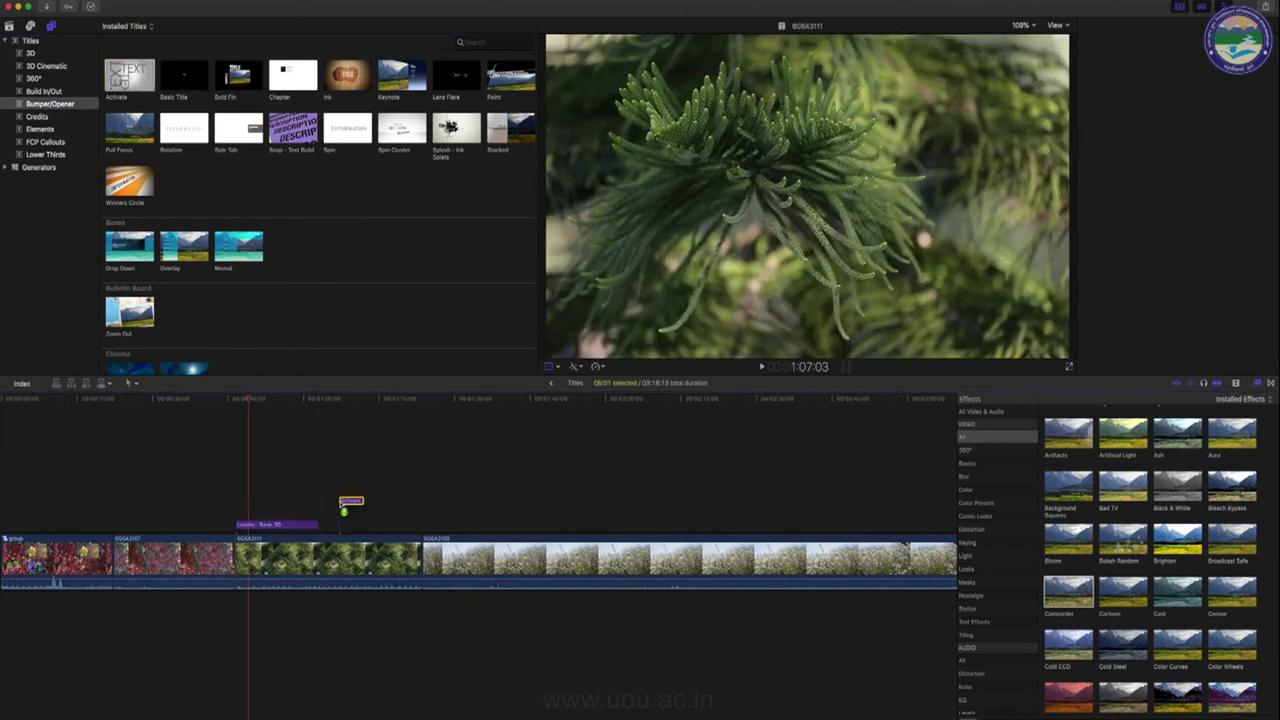
{"action": "left_click", "coordinate": [346, 399]}
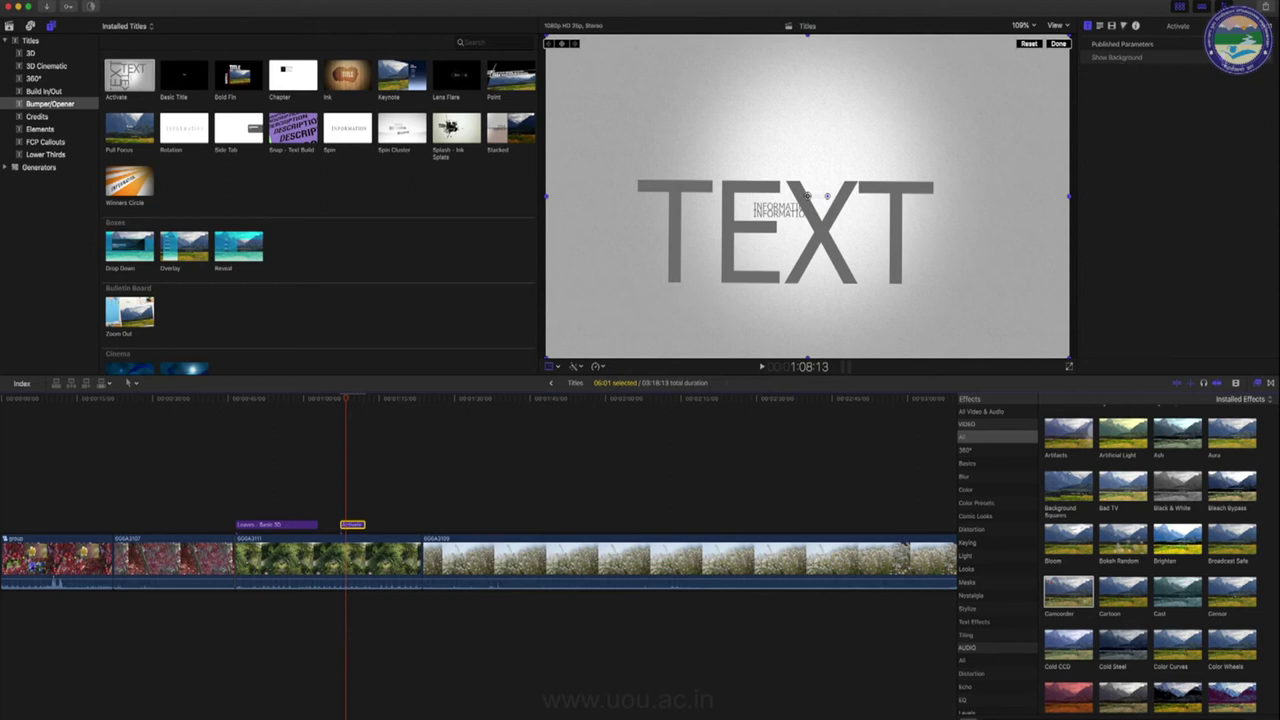
{"action": "left_click", "coordinate": [1116, 57]}
Connect the Keynote title above the white-flower clip and park the playhead at its start
{"action": "left_click_drag", "start_coordinate": [405, 78], "coordinate": [459, 512]}
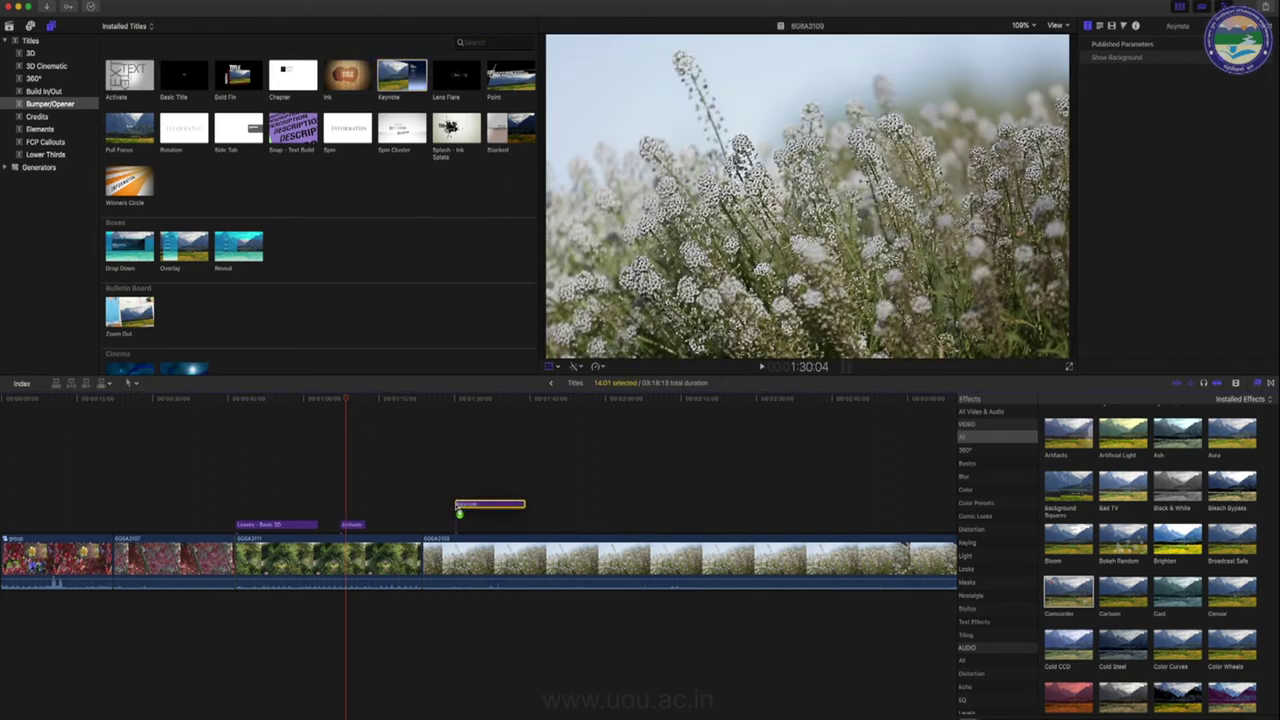
{"action": "left_click", "coordinate": [473, 399]}
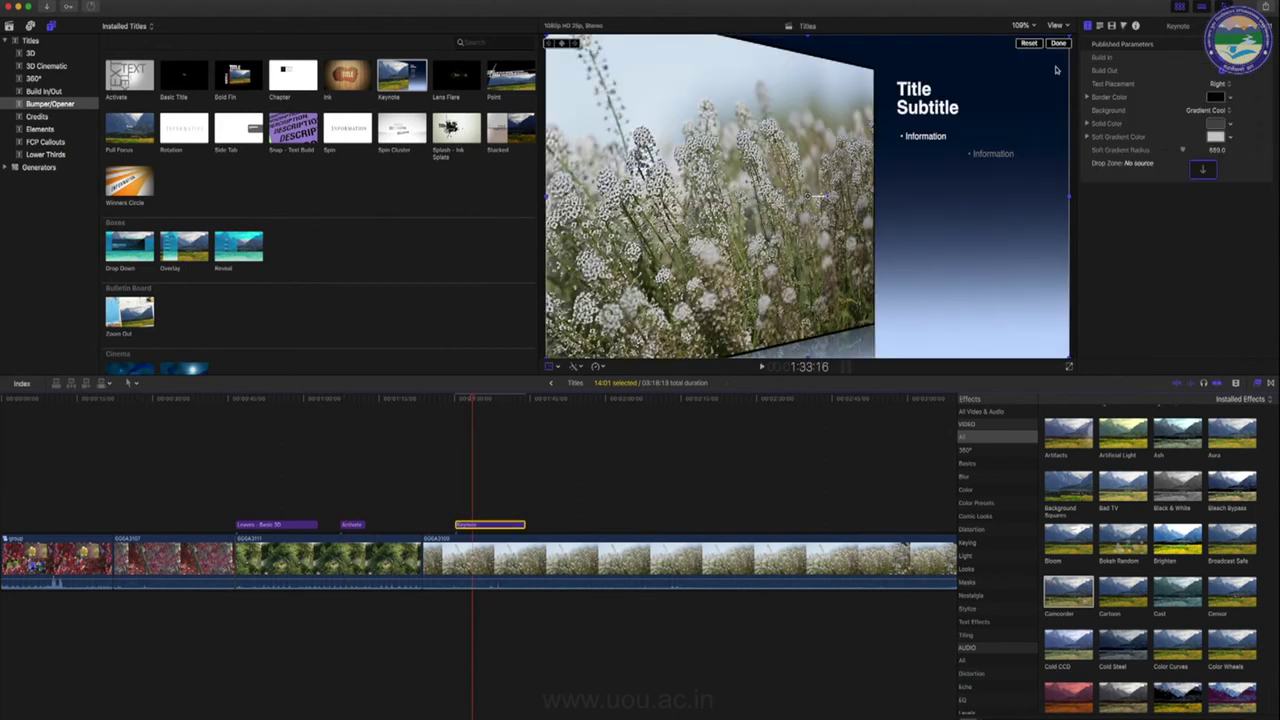
{"action": "left_click", "coordinate": [459, 398]}
Play the Keynote title's slide animation, then stop playback
{"action": "key", "text": "space"}
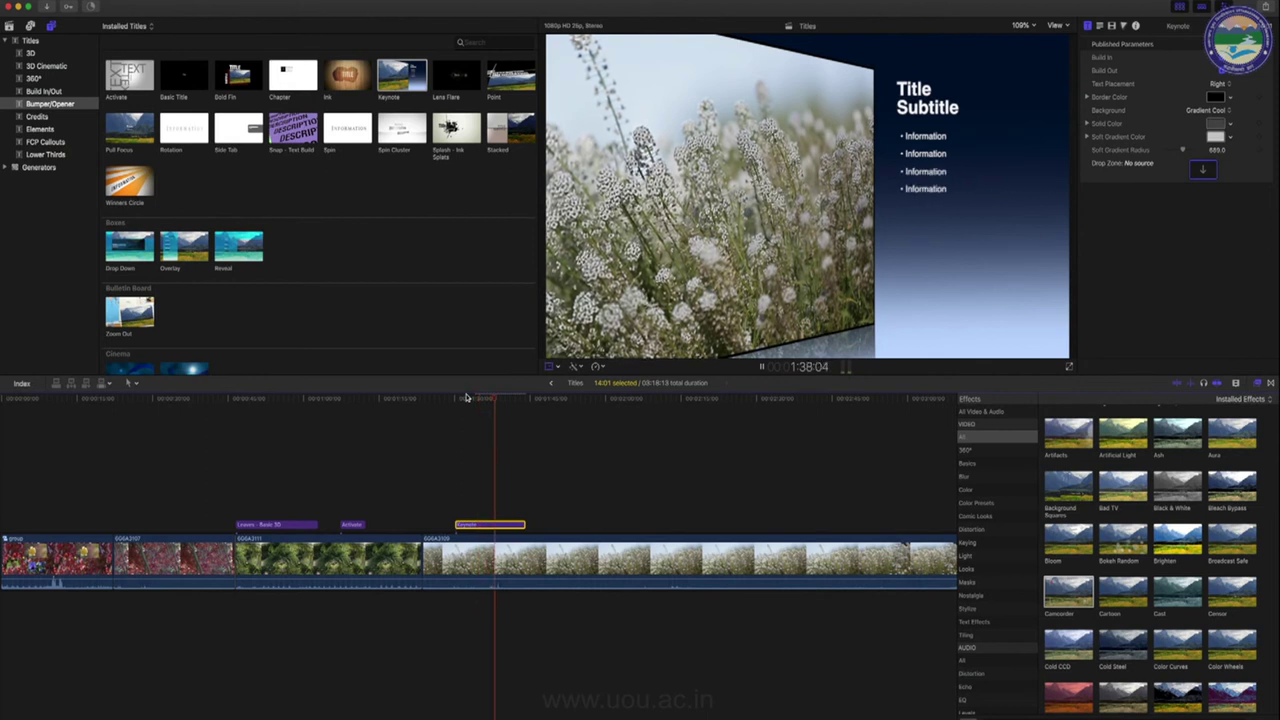
{"action": "key", "text": "space"}
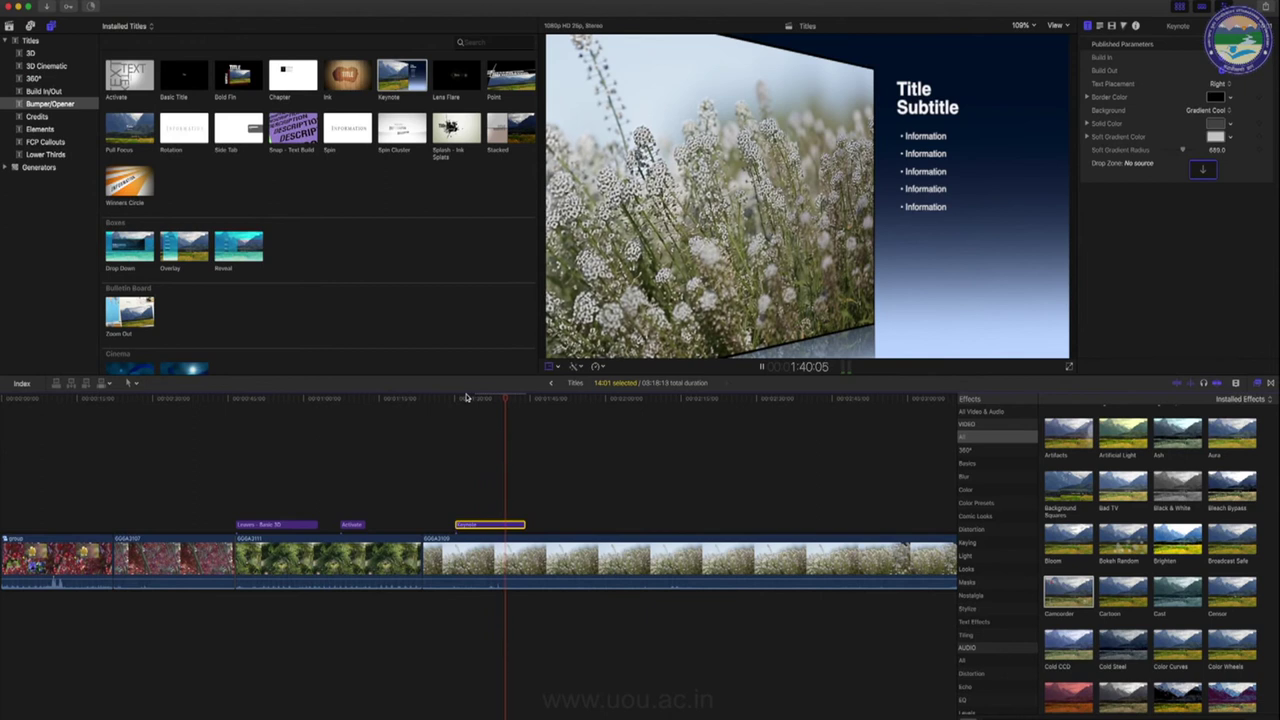
{"action": "key", "text": "shift+t"}
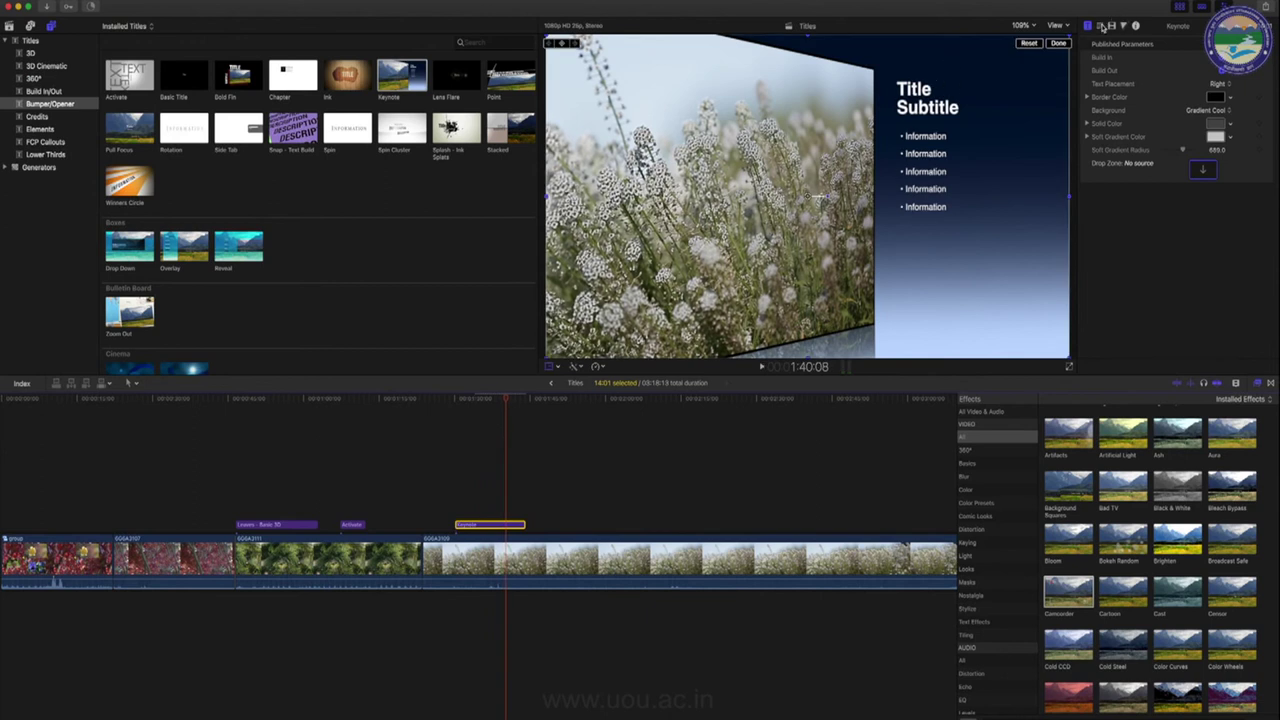
Change the Keynote title's 'Subtitle' line to read 'Lecture 12'
{"action": "left_click", "coordinate": [1102, 26]}
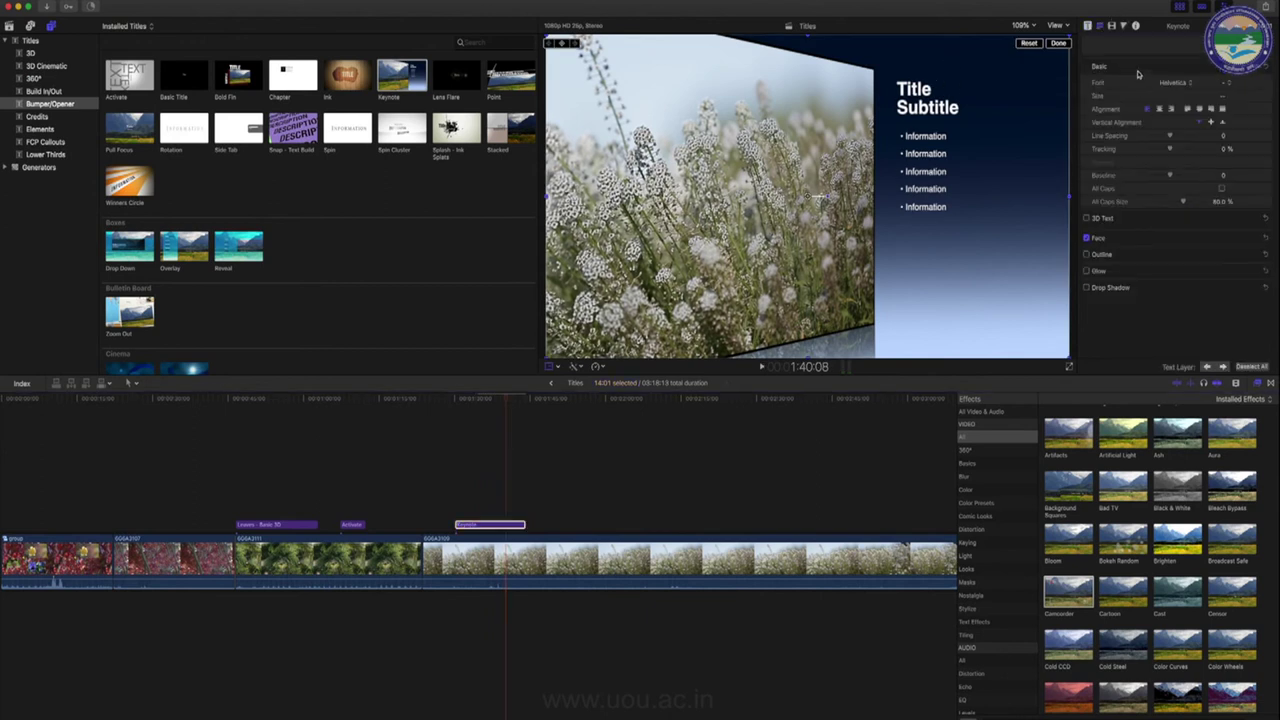
{"action": "double_click", "coordinate": [913, 88]}
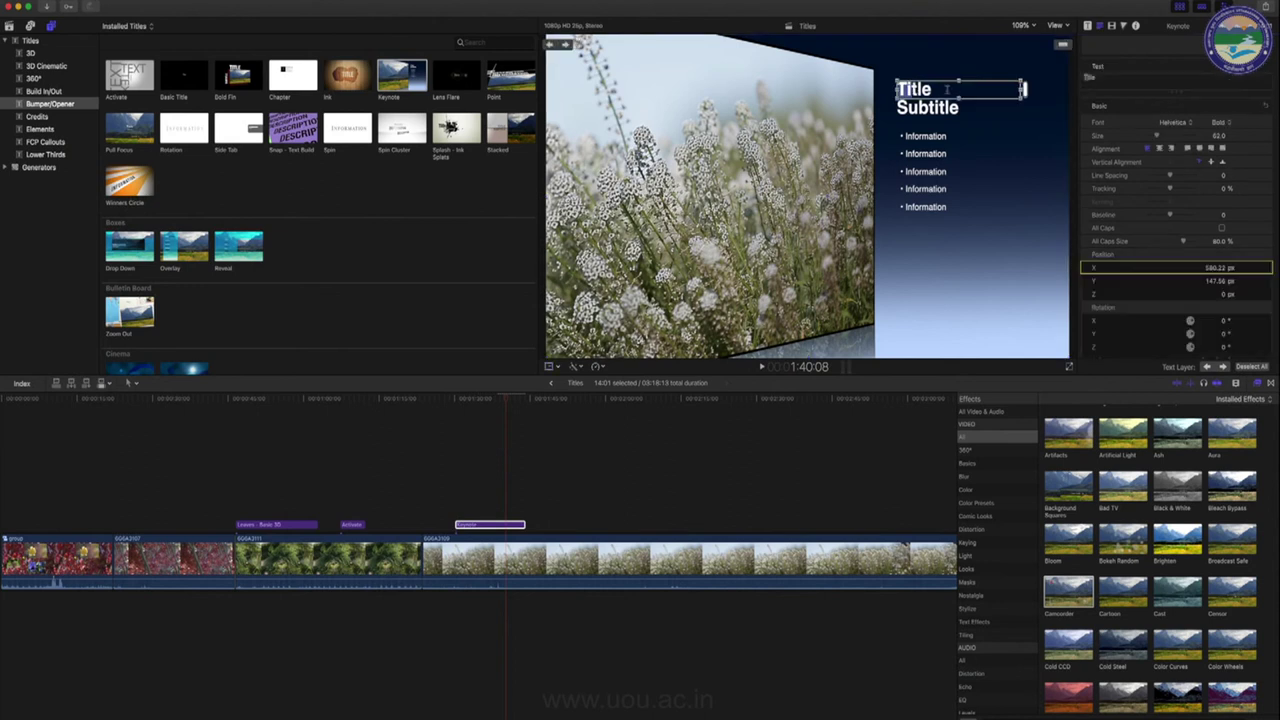
{"action": "left_click", "coordinate": [899, 108]}
{"action": "left_click", "coordinate": [973, 108]}
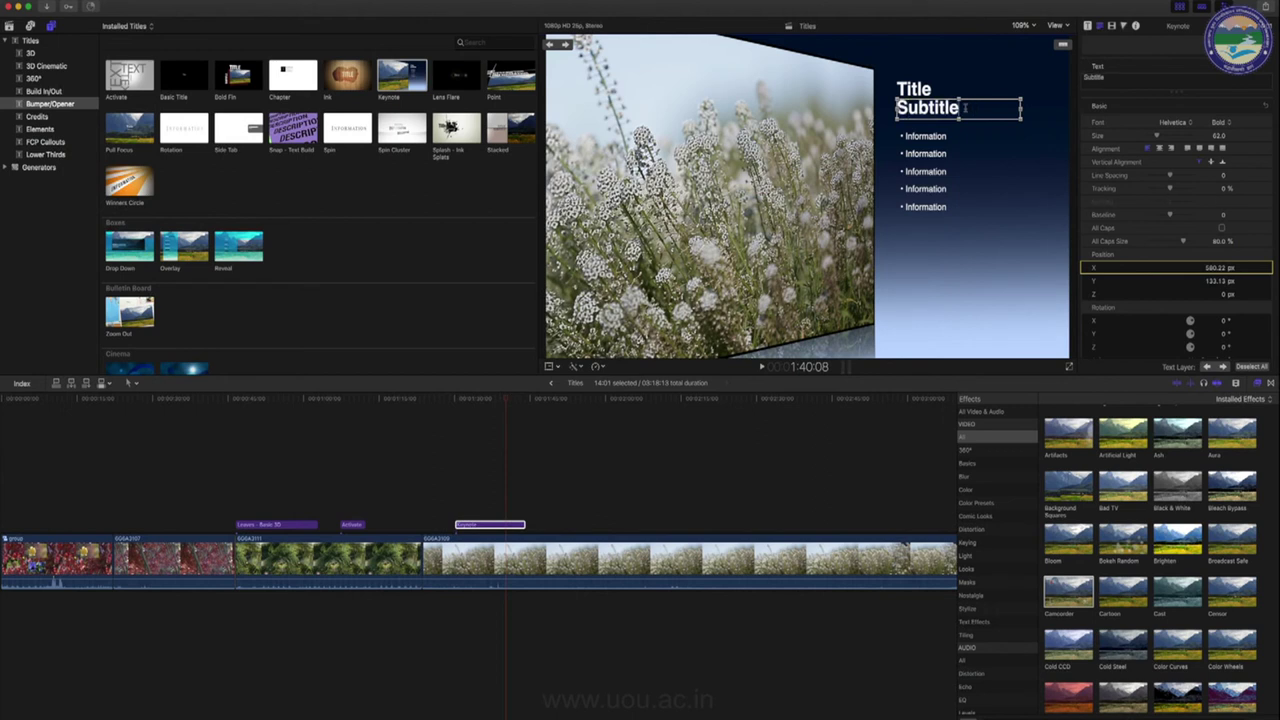
{"action": "type", "text": "Apo"}
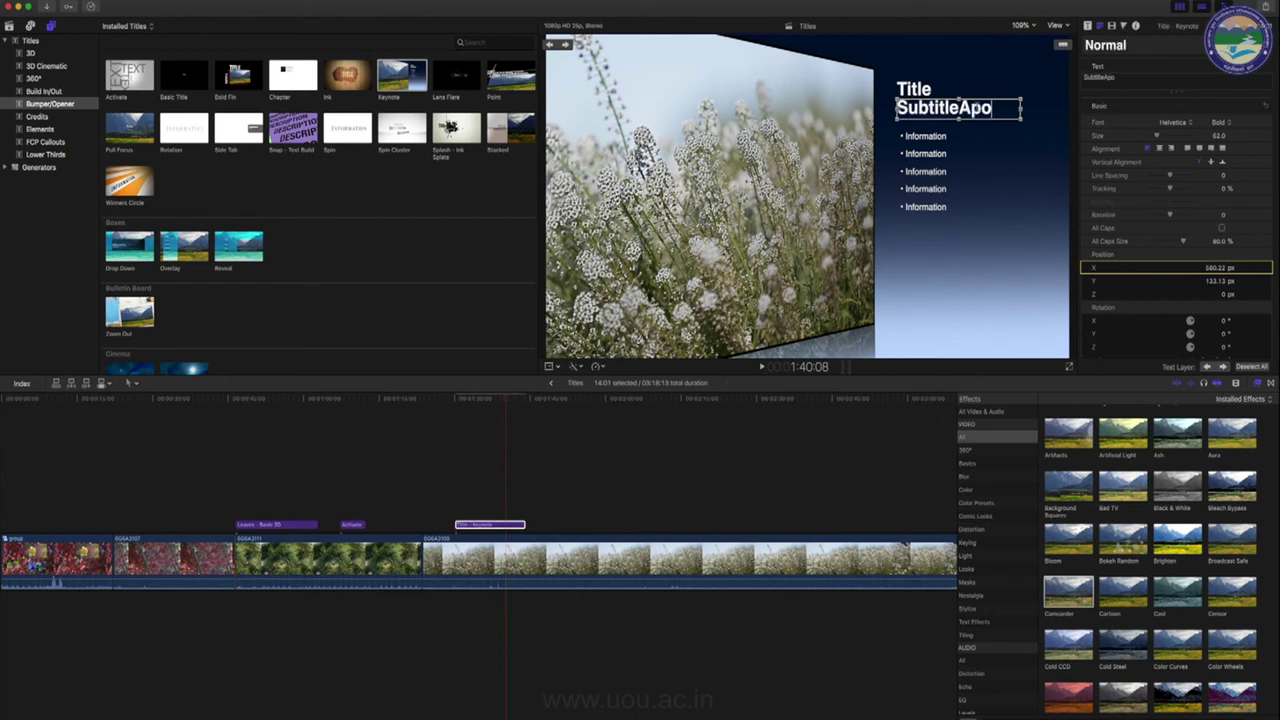
{"action": "key", "text": "super+a"}
{"action": "key", "text": "BackSpace"}
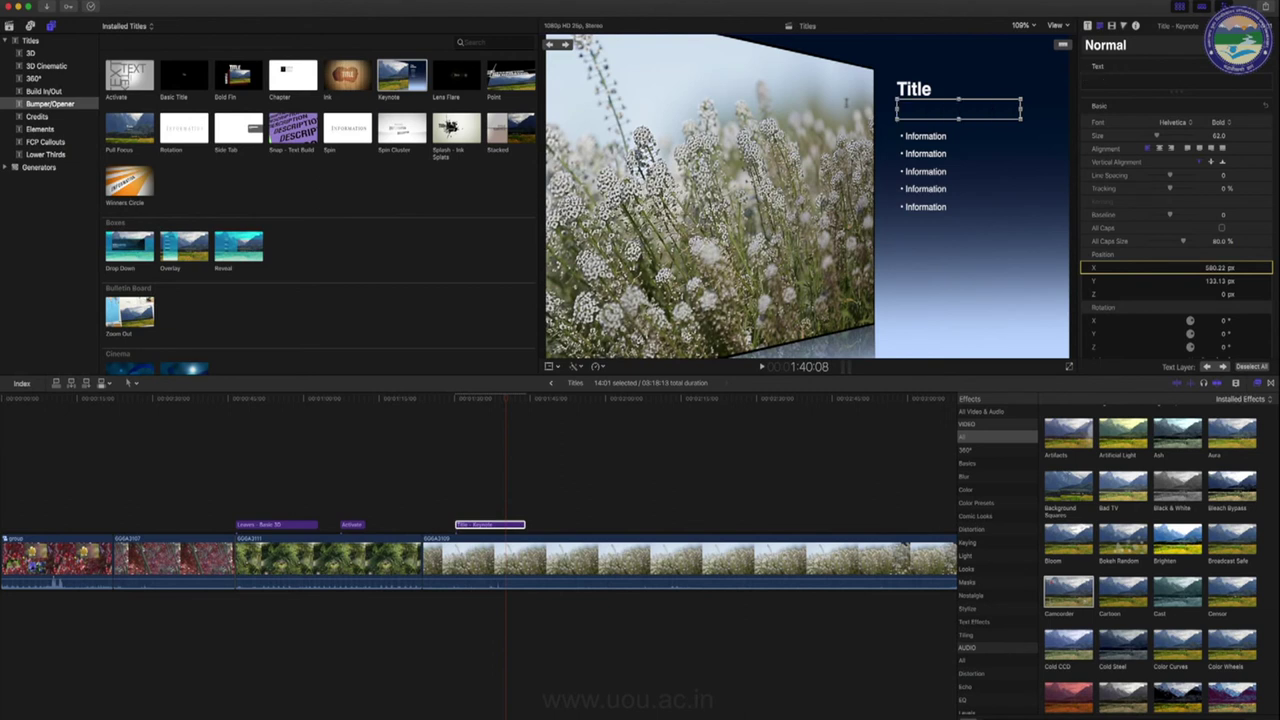
{"action": "type", "text": "Lecture 12"}
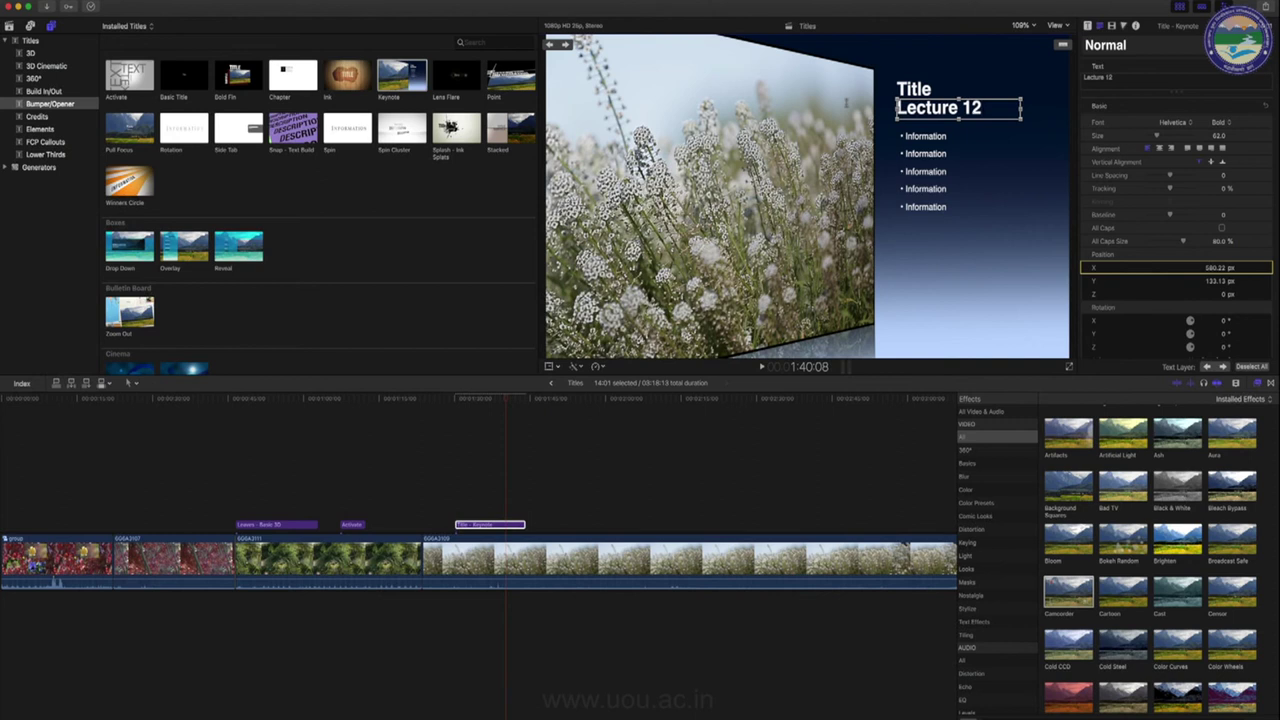
Add a Bulletin Board Zoom Out title after the Keynote title, preview it, then list Credits titles
{"action": "mouse_move", "coordinate": [401, 75]}
{"action": "left_mouse_down"}
{"action": "mouse_move", "coordinate": [620, 497]}
{"action": "mouse_move", "coordinate": [610, 514]}
{"action": "left_mouse_up"}
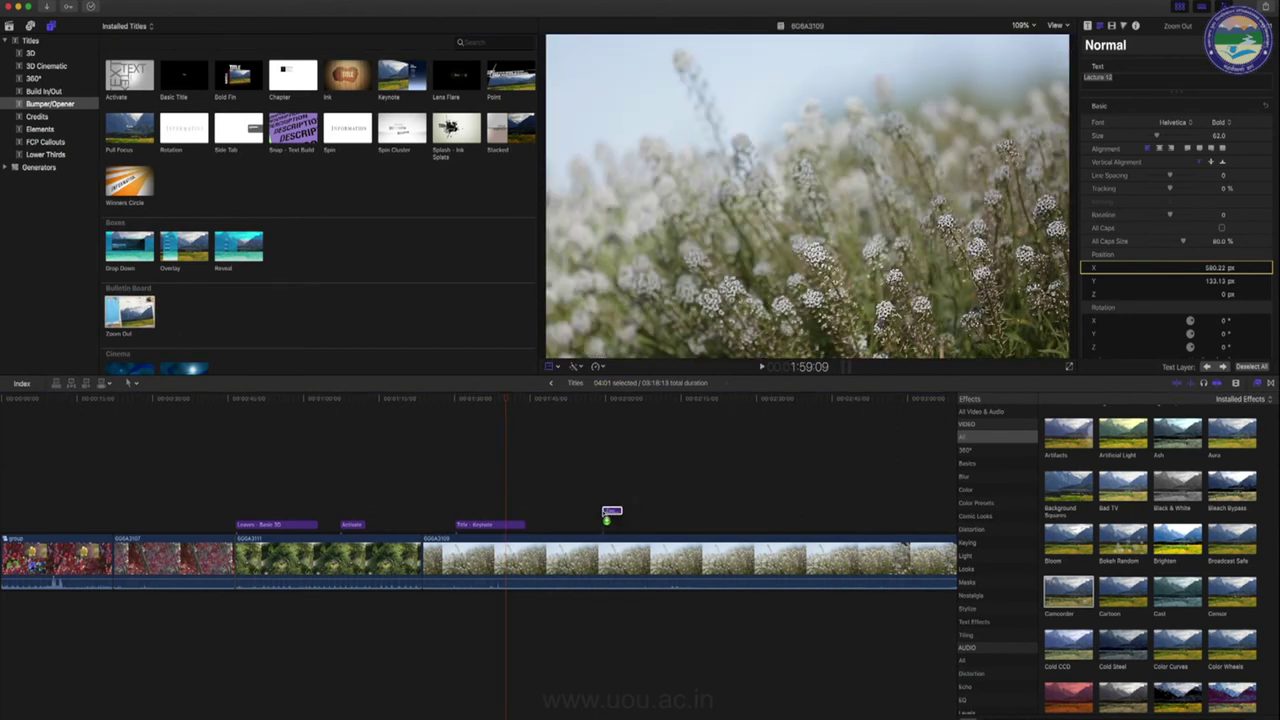
{"action": "left_click", "coordinate": [605, 398]}
{"action": "key", "text": "space"}
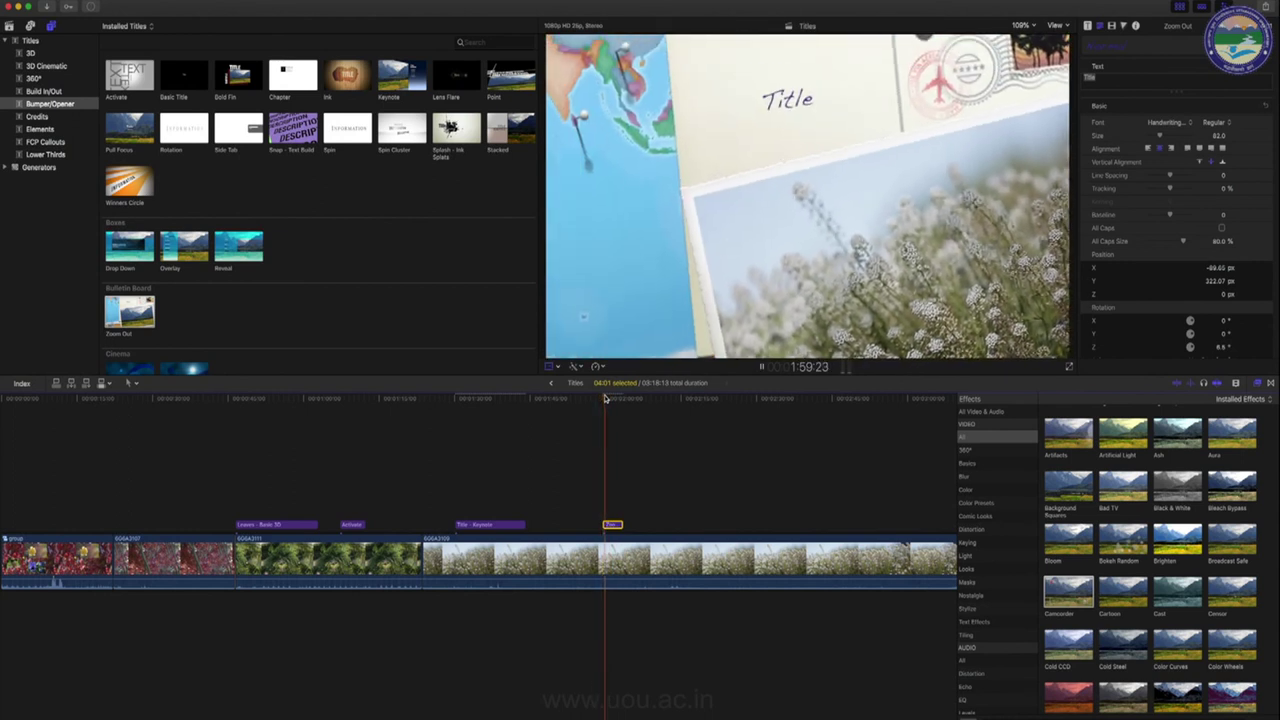
{"action": "left_click", "coordinate": [792, 92]}
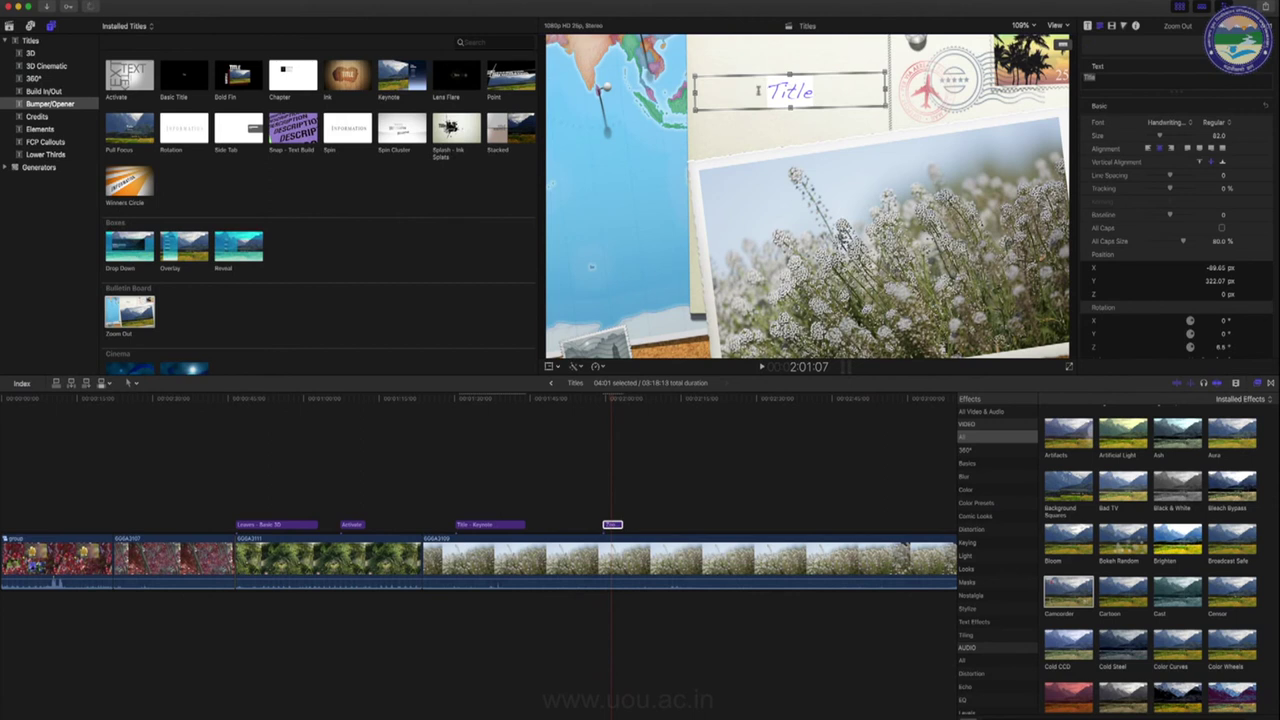
{"action": "left_click", "coordinate": [37, 117]}
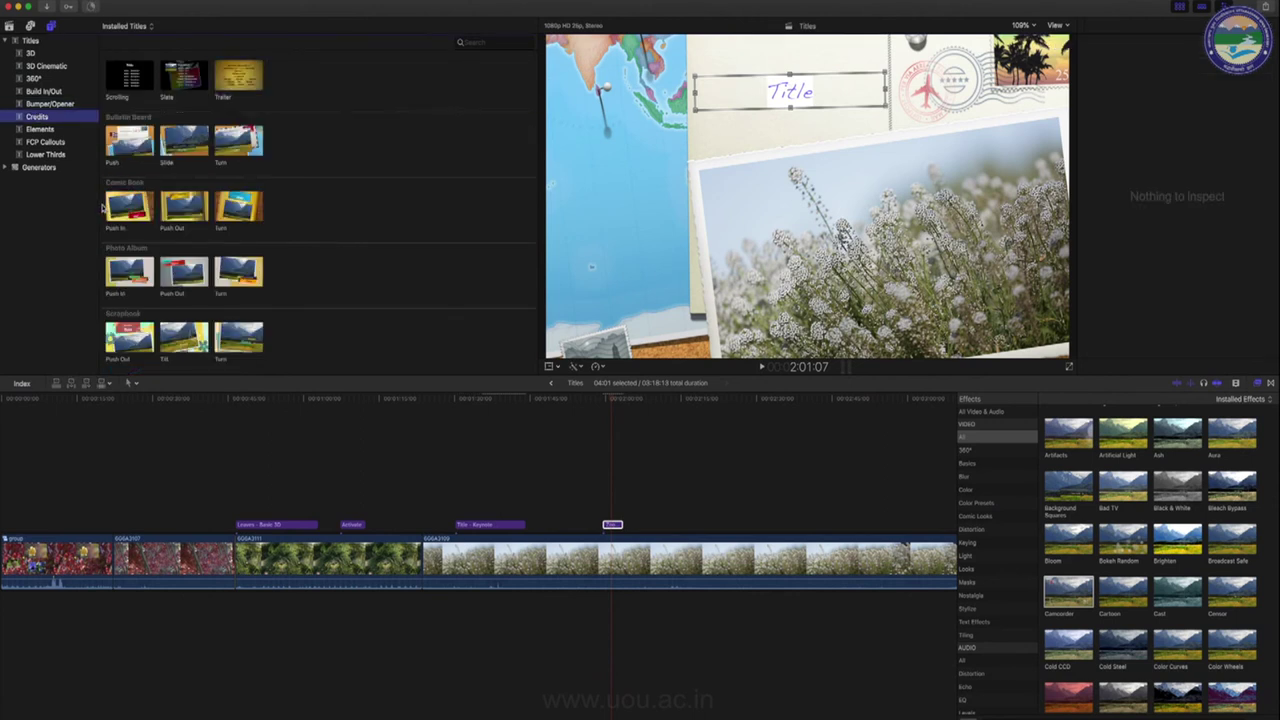
Connect the FCP Callouts '1 - Circle Dropzone LHS' title above the flower clip and select it
{"action": "left_click", "coordinate": [47, 143]}
{"action": "left_click", "coordinate": [132, 90]}
{"action": "left_click_drag", "start_coordinate": [130, 90], "coordinate": [697, 523]}
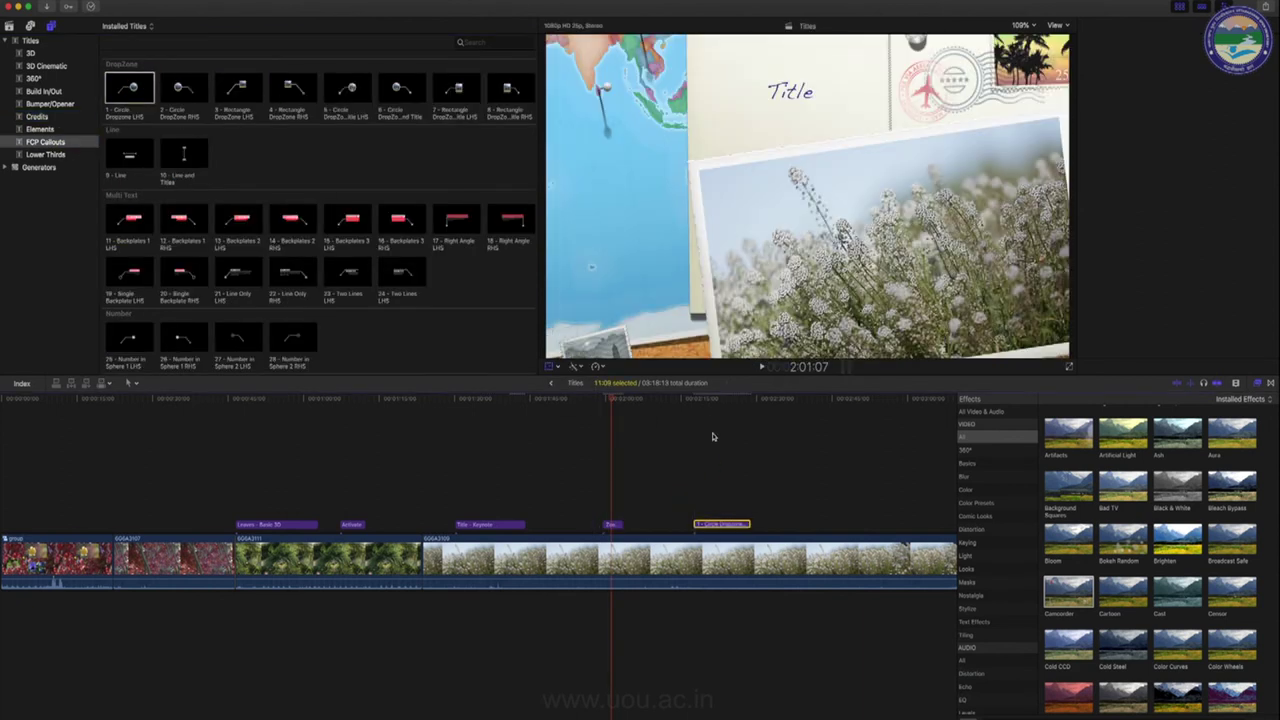
{"action": "left_click", "coordinate": [713, 401]}
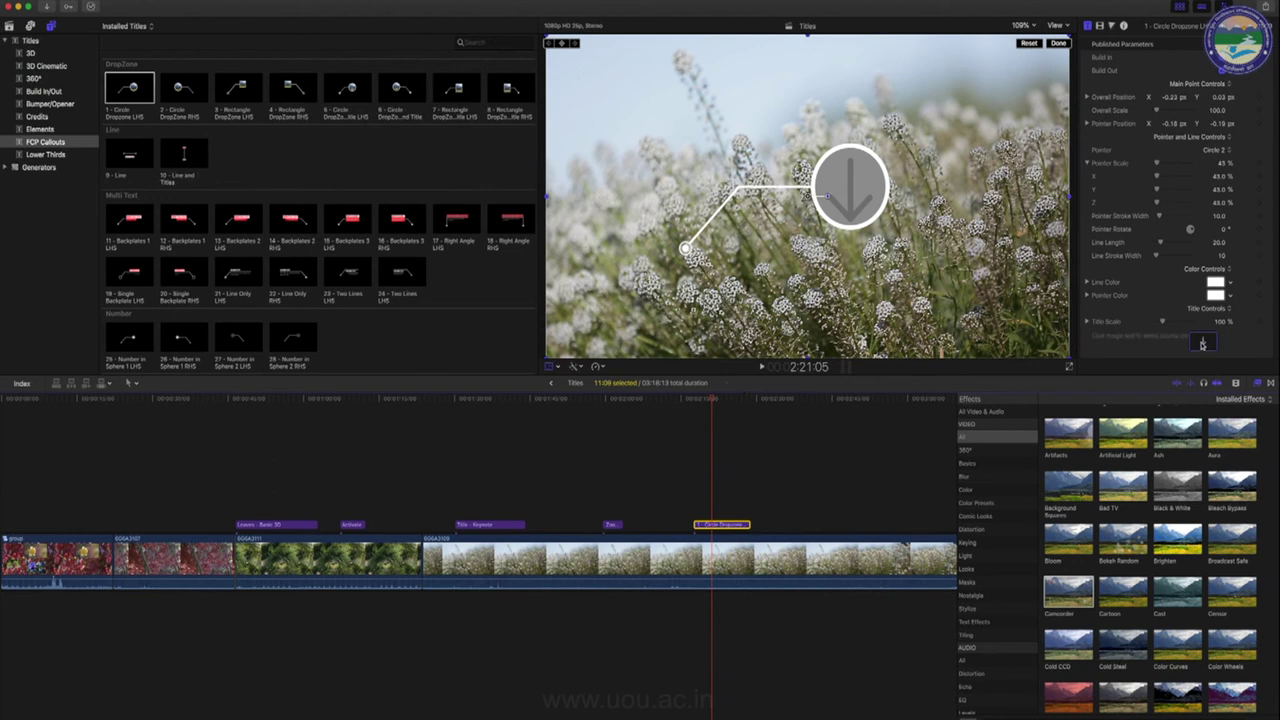
Load the Gardenstock_12_Videos butterfly clip into the circle callout's drop zone
{"action": "left_click", "coordinate": [1203, 344]}
{"action": "left_click", "coordinate": [9, 25]}
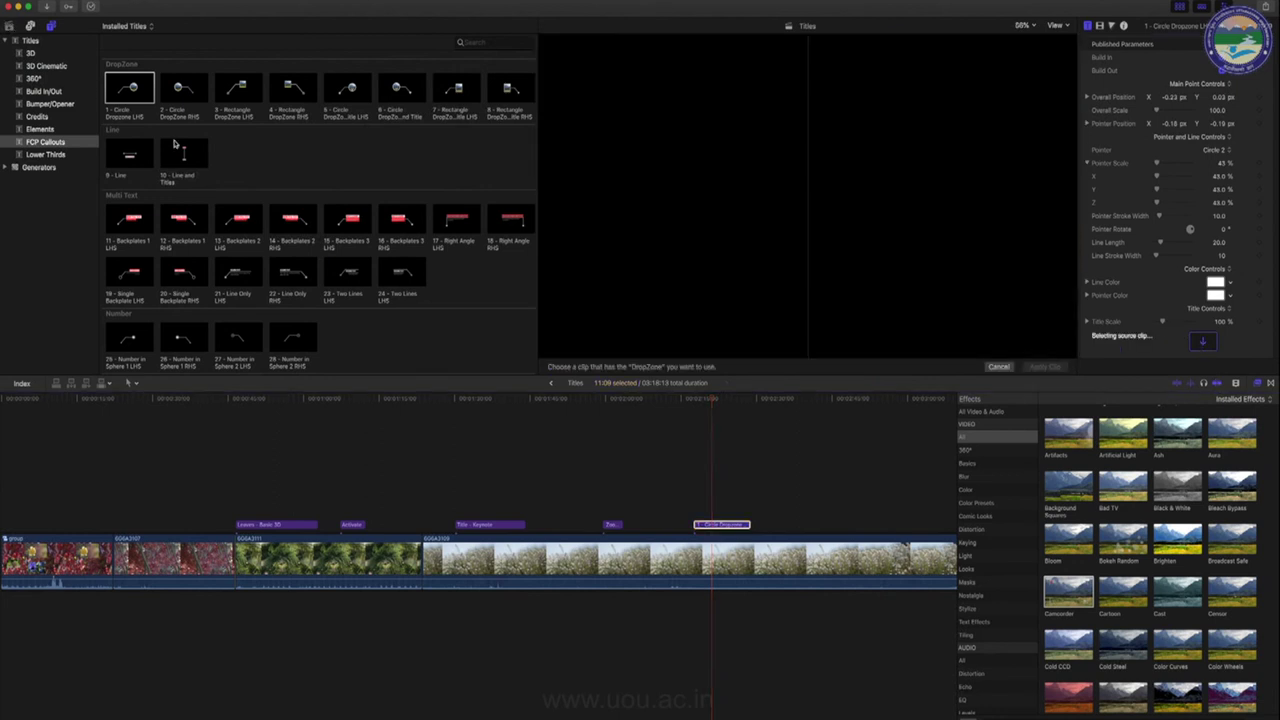
{"action": "scroll", "coordinate": [248, 288], "scroll_direction": "down", "scroll_amount": 3}
{"action": "scroll", "coordinate": [248, 290], "scroll_direction": "down", "scroll_amount": 2}
{"action": "scroll", "coordinate": [250, 290], "scroll_direction": "down", "scroll_amount": 2}
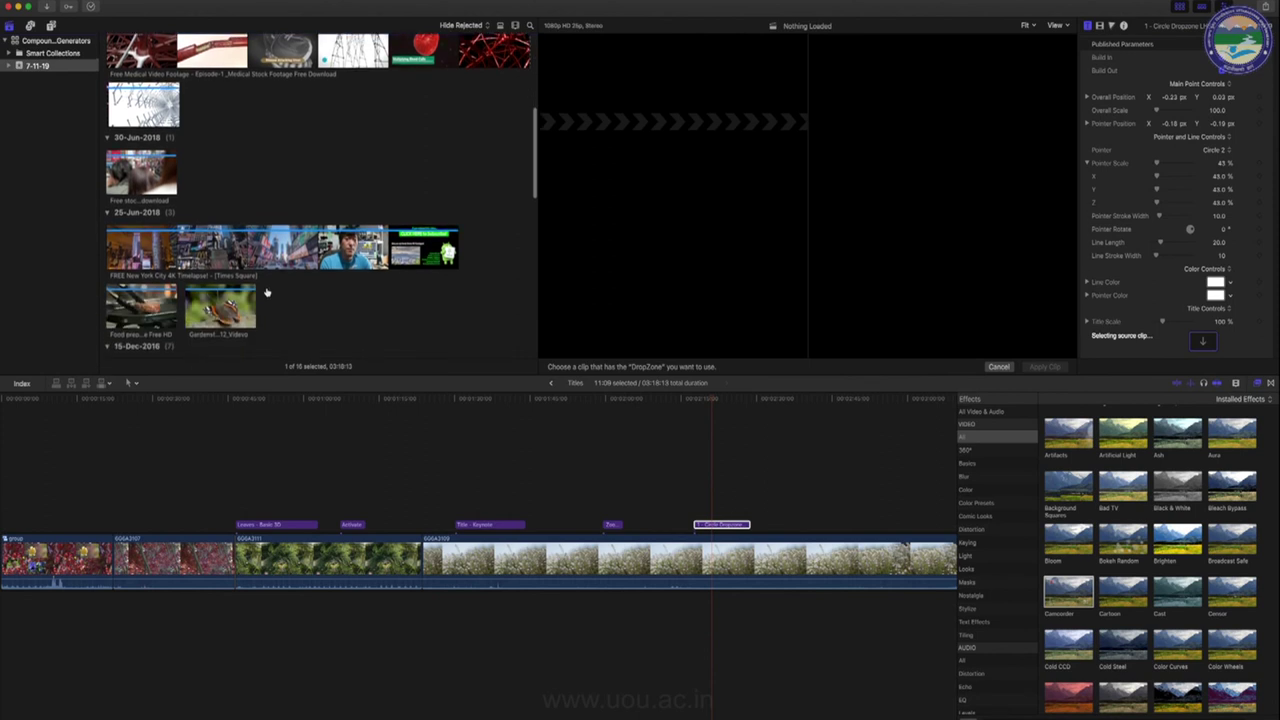
{"action": "scroll", "coordinate": [240, 260], "scroll_direction": "down", "scroll_amount": 3}
{"action": "left_click", "coordinate": [220, 140]}
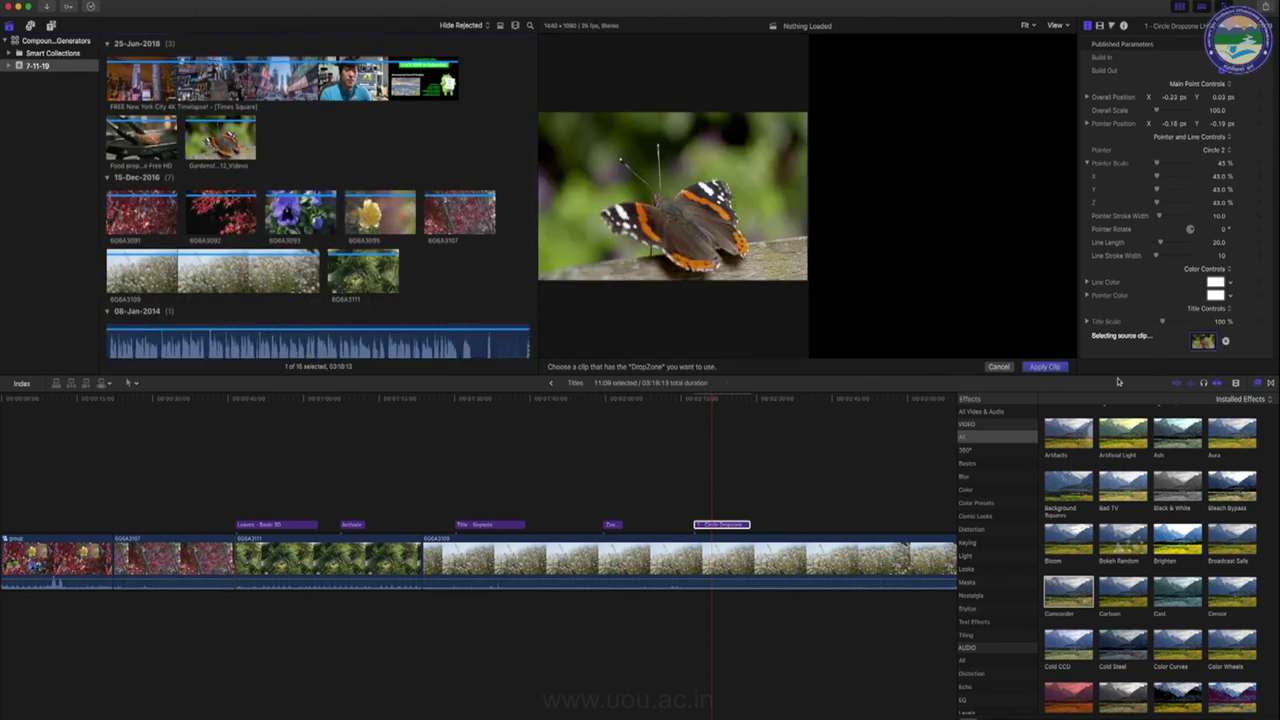
{"action": "left_click", "coordinate": [1048, 368]}
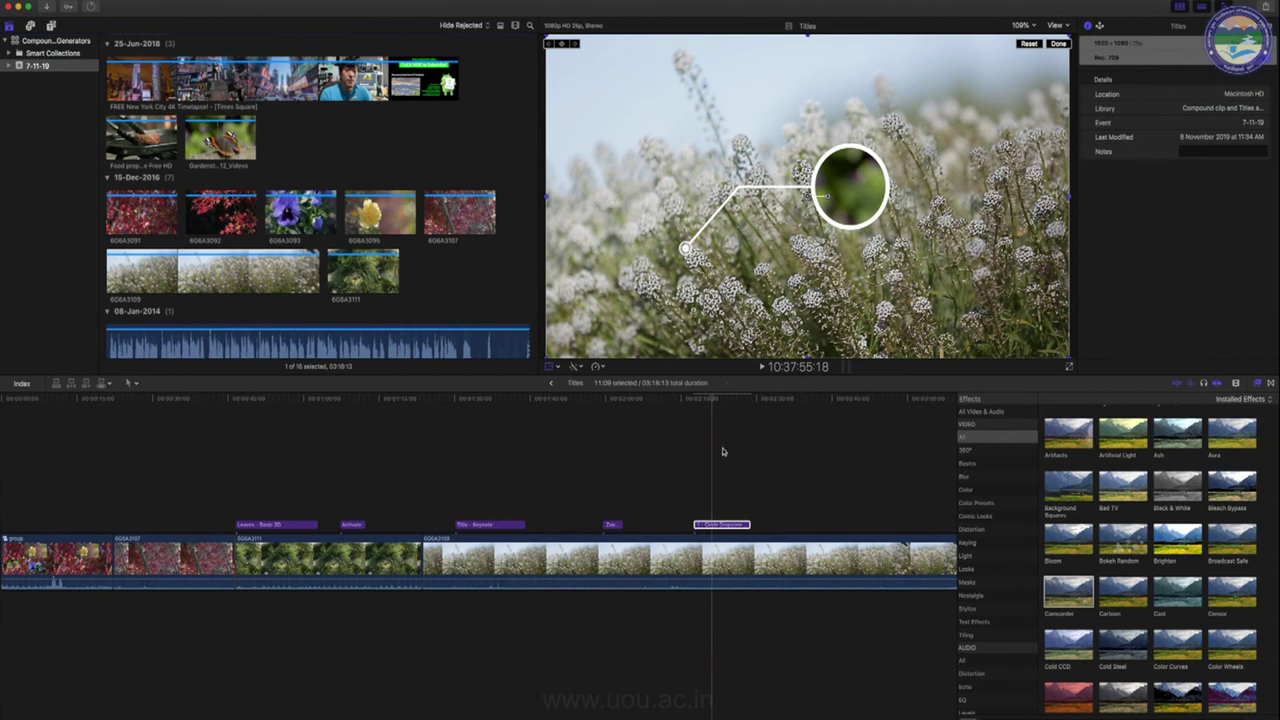
Lower the DropZone Scale to about 59% and play back the callout
{"action": "left_click", "coordinate": [712, 526]}
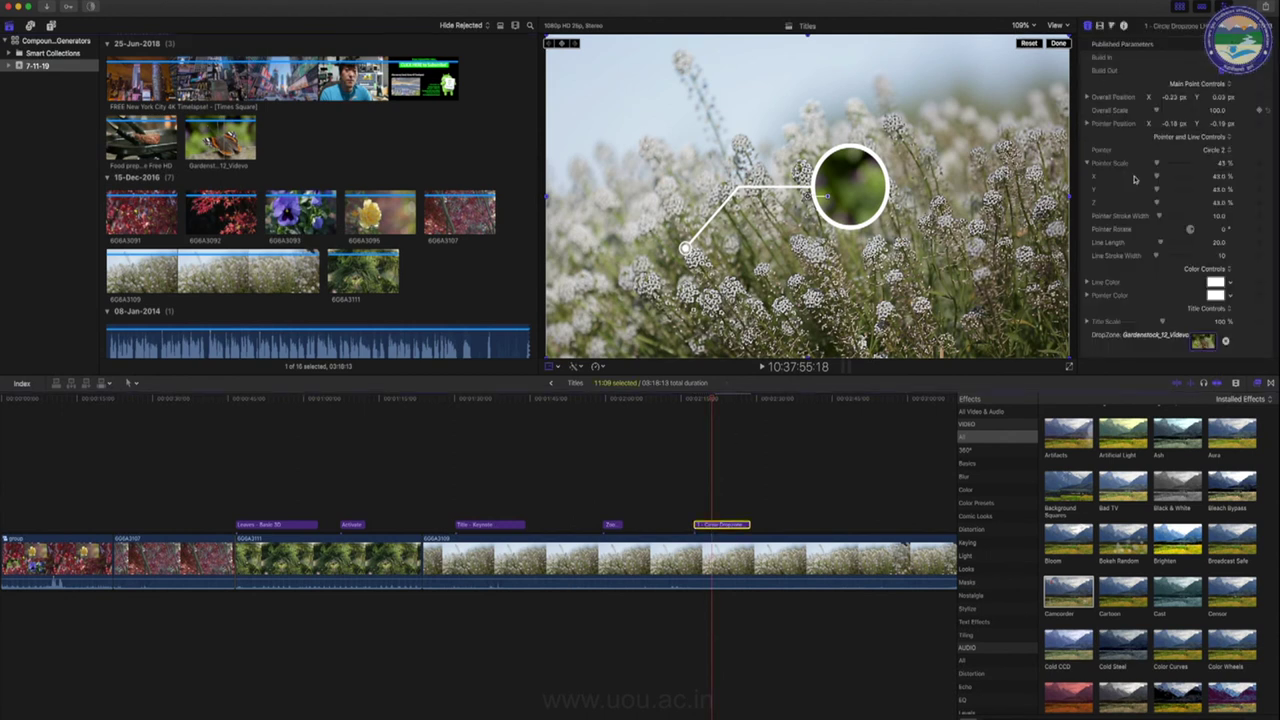
{"action": "scroll", "coordinate": [1168, 318], "scroll_direction": "down", "scroll_amount": 3}
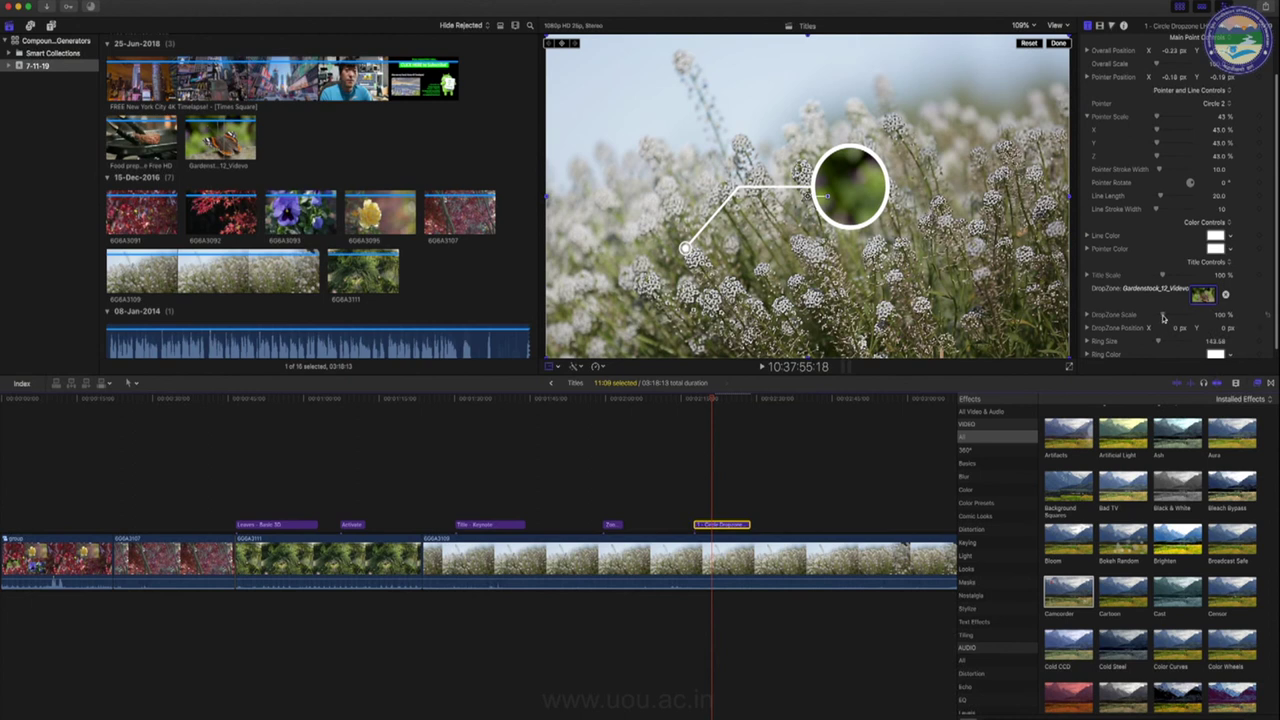
{"action": "left_click_drag", "start_coordinate": [1163, 317], "coordinate": [1160, 317]}
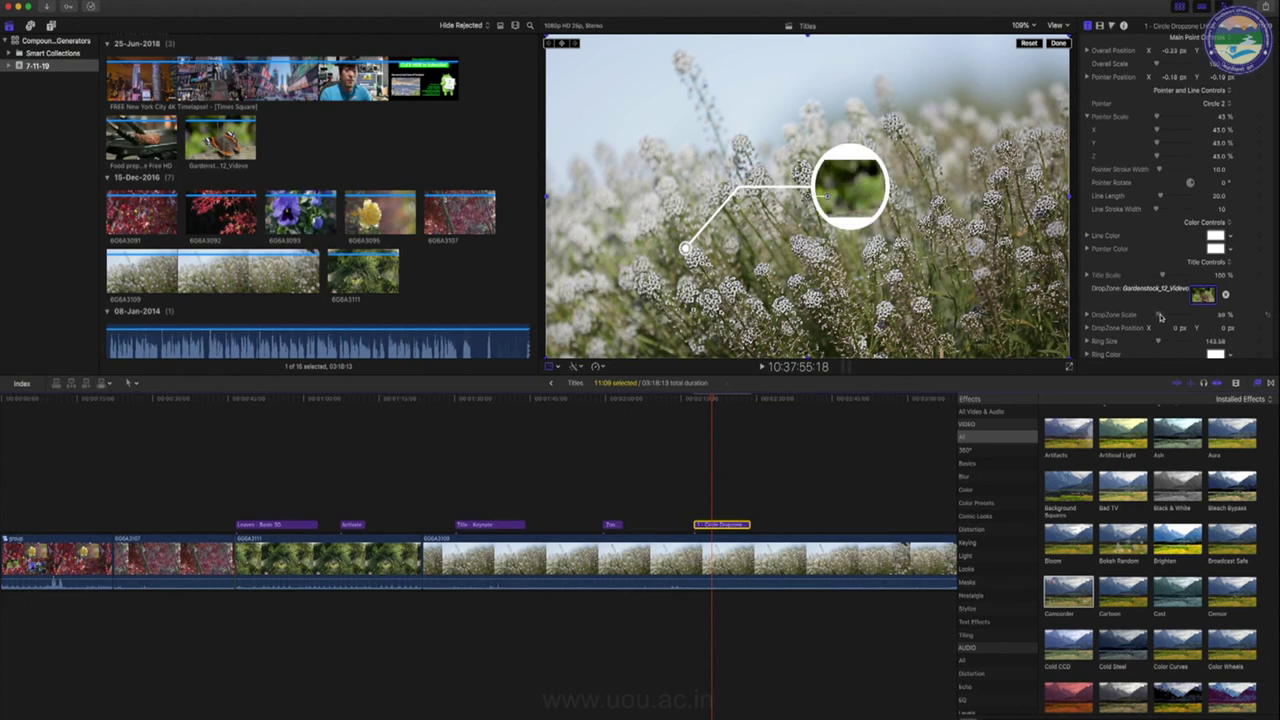
{"action": "mouse_move", "coordinate": [712, 401]}
{"action": "left_mouse_down"}
{"action": "mouse_move", "coordinate": [735, 401]}
{"action": "mouse_move", "coordinate": [721, 401]}
{"action": "left_mouse_up"}
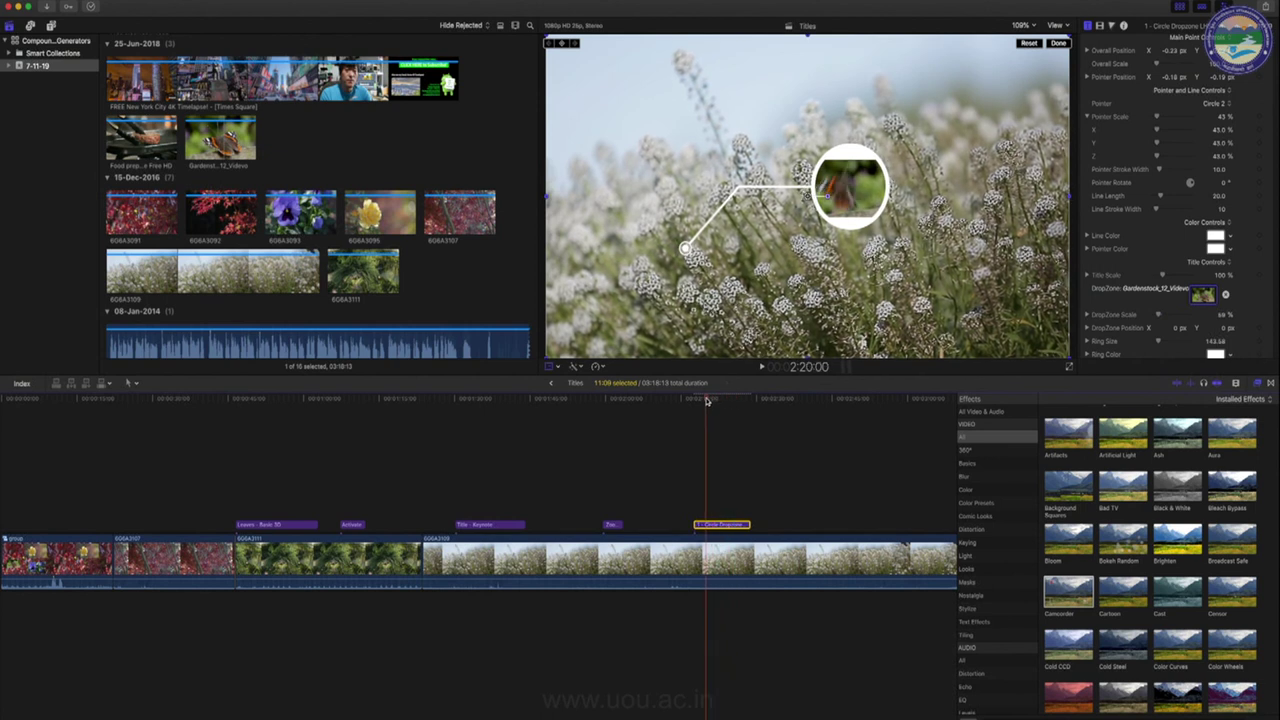
{"action": "left_click", "coordinate": [697, 399]}
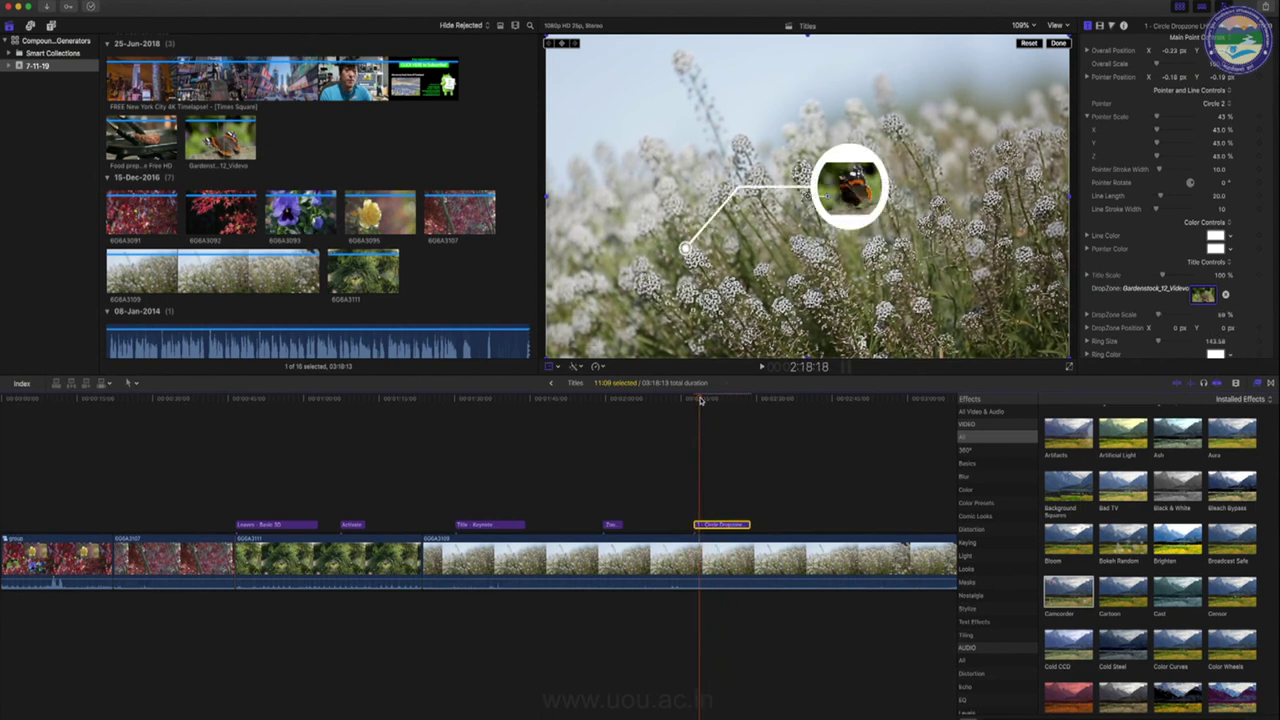
{"action": "key", "text": "space"}
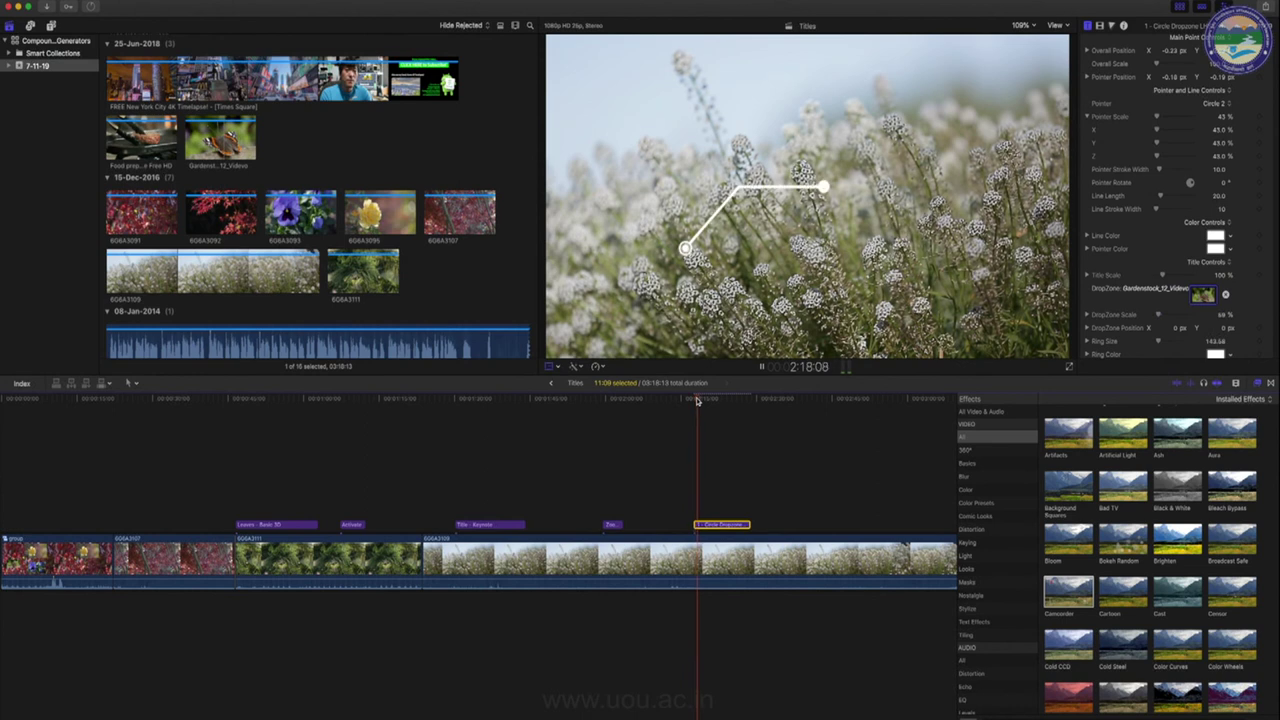
Stop playback and browse the Elements, Solids and Textures generators before choosing Backgrounds
{"action": "key", "text": "space"}
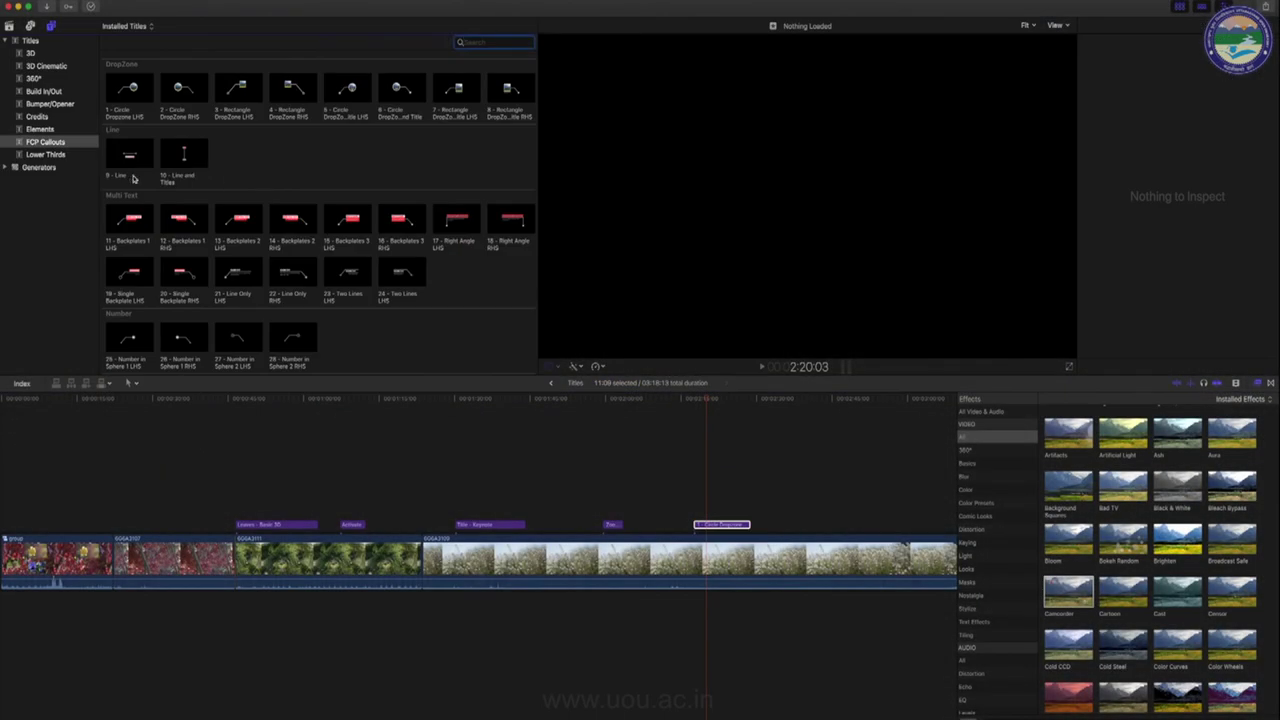
{"action": "left_click", "coordinate": [7, 167]}
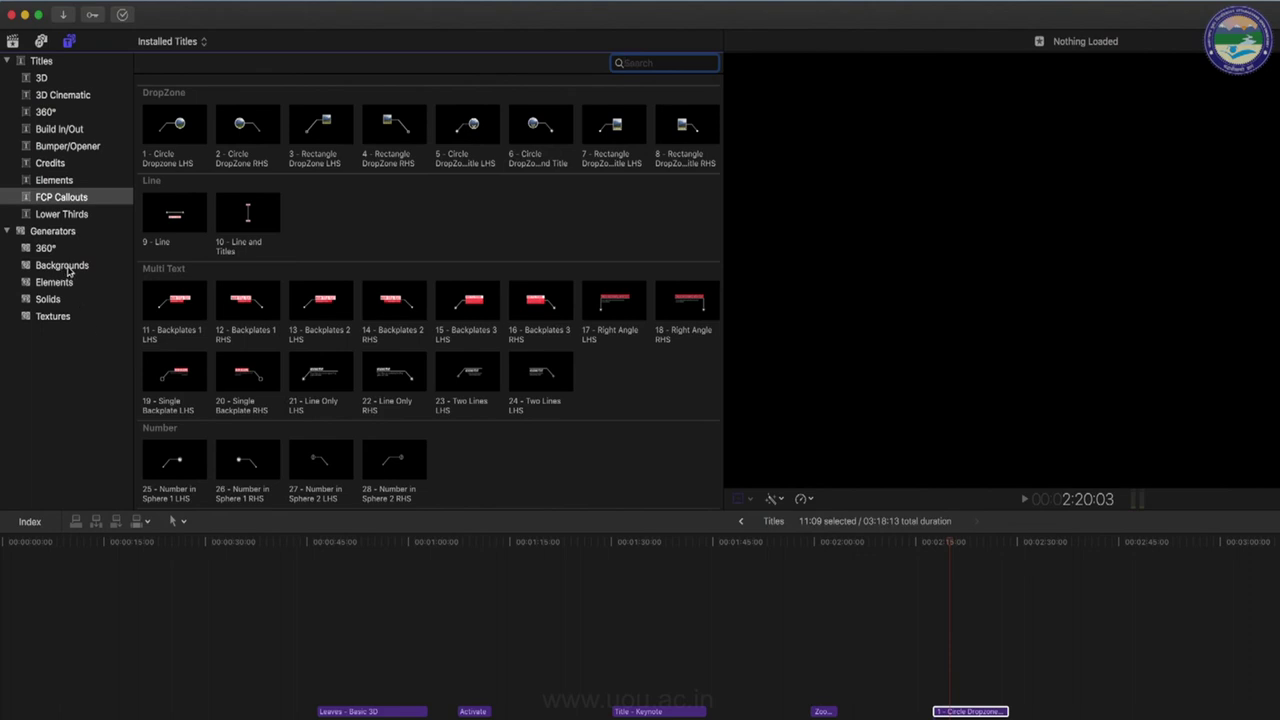
{"action": "left_click", "coordinate": [48, 284]}
{"action": "left_click", "coordinate": [58, 300]}
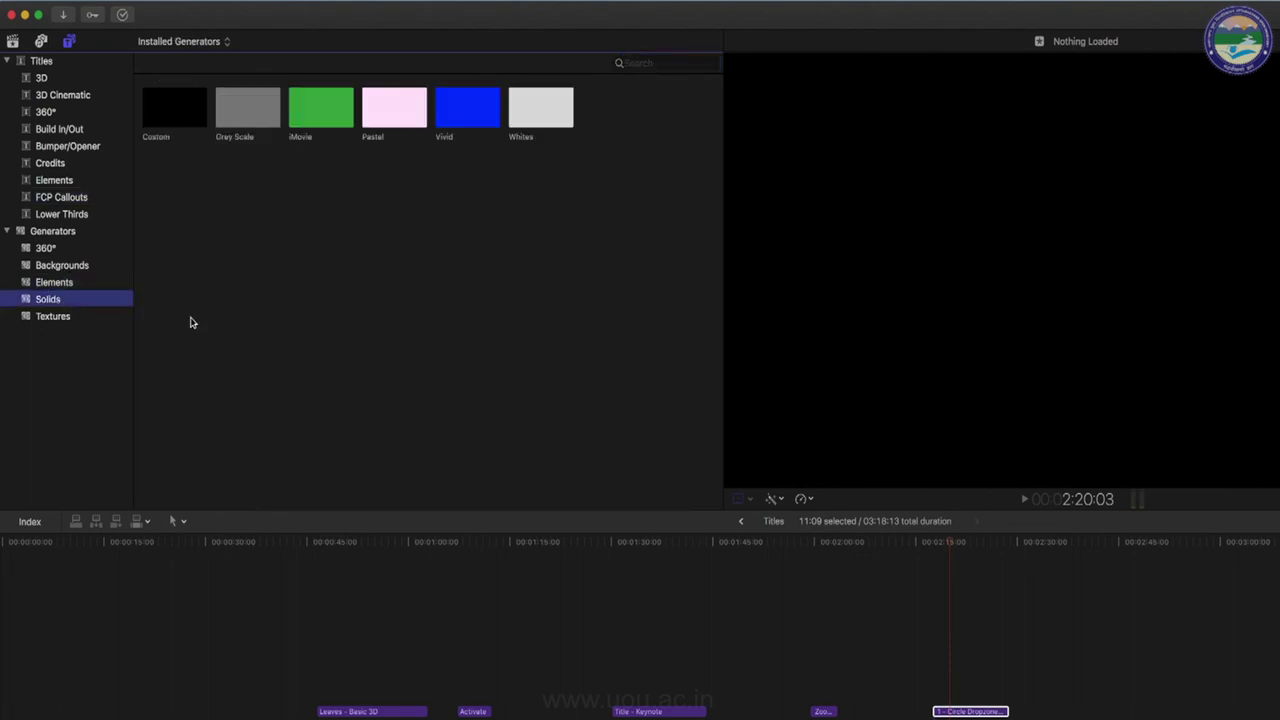
{"action": "left_click", "coordinate": [52, 318]}
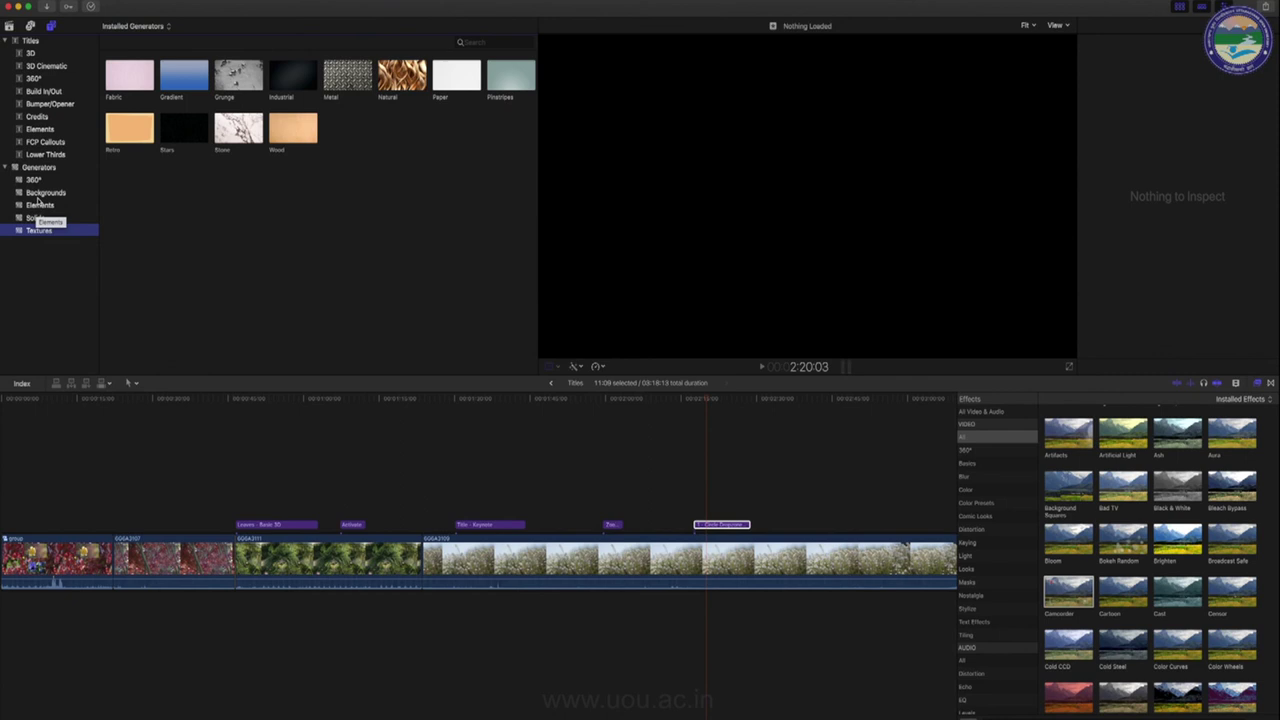
{"action": "left_click", "coordinate": [40, 193]}
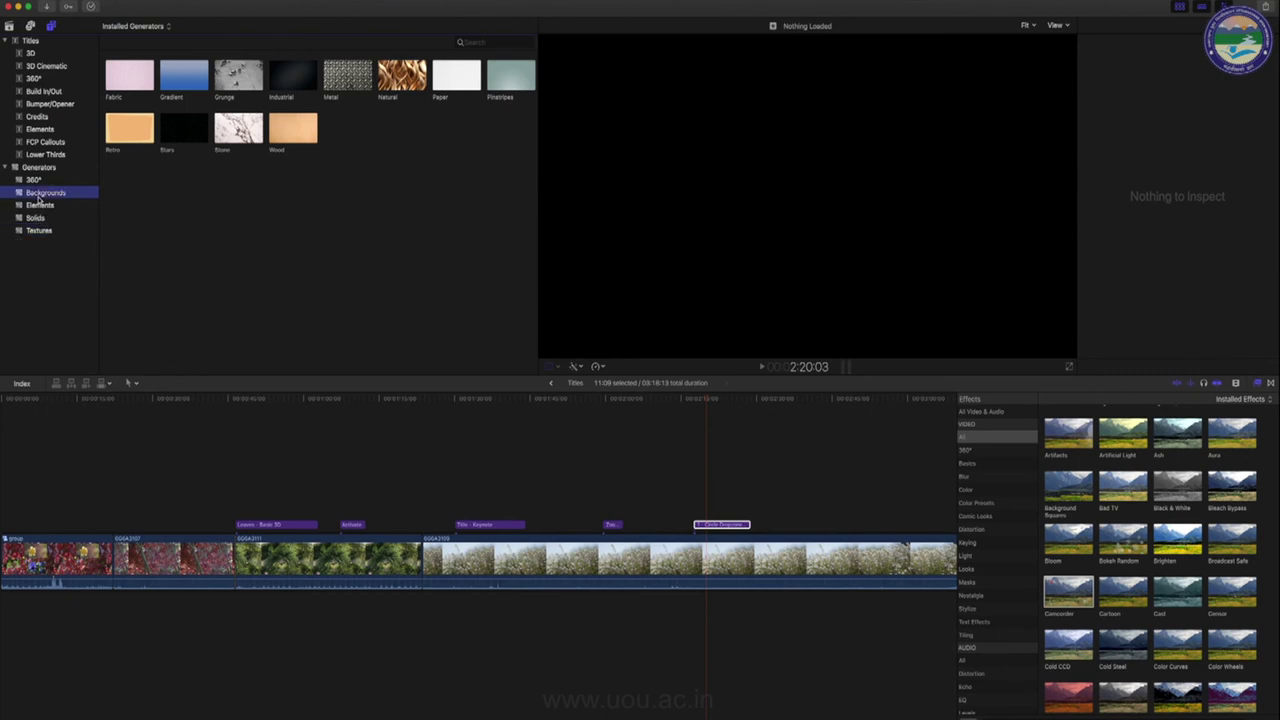
Connect the Clouds generator near the storyline's end, preview it, and raise its Clouds slider
{"action": "left_click_drag", "start_coordinate": [246, 78], "coordinate": [821, 515]}
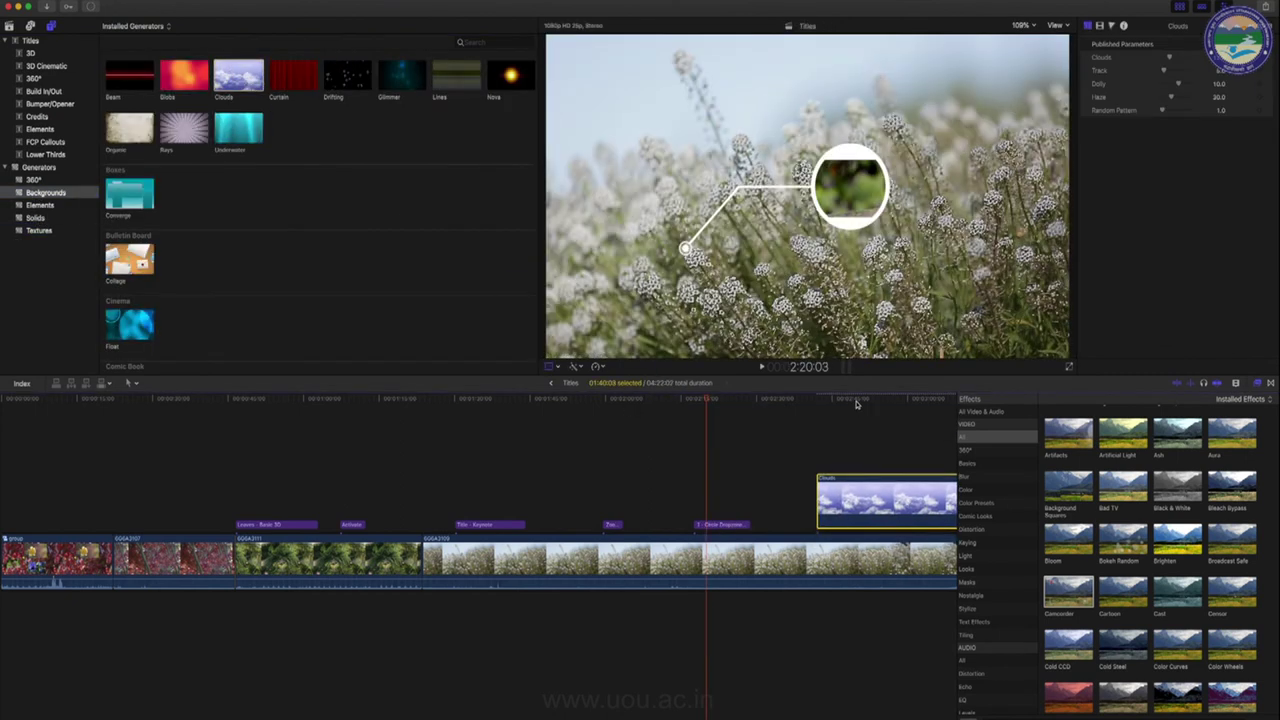
{"action": "key", "text": "space"}
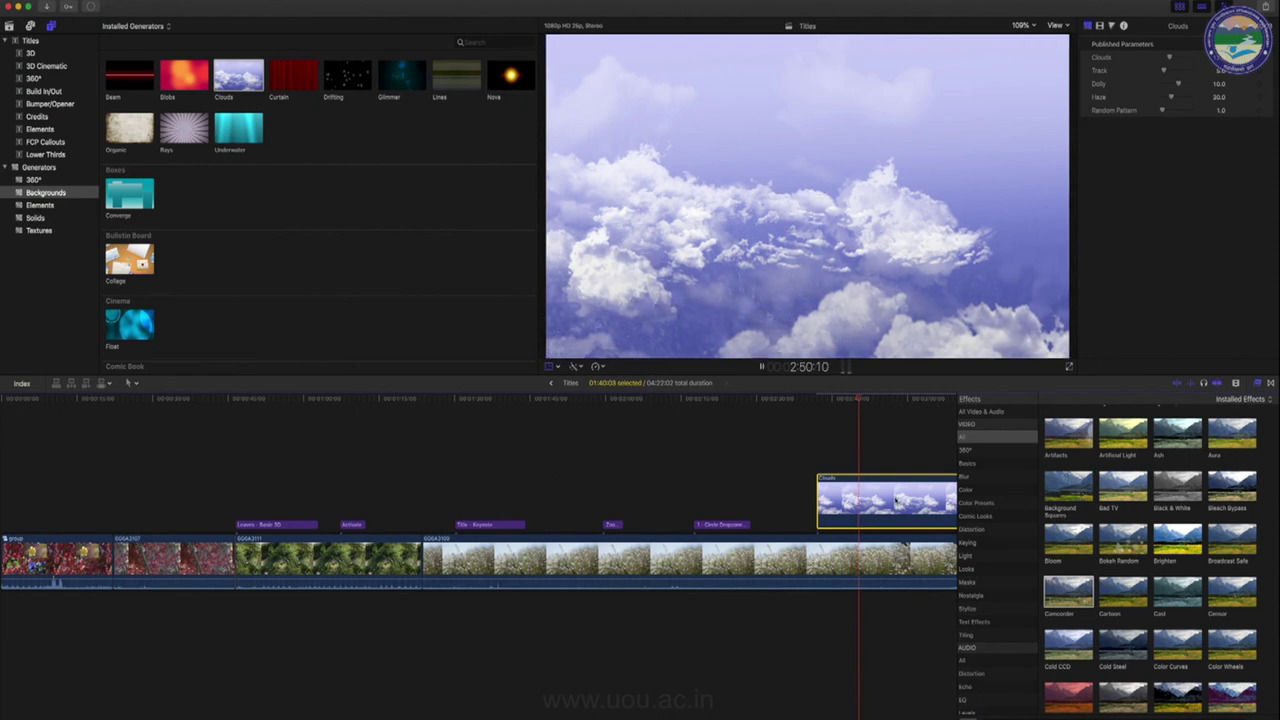
{"action": "key", "text": "space"}
{"action": "mouse_move", "coordinate": [1150, 88]}
{"action": "left_mouse_down"}
{"action": "mouse_move", "coordinate": [1180, 105]}
{"action": "mouse_move", "coordinate": [1121, 126]}
{"action": "mouse_move", "coordinate": [1176, 120]}
{"action": "mouse_move", "coordinate": [1148, 136]}
{"action": "left_mouse_up"}
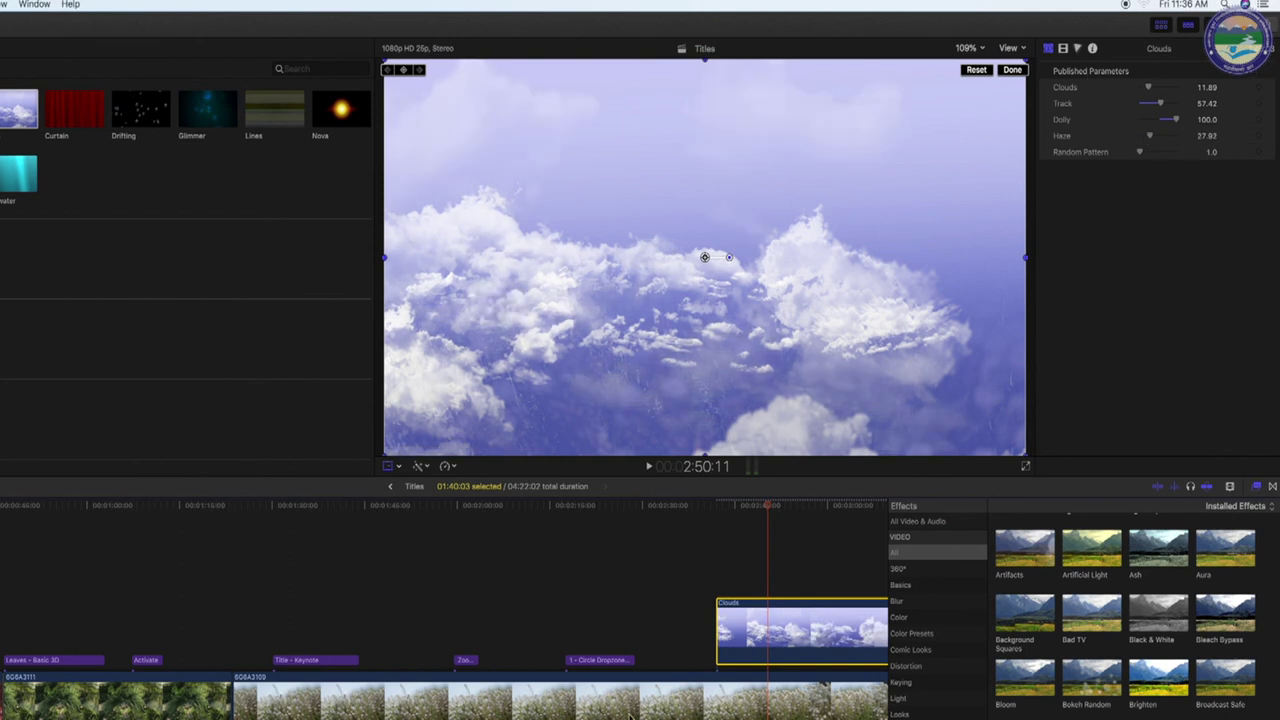
{"action": "scroll", "coordinate": [688, 604], "scroll_direction": "right", "scroll_amount": 5}
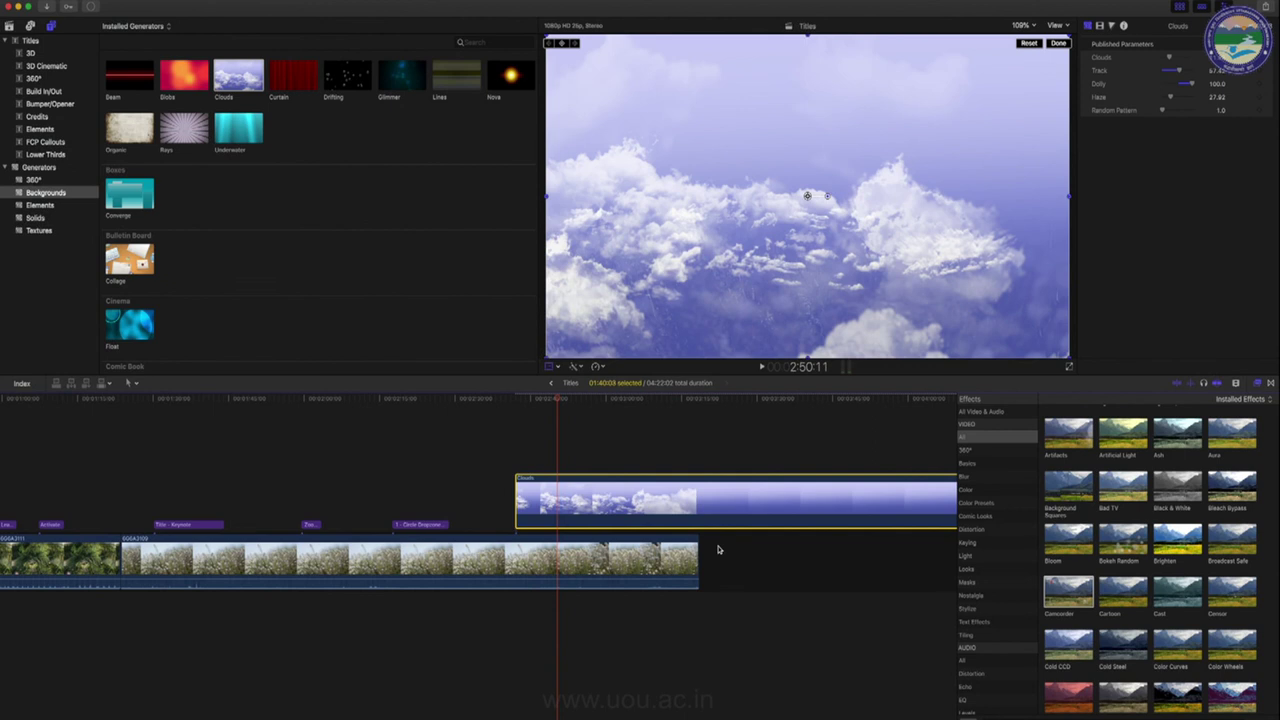
Preview the Placeholder, Pastel and Industrial generators, then switch to the Lower Thirds titles
{"action": "left_click", "coordinate": [48, 206]}
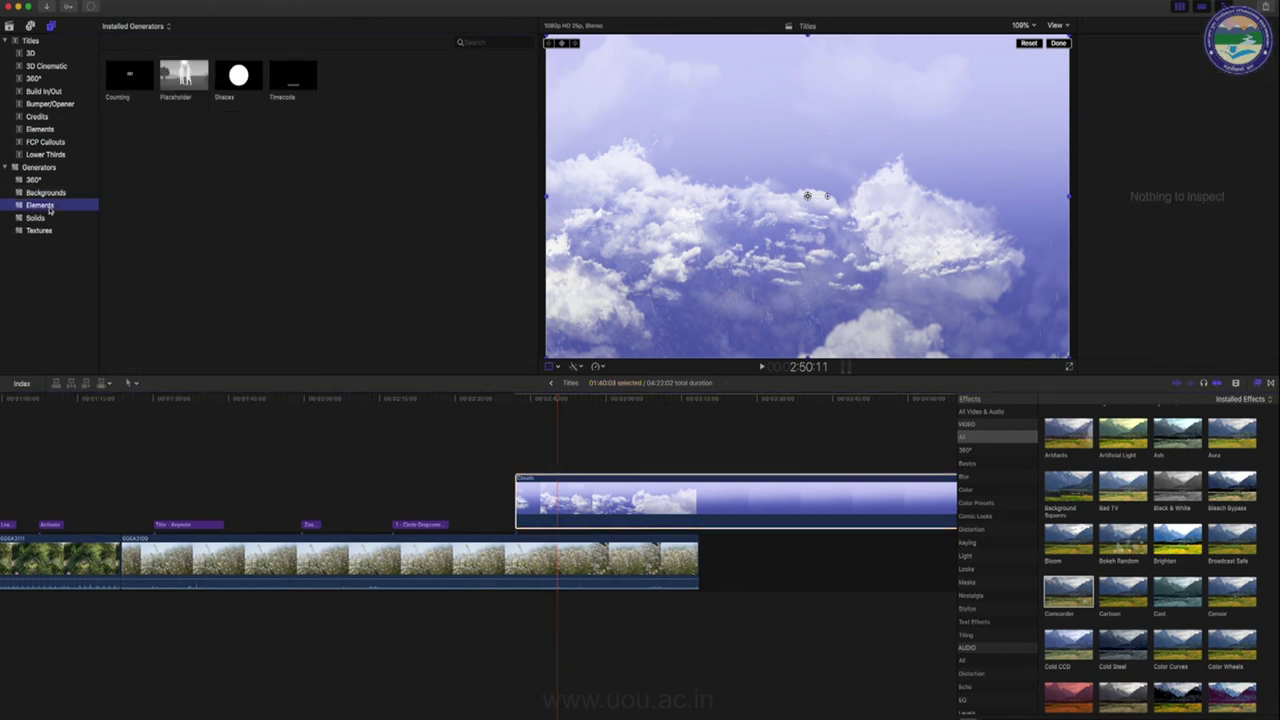
{"action": "left_click", "coordinate": [175, 80]}
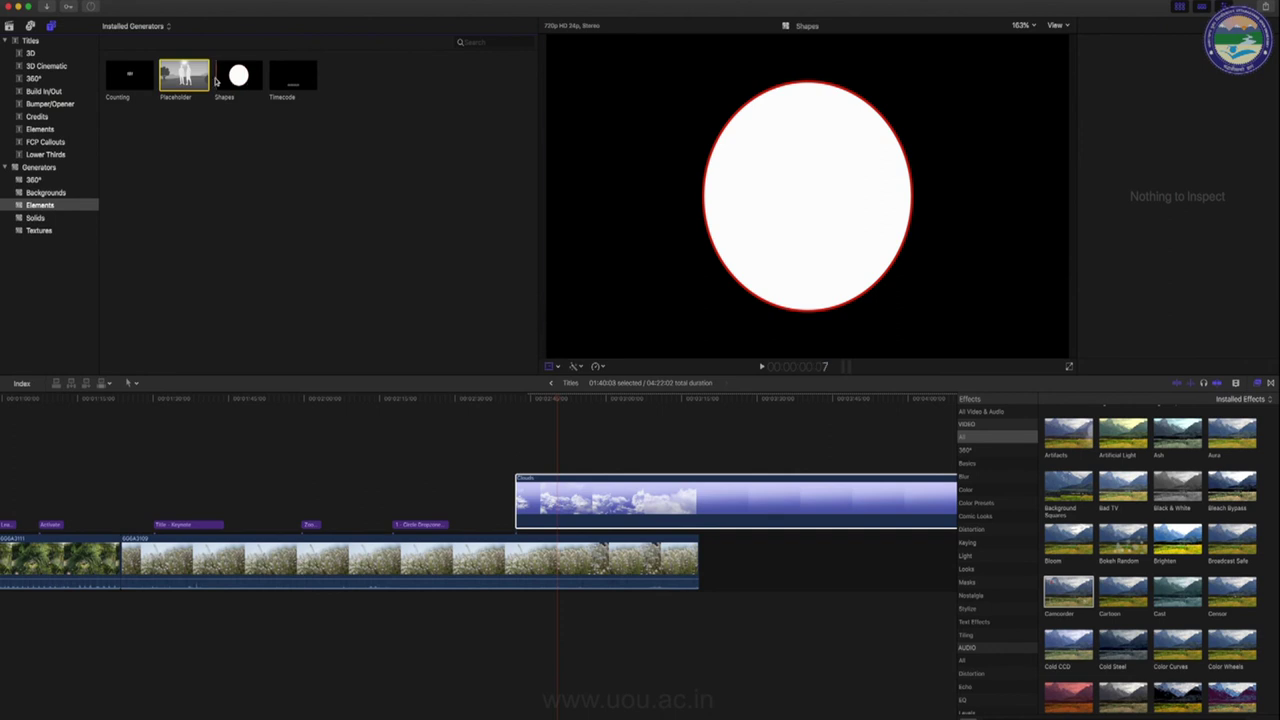
{"action": "left_click", "coordinate": [60, 219]}
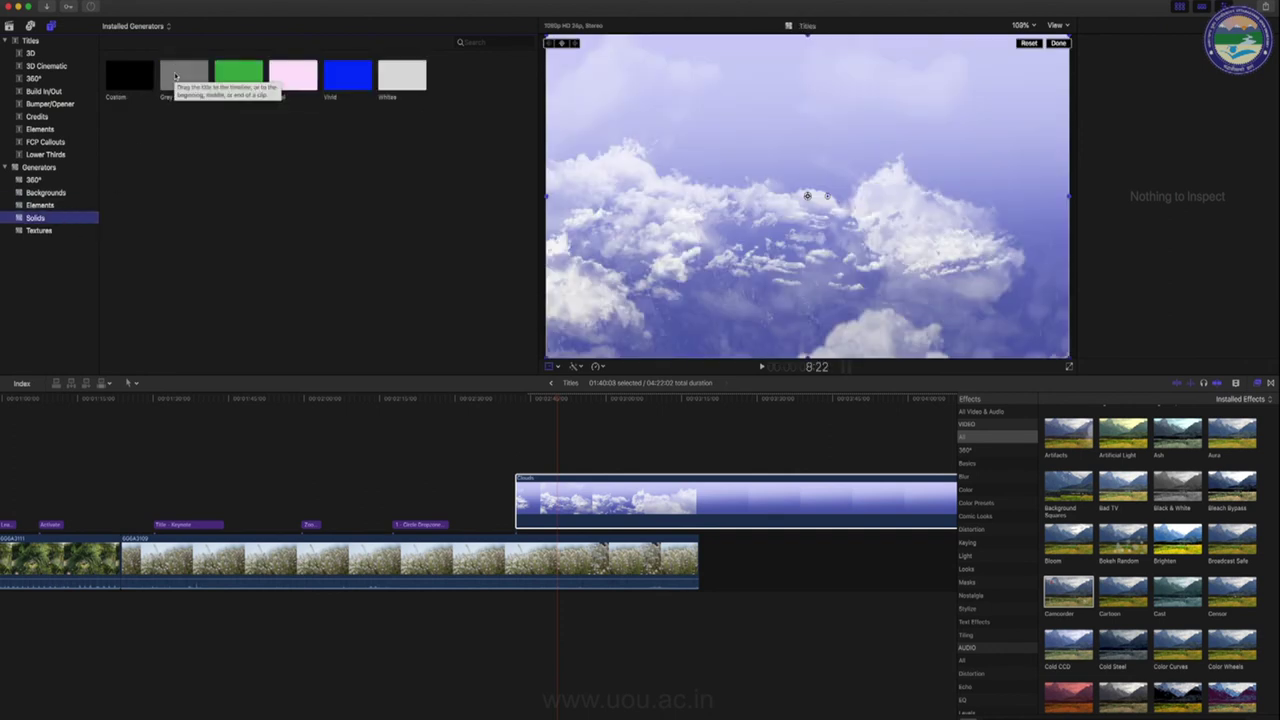
{"action": "left_click", "coordinate": [293, 83]}
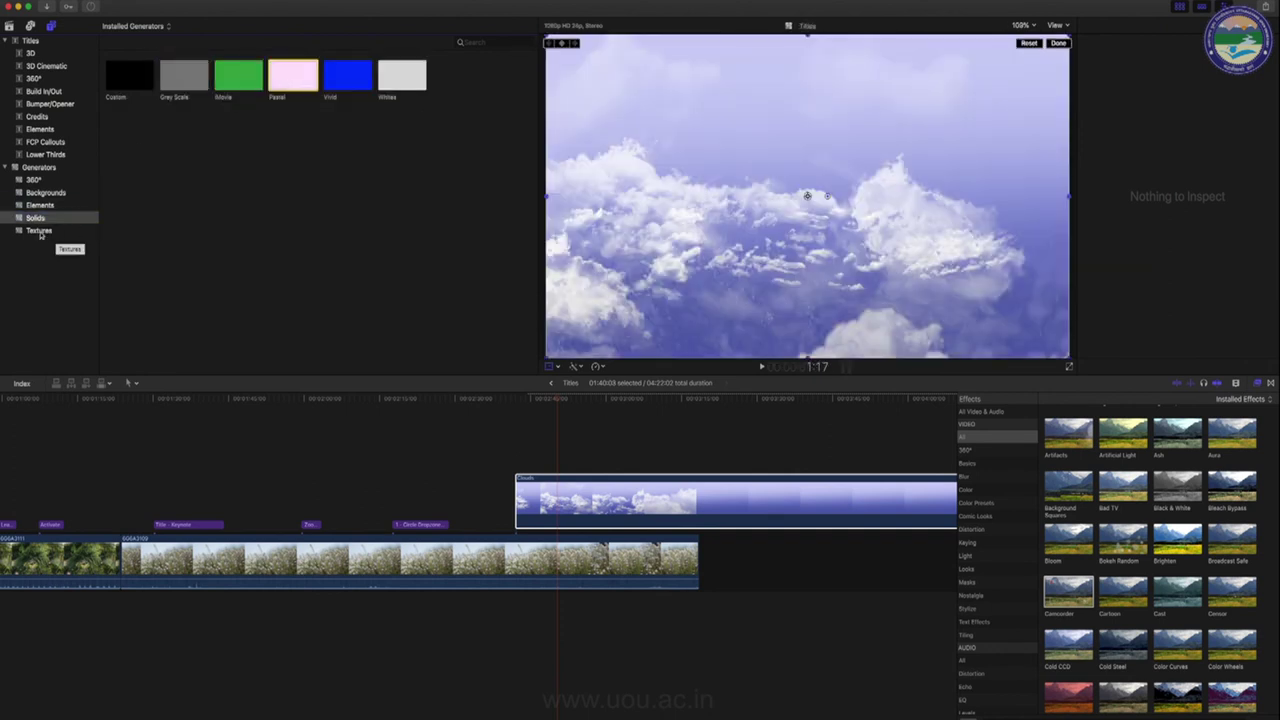
{"action": "left_click", "coordinate": [39, 230]}
{"action": "left_click", "coordinate": [286, 66]}
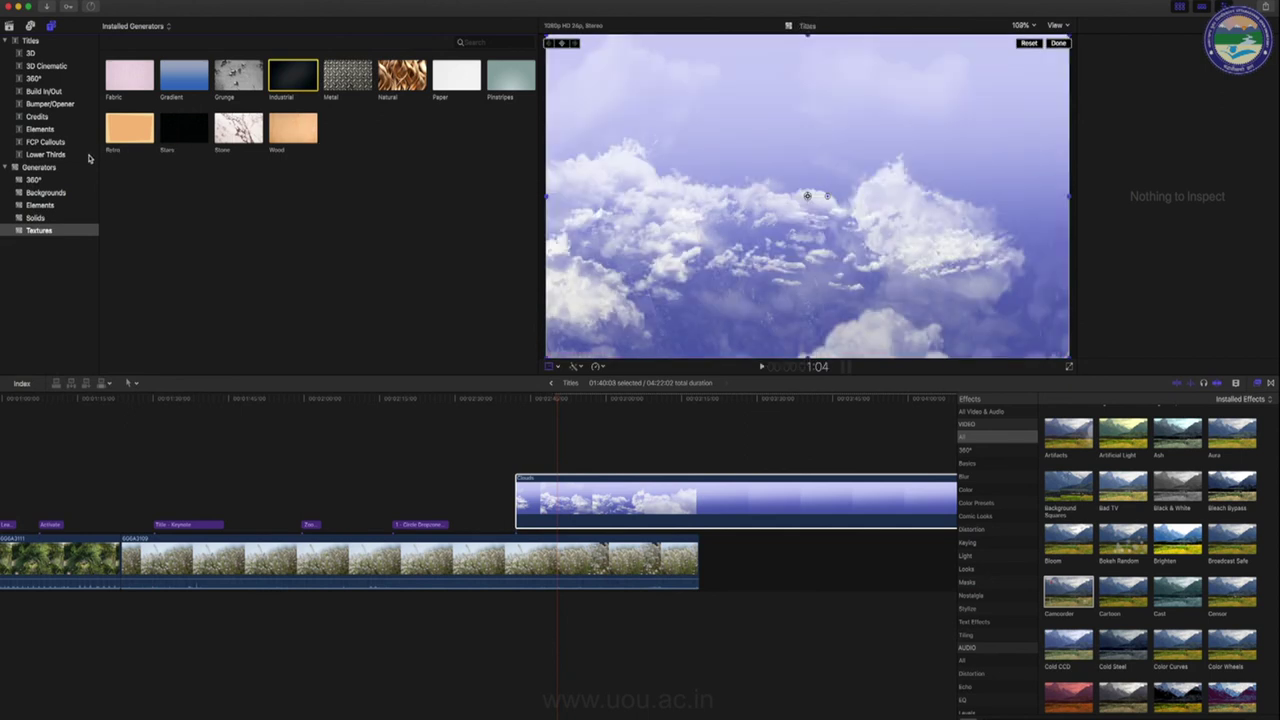
{"action": "left_click", "coordinate": [59, 158]}
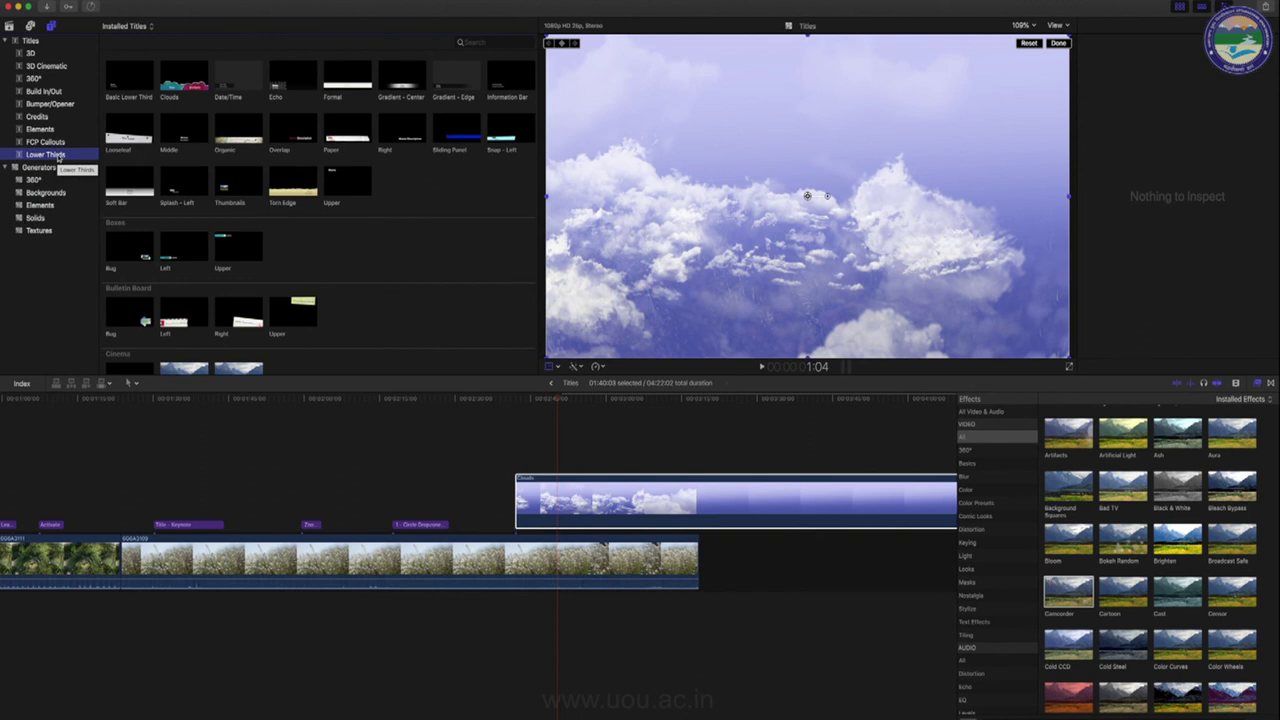
Preview the Soft Bar lower third with its placeholder Name and Description text in the viewer
{"action": "left_click", "coordinate": [130, 184]}
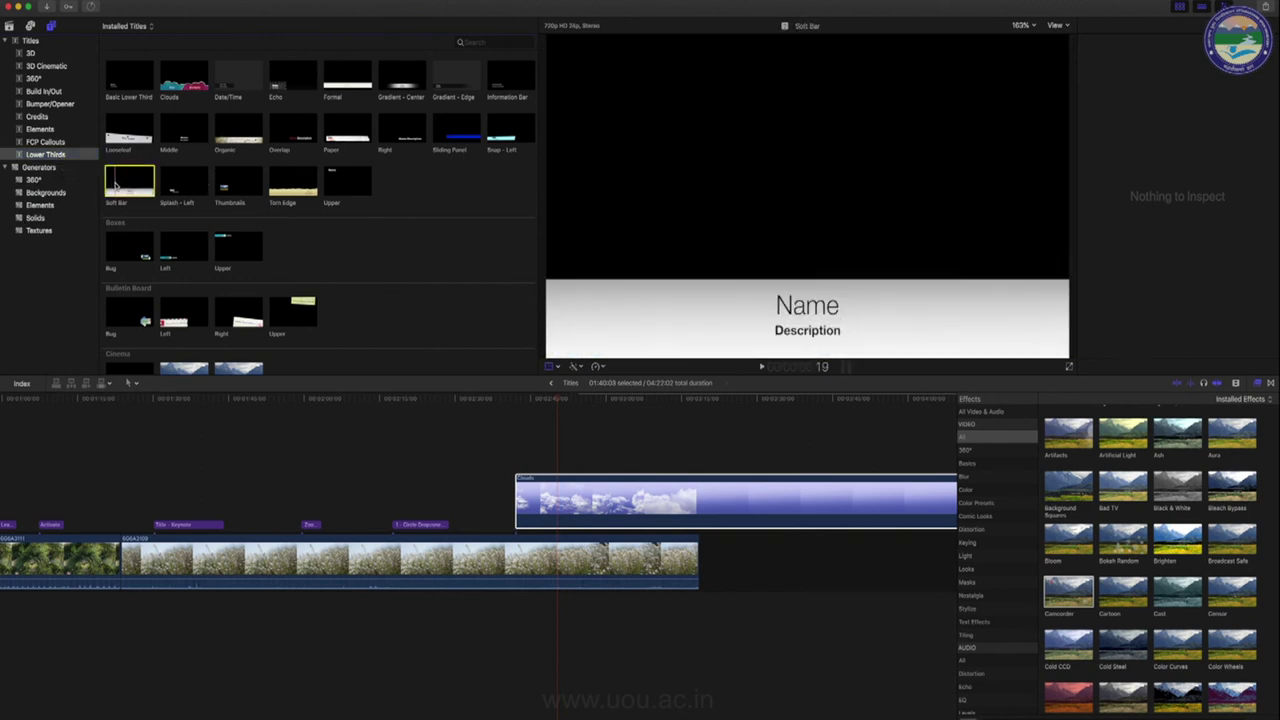